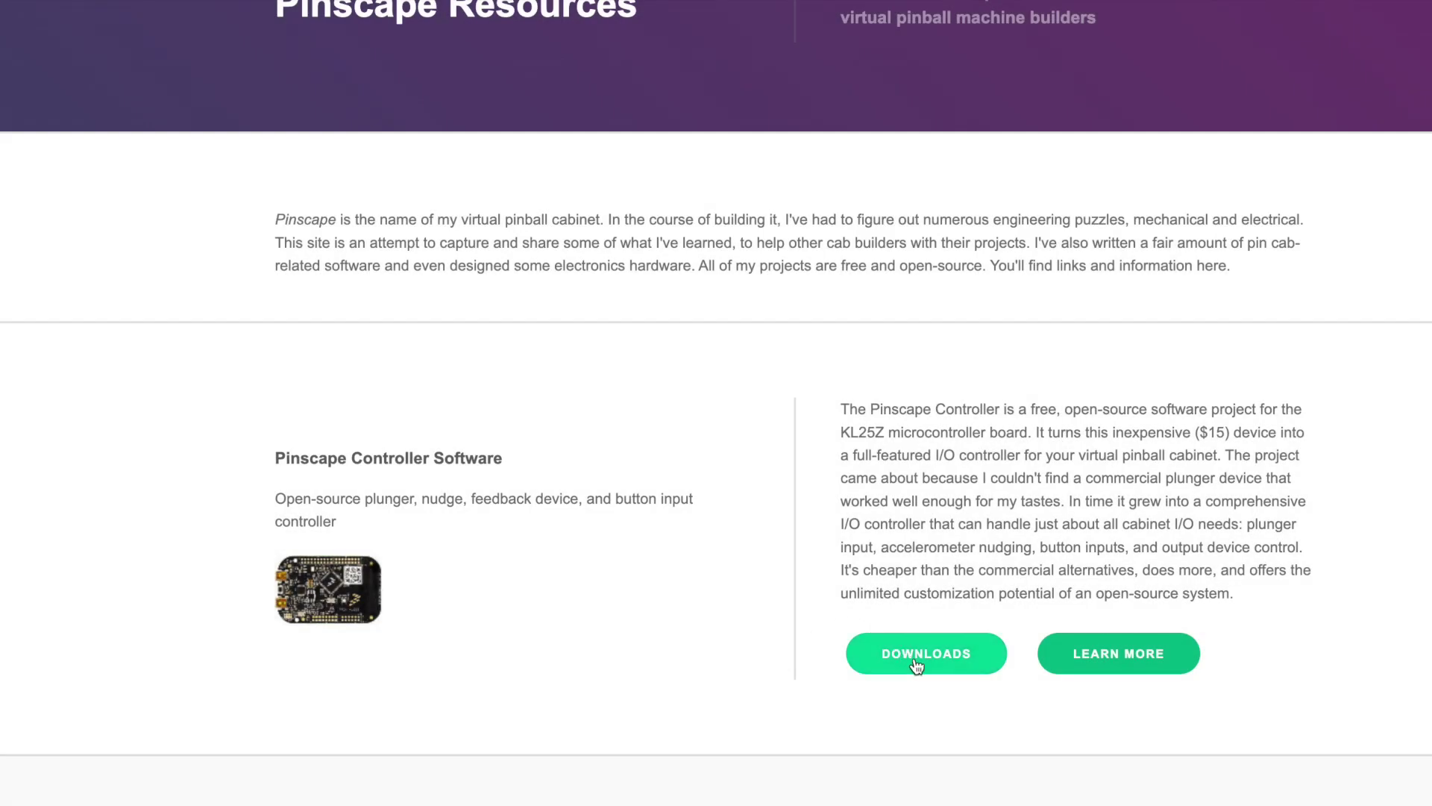
Go to the Pinscape Release Builds downloads page from Pinscape Resources
left_click(917, 666)
Download the latest Pinscape Config Tool and save it to the Downloads folder
scroll(725, 597, "down", 3)
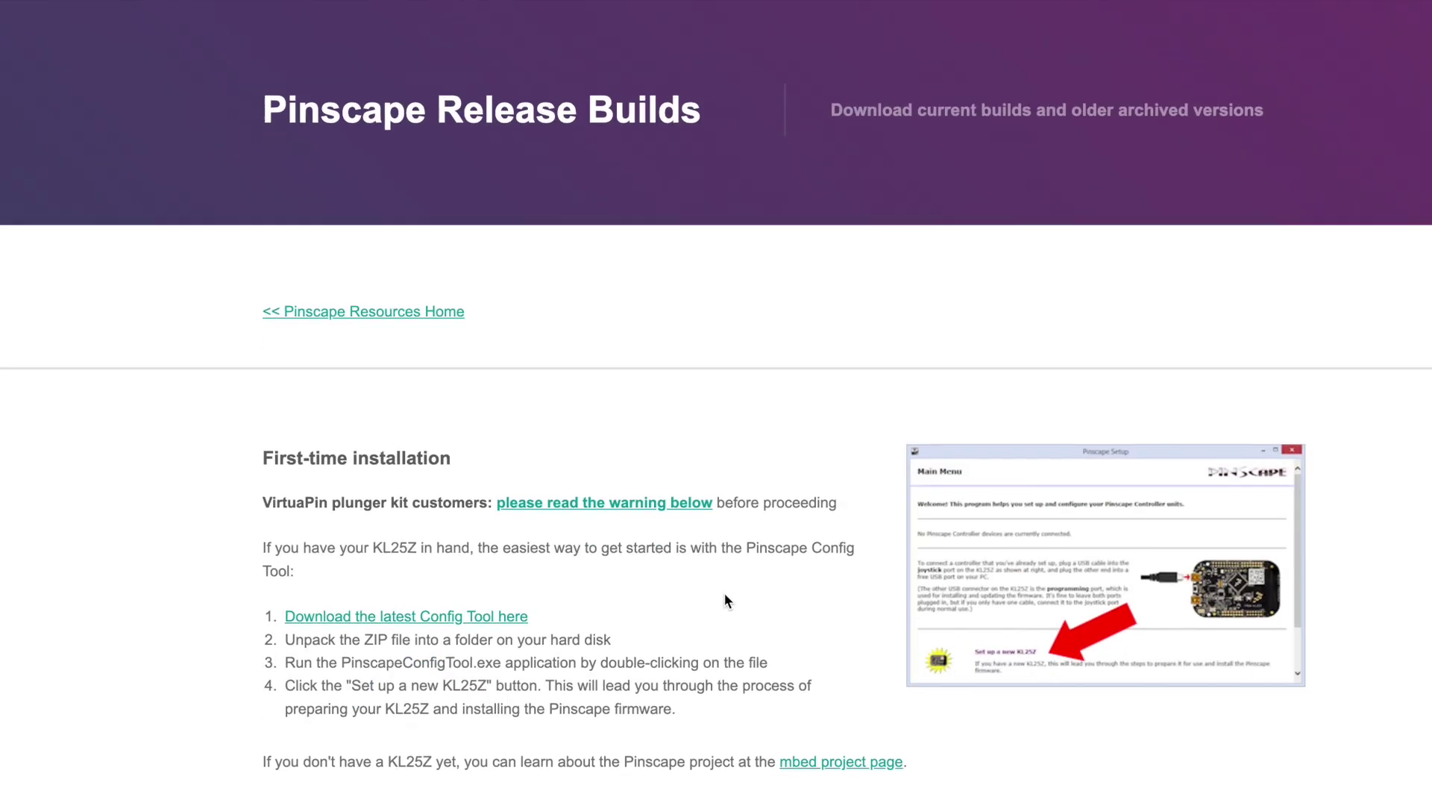
scroll(726, 599, "down", 2)
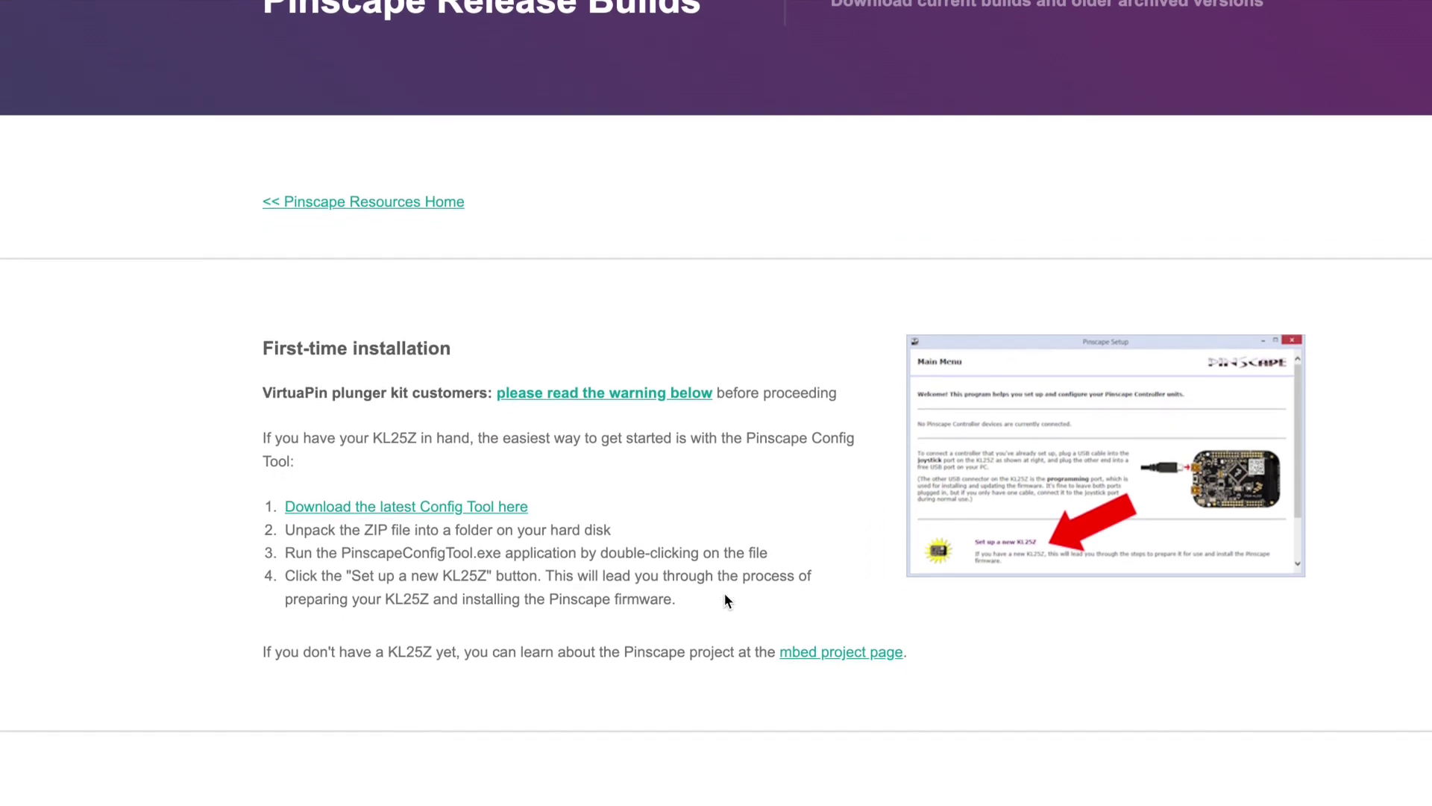
scroll(723, 592, "down", 2)
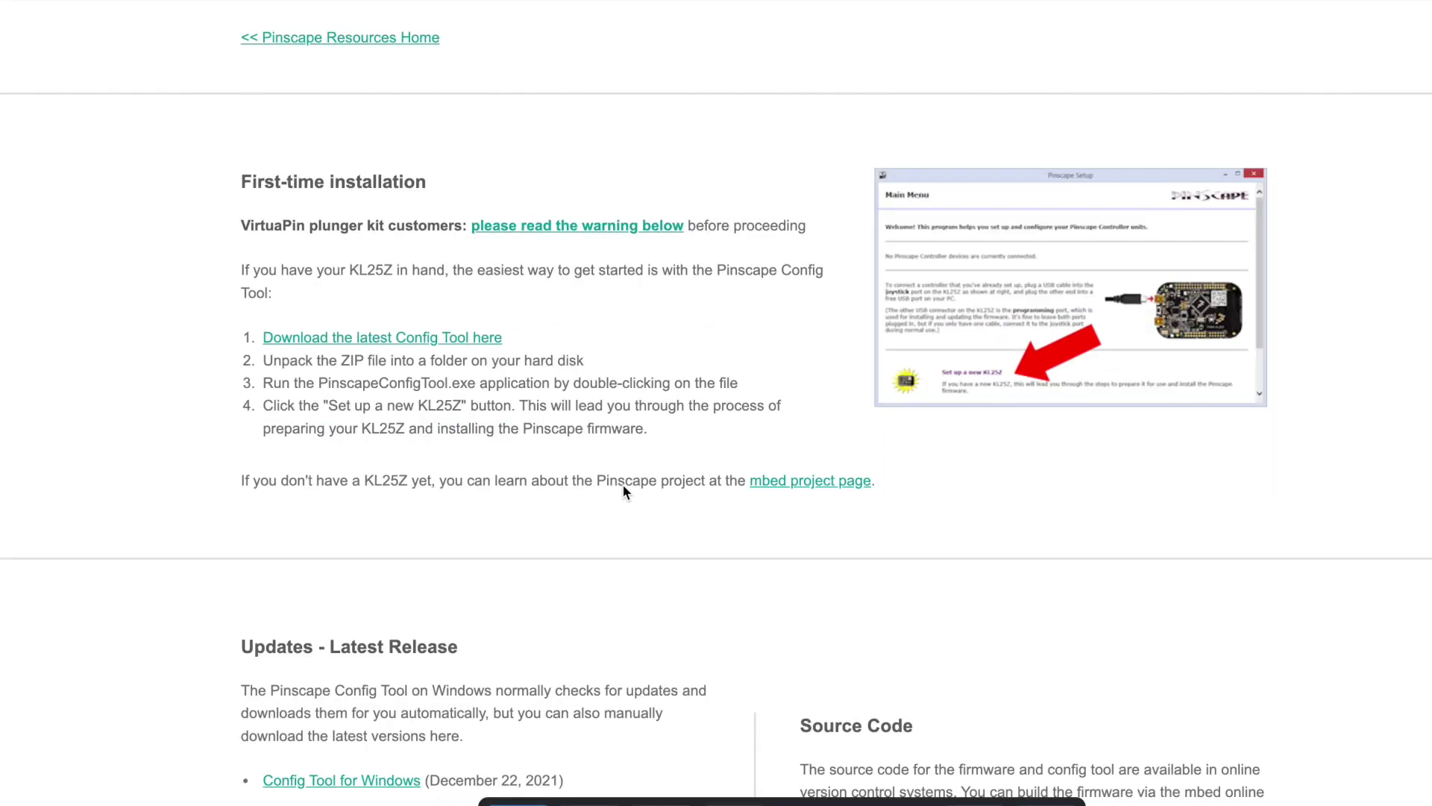
left_click(366, 337)
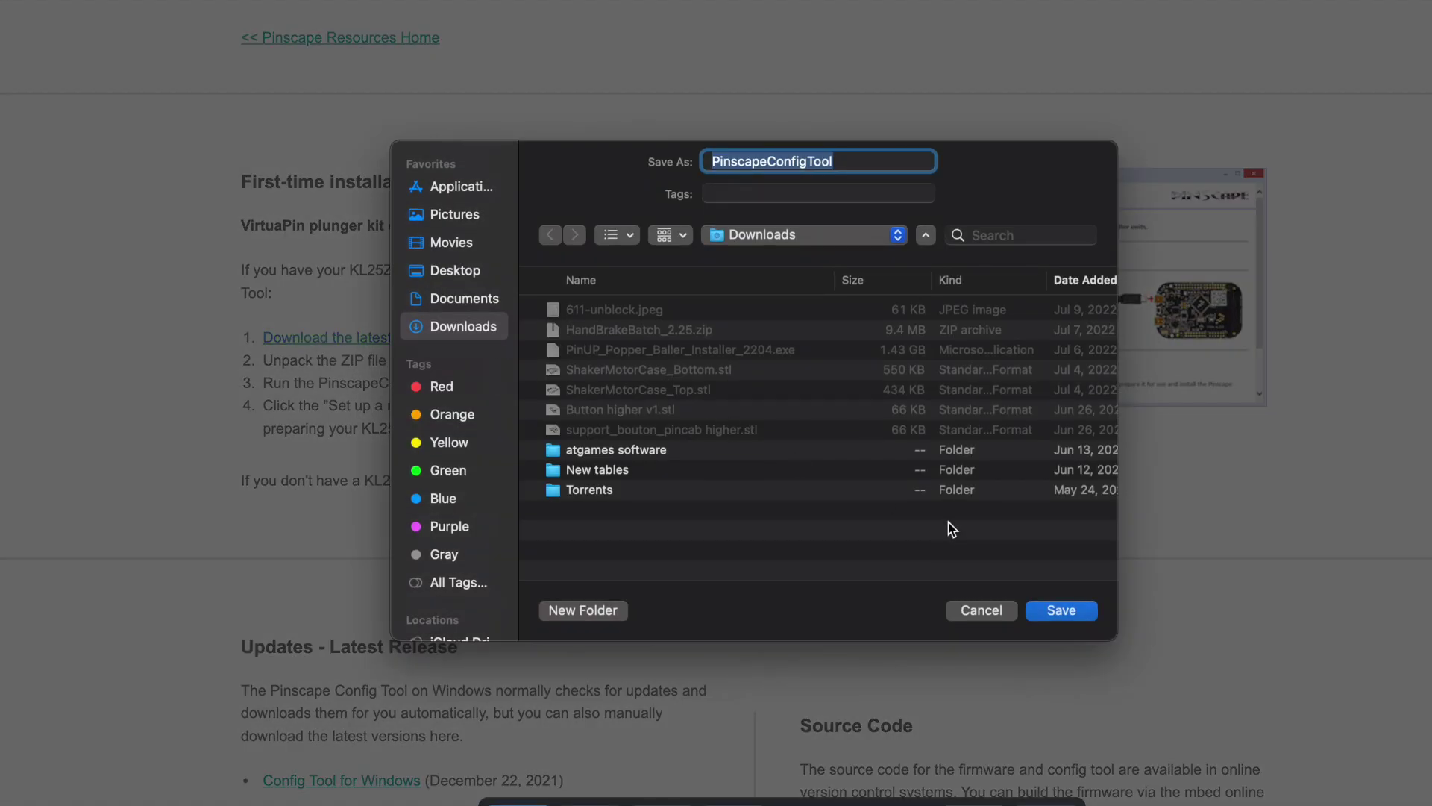
left_click(1049, 610)
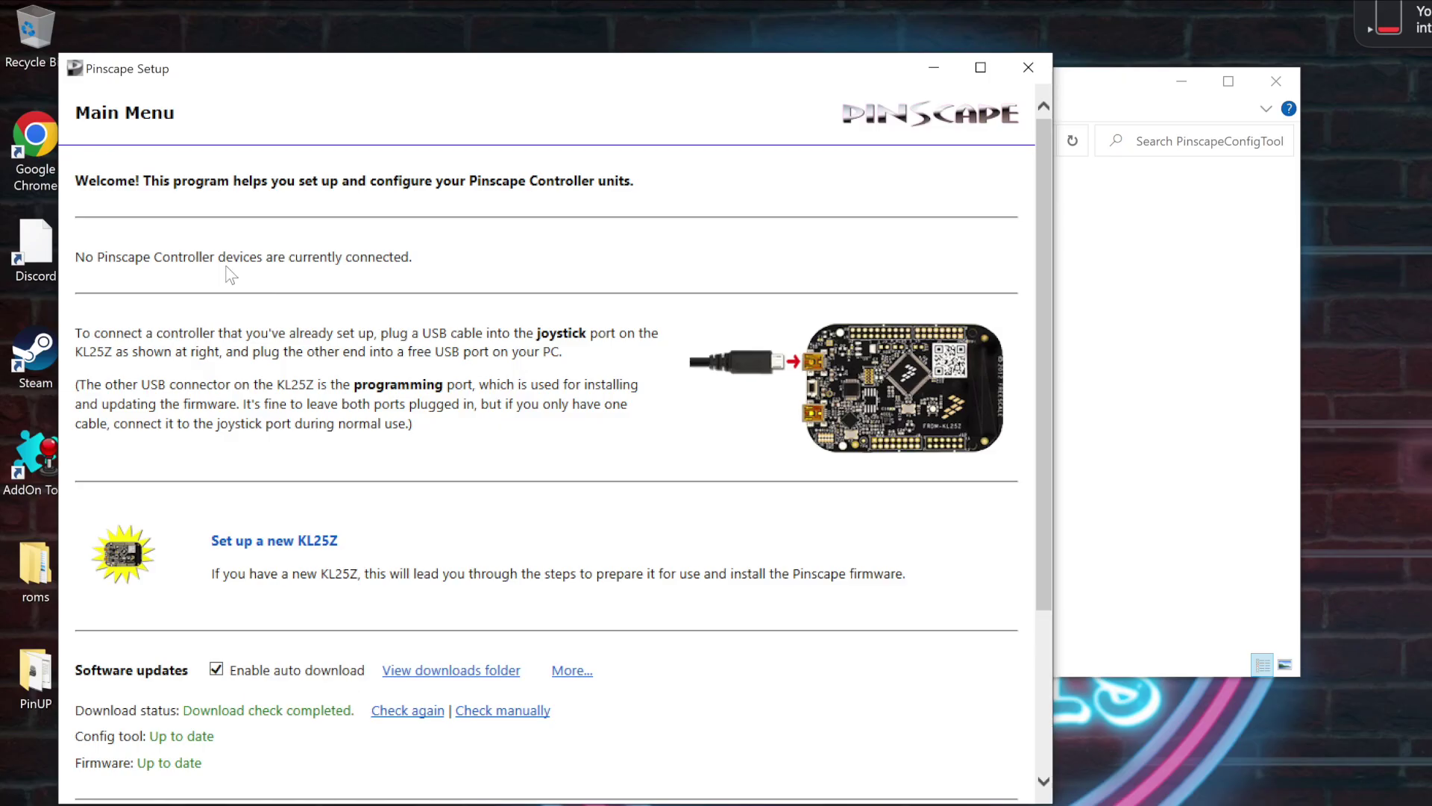
Wait for Pinscape Unit #1 to appear as connected, then go to its Settings
left_click_drag(22, 447, 1045, 640)
left_click(715, 326)
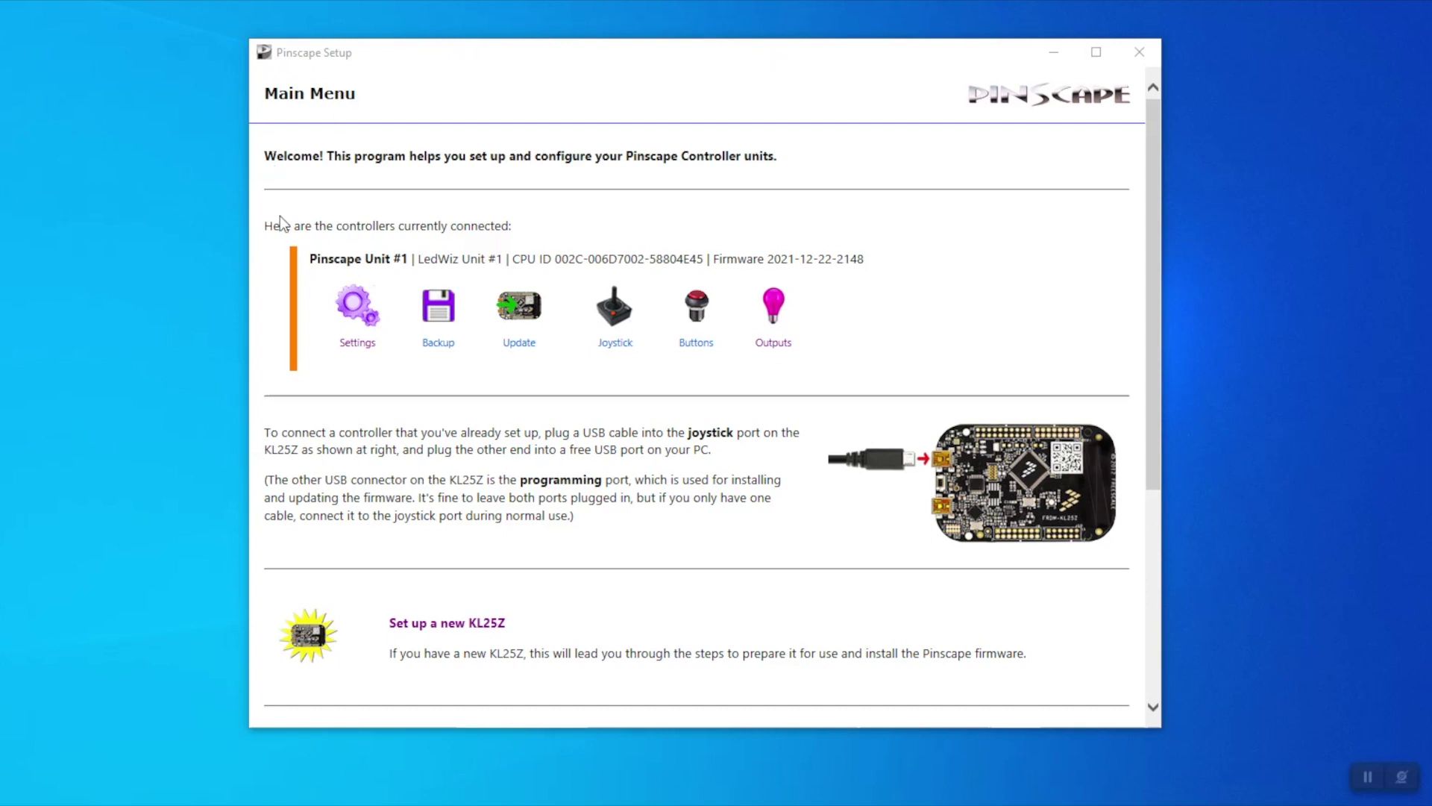
left_click_drag(307, 262, 836, 250)
left_click(792, 211)
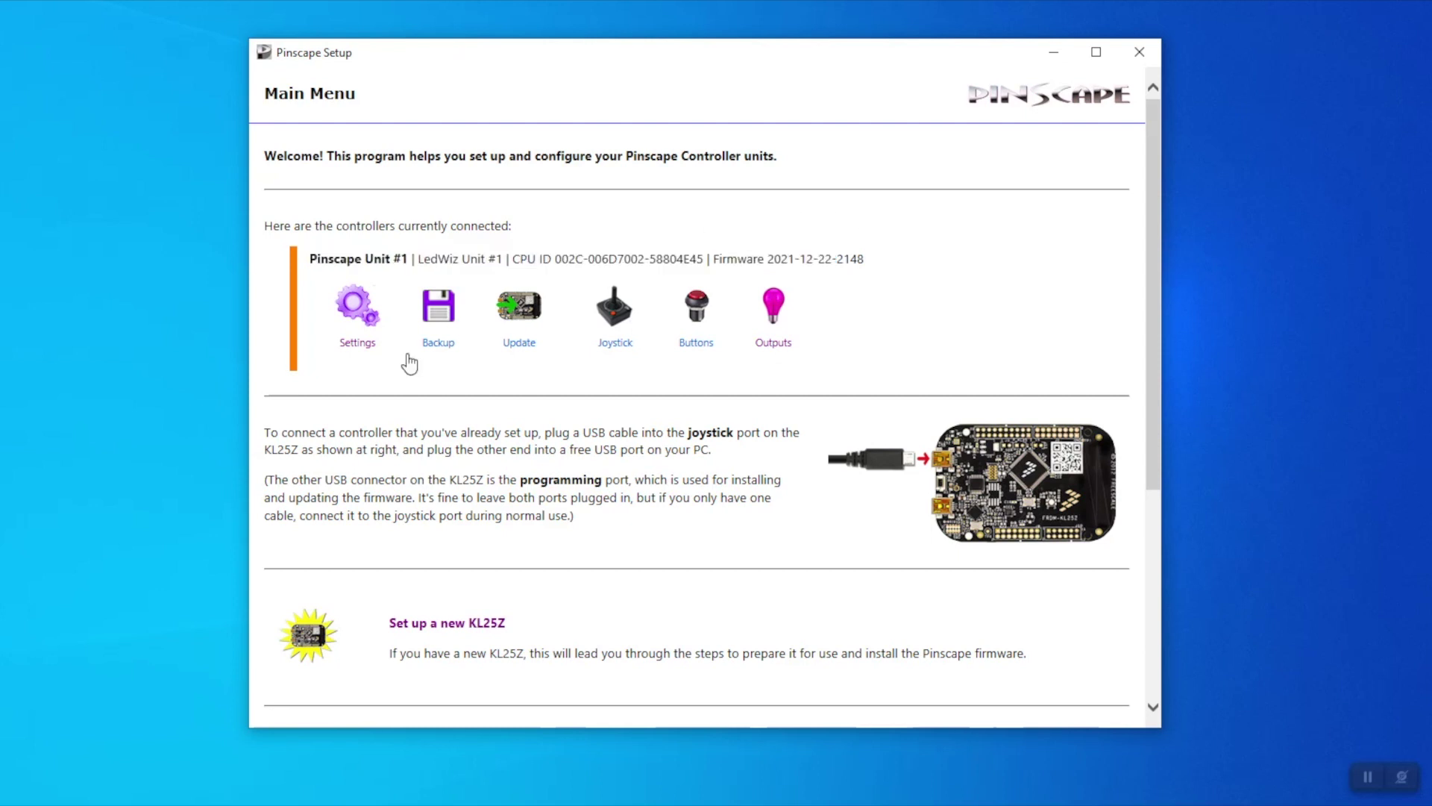
left_click(357, 310)
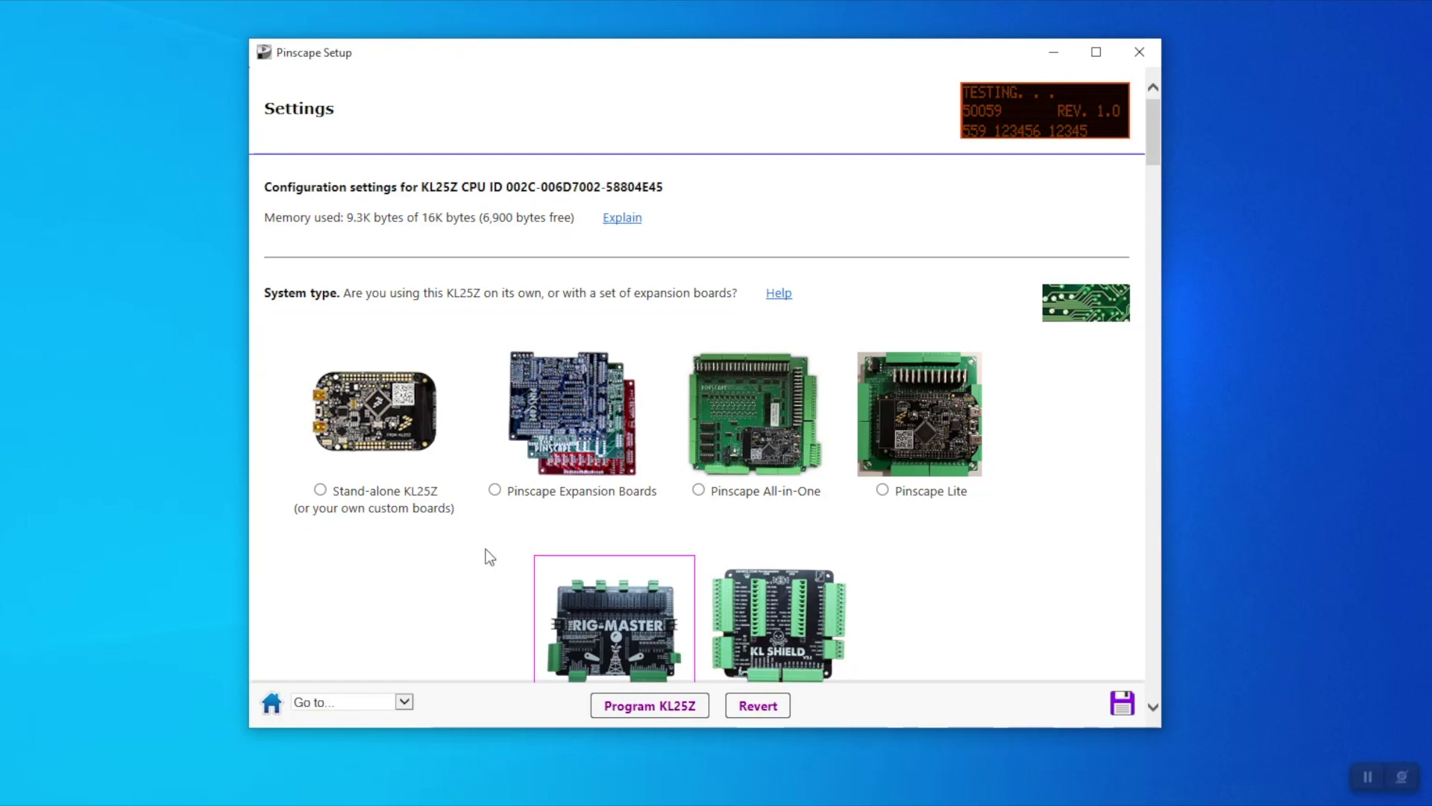
Set the number of Mollusk expansion boards to 1
scroll(501, 534, "down", 2)
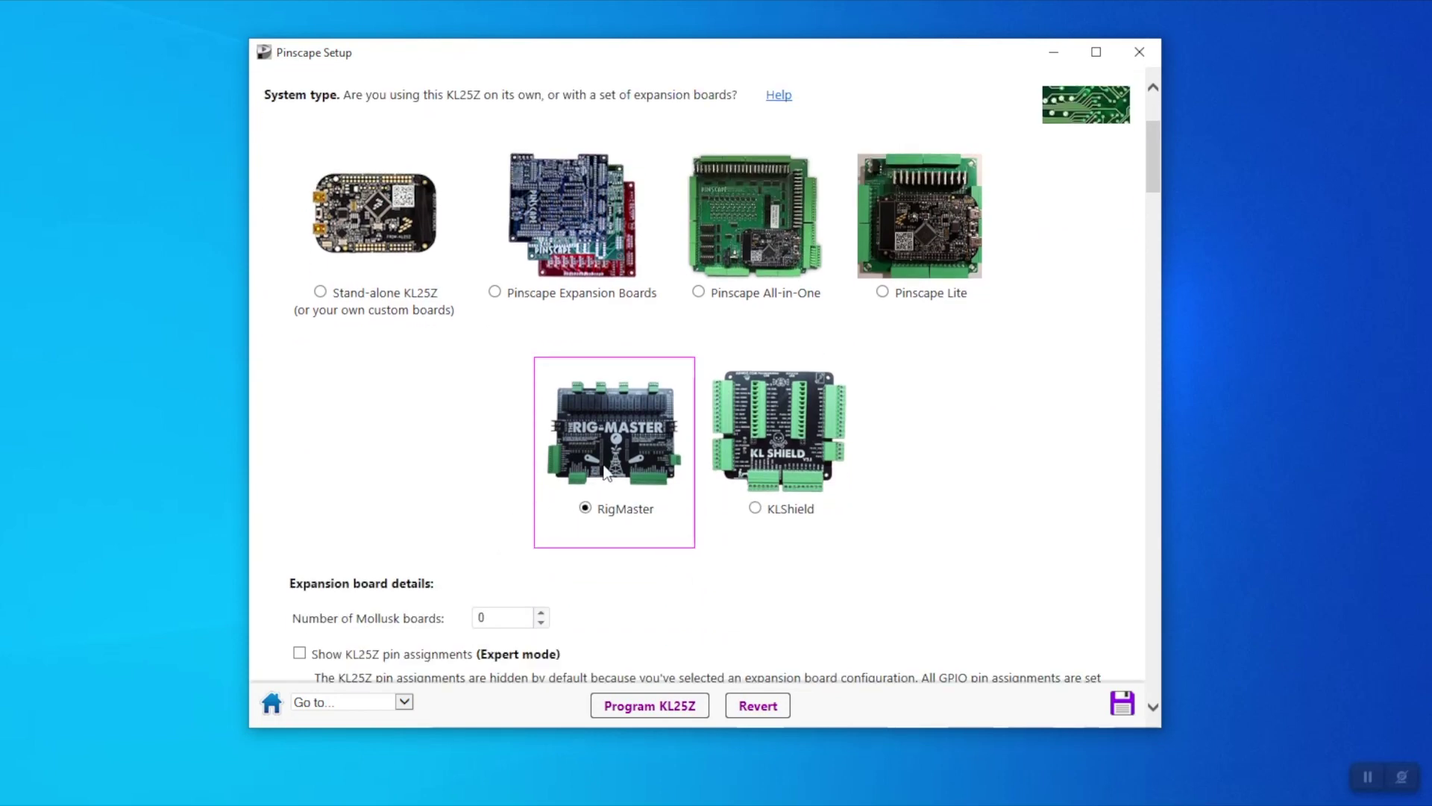
scroll(461, 539, "down", 2)
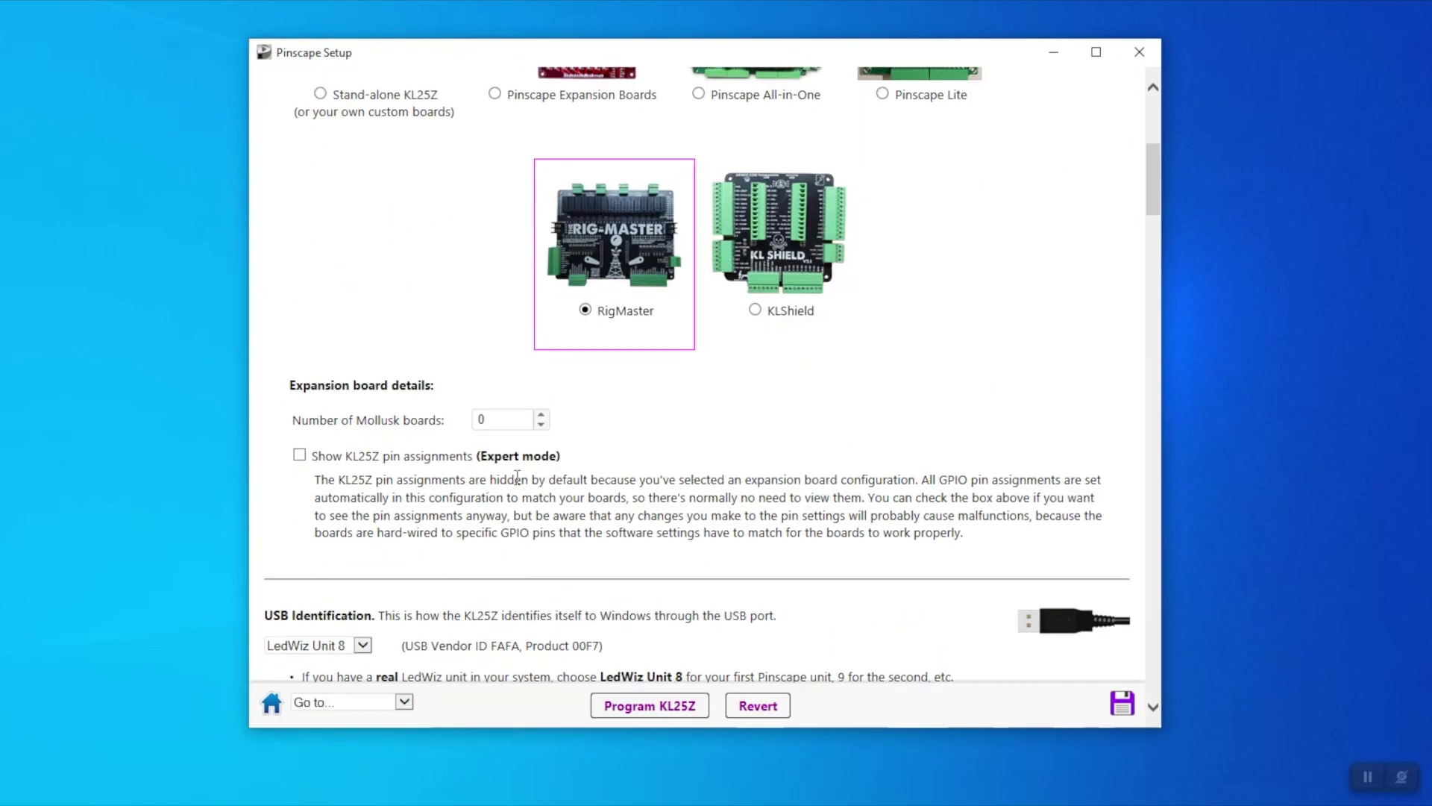
left_click(543, 415)
Choose LedWiz Unit 1 for USB identification and review output ports through Mollusk1 Out 16
scroll(402, 536, "down", 1)
left_click(363, 546)
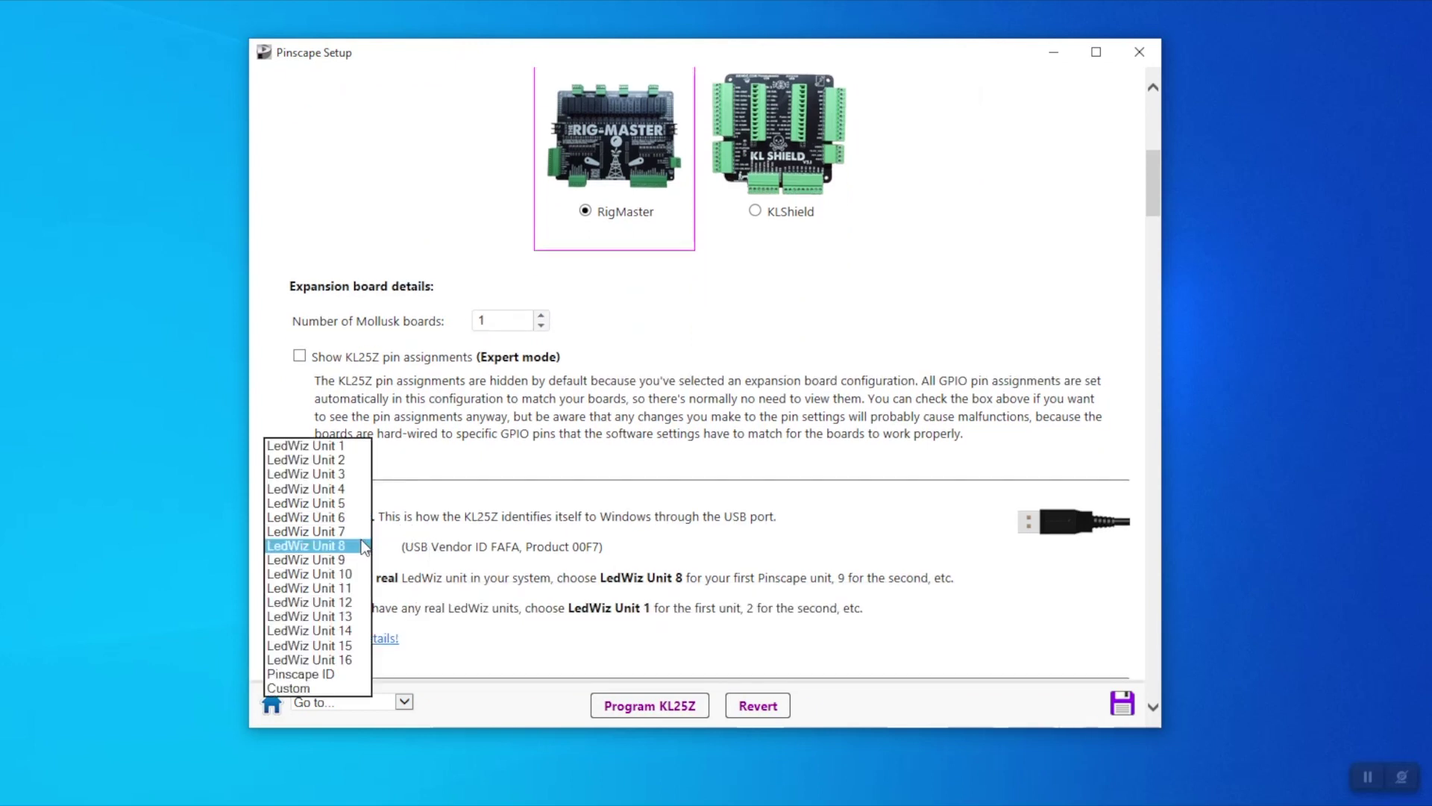
left_click(317, 447)
scroll(484, 573, "down", 2)
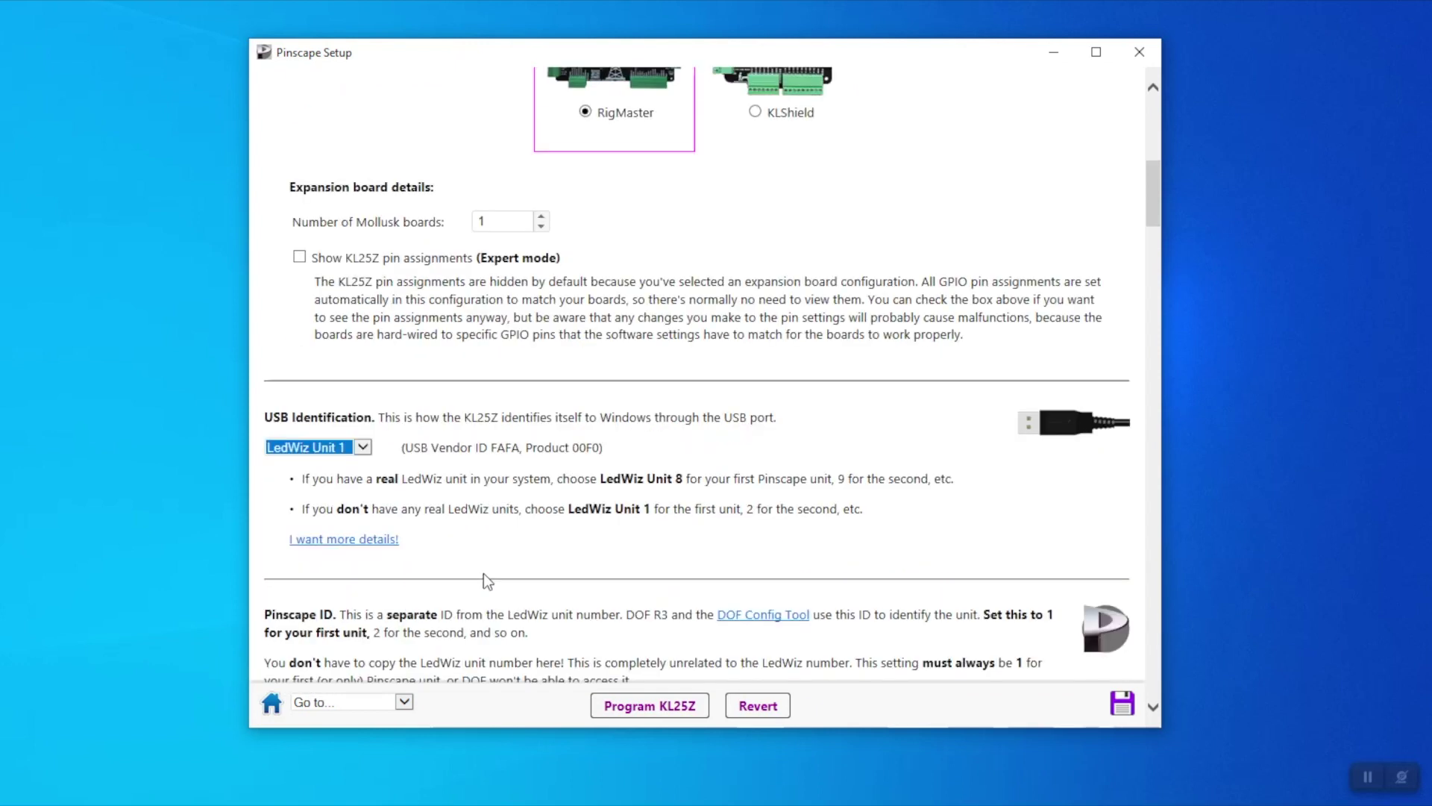
scroll(487, 565, "down", 1)
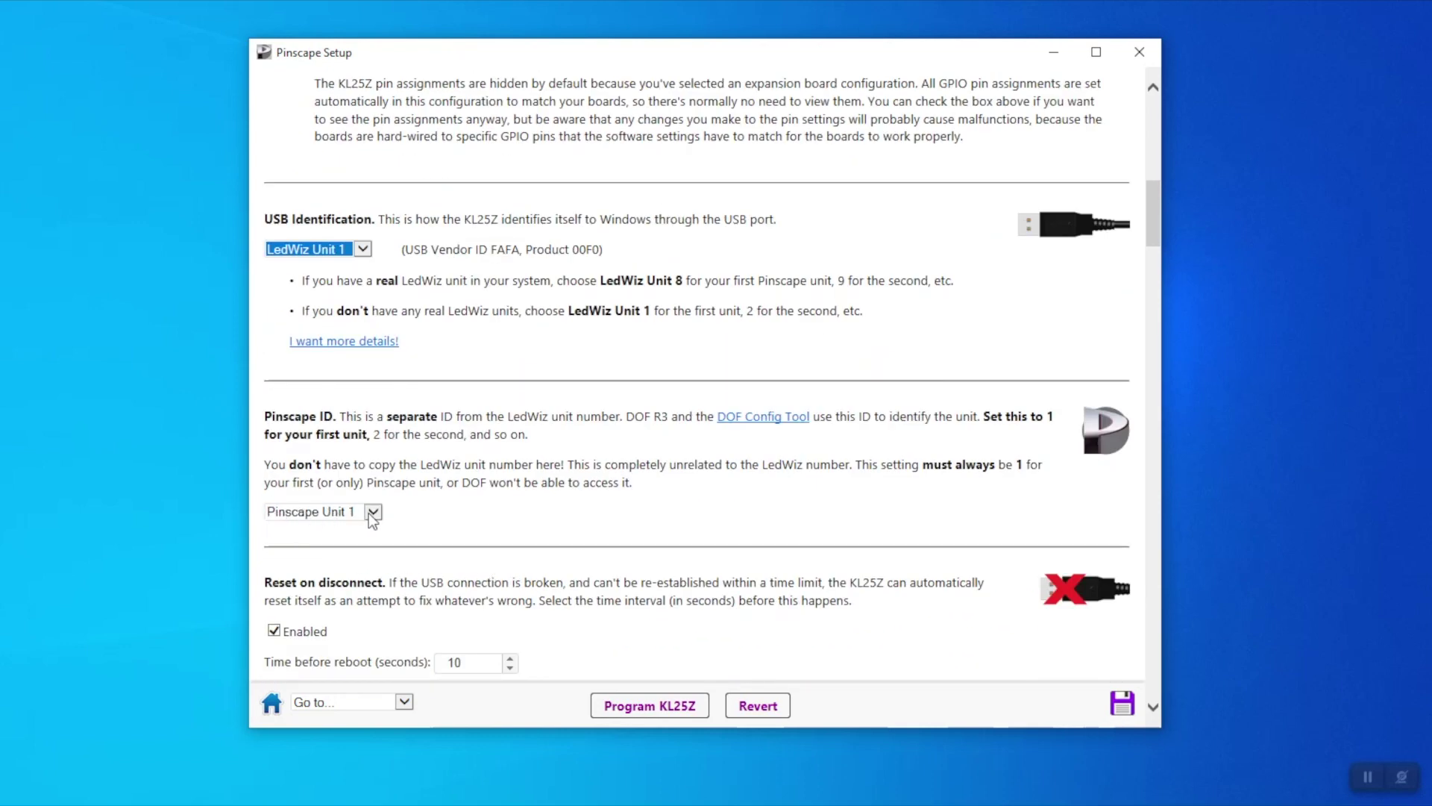
scroll(485, 523, "down", 2)
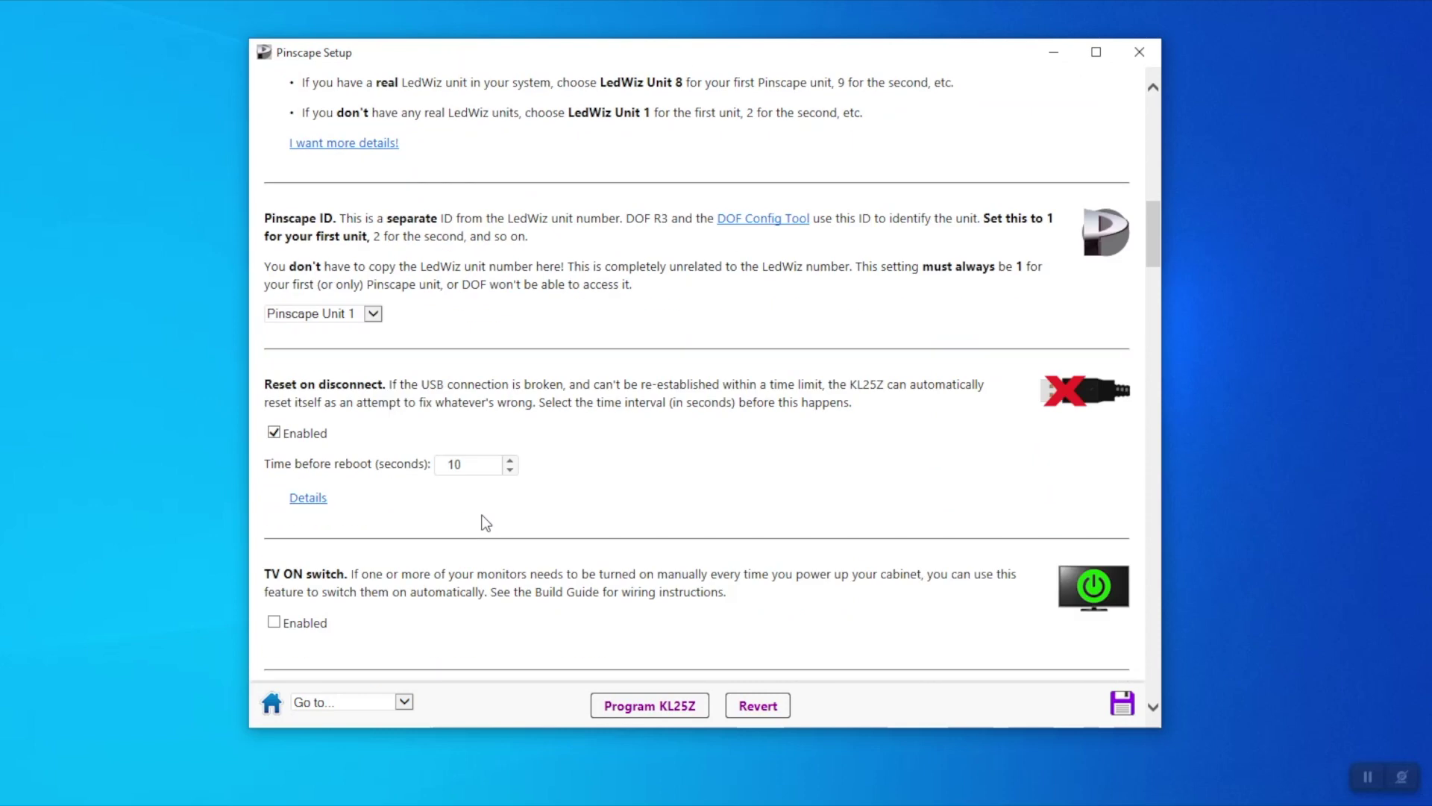
scroll(476, 522, "down", 2)
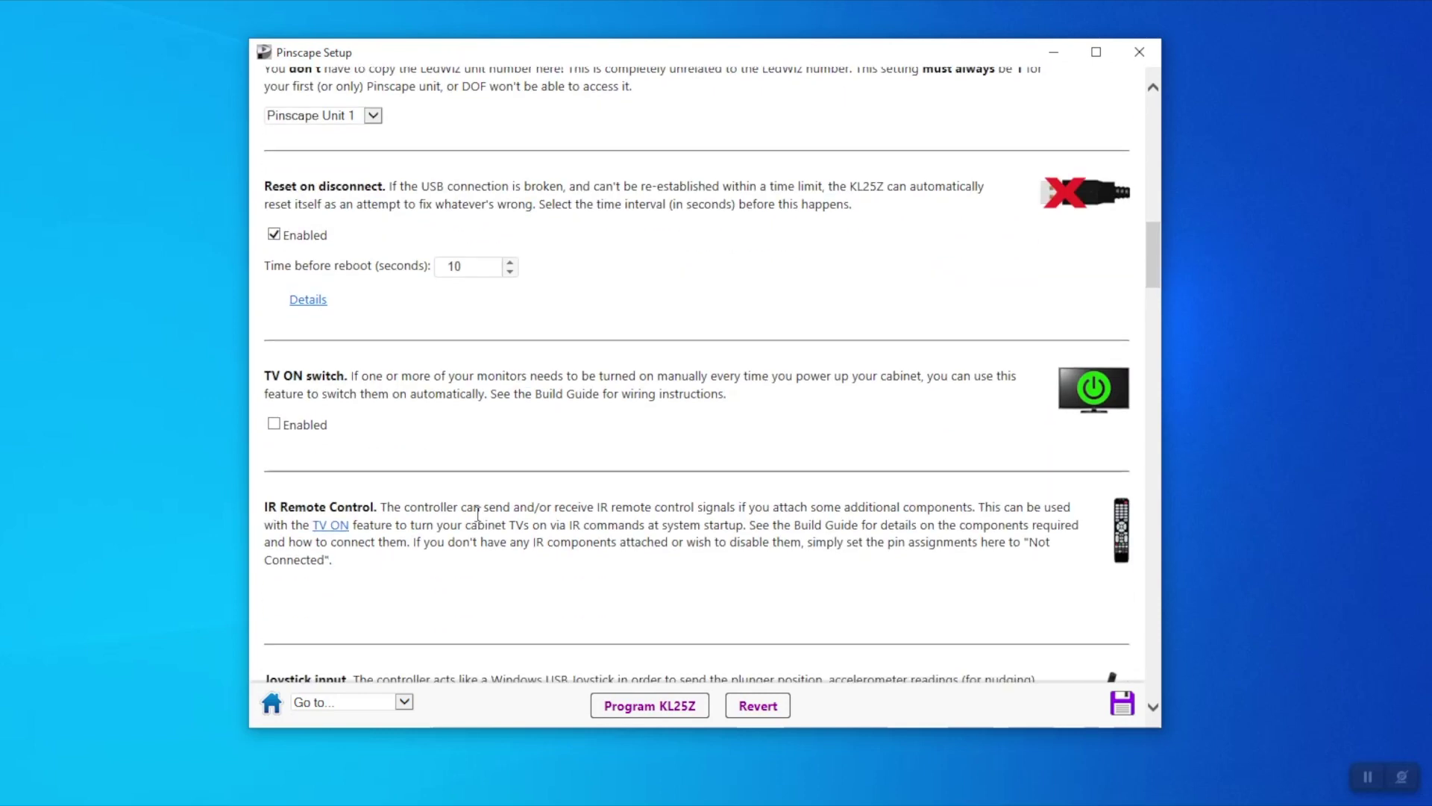
scroll(477, 513, "down", 4)
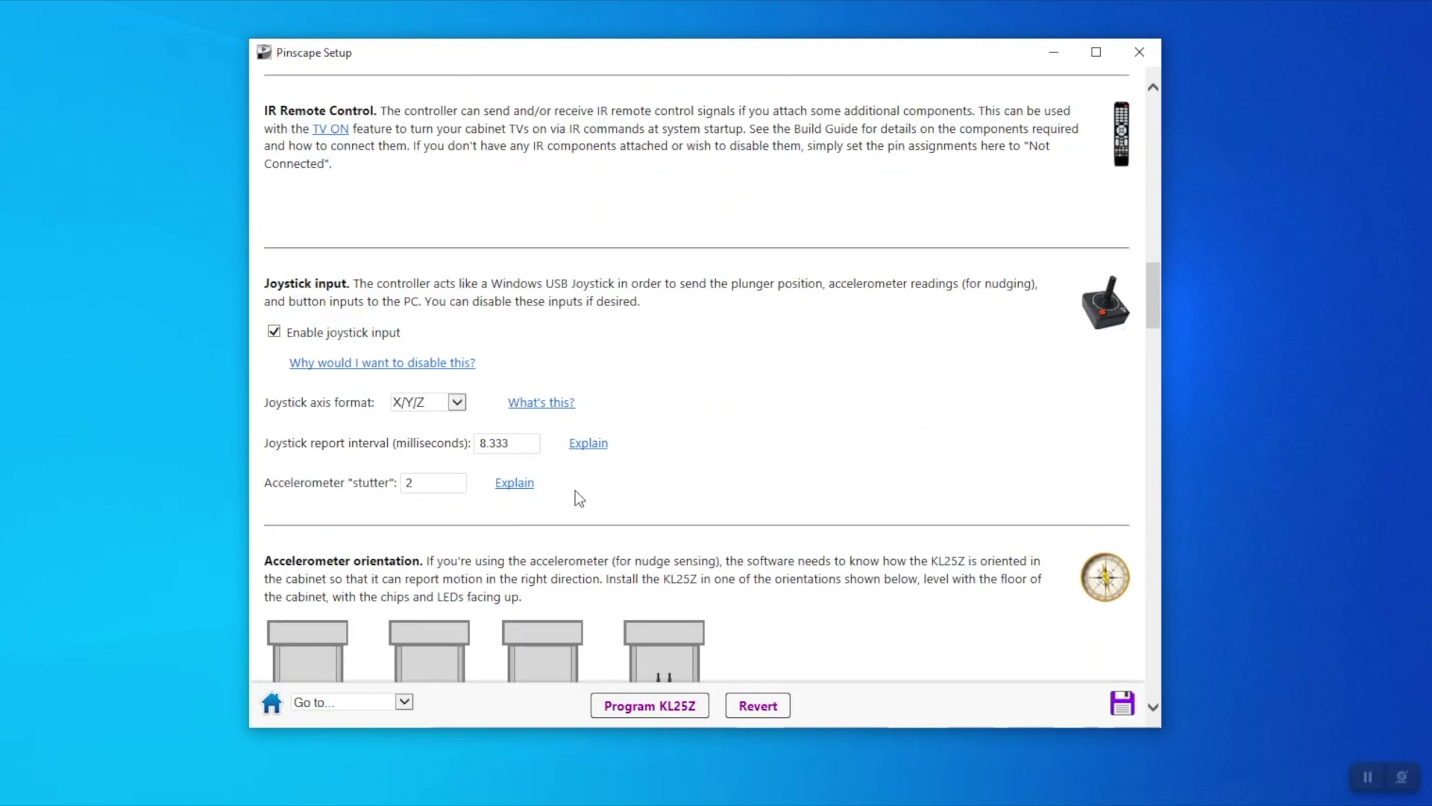
scroll(575, 491, "down", 2)
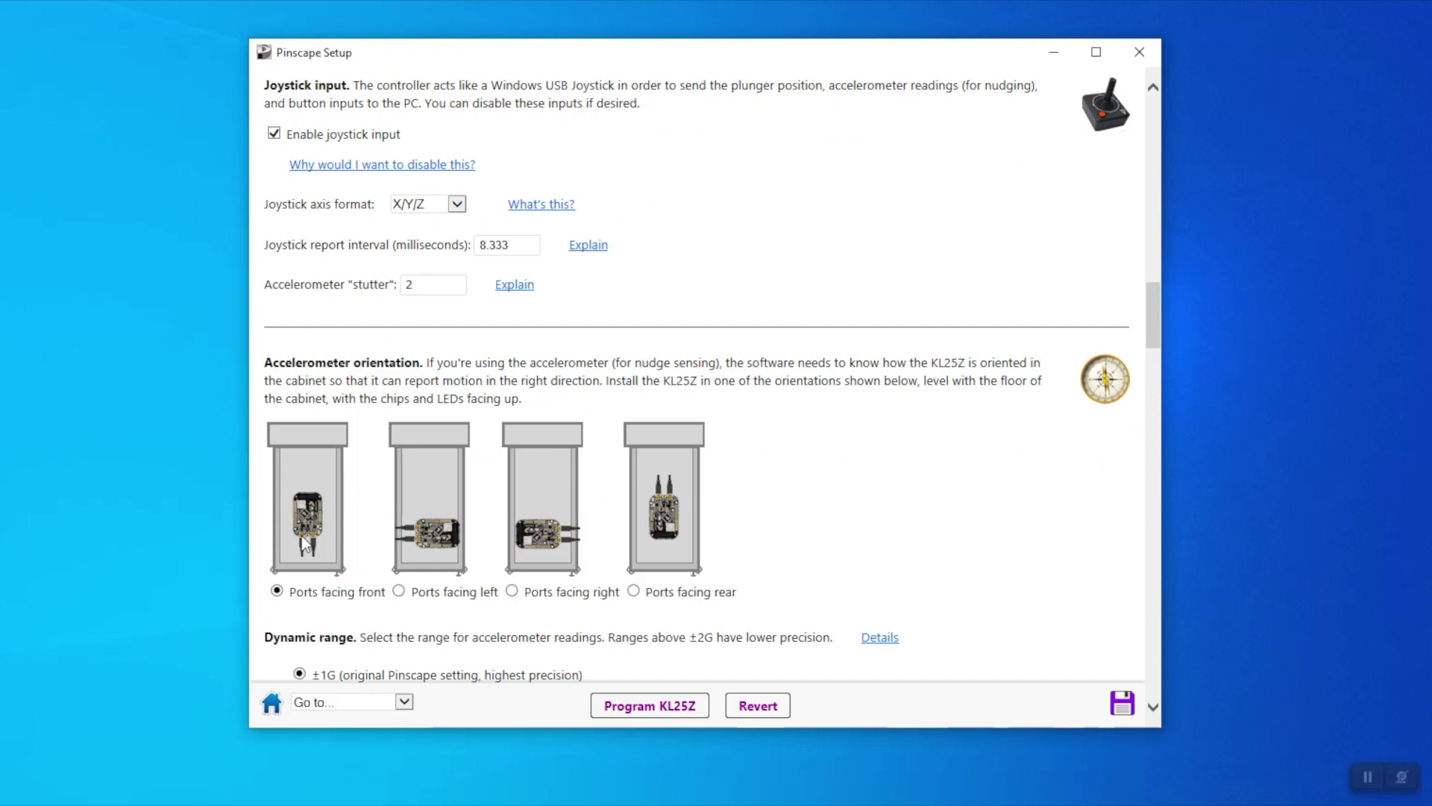
scroll(401, 525, "down", 3)
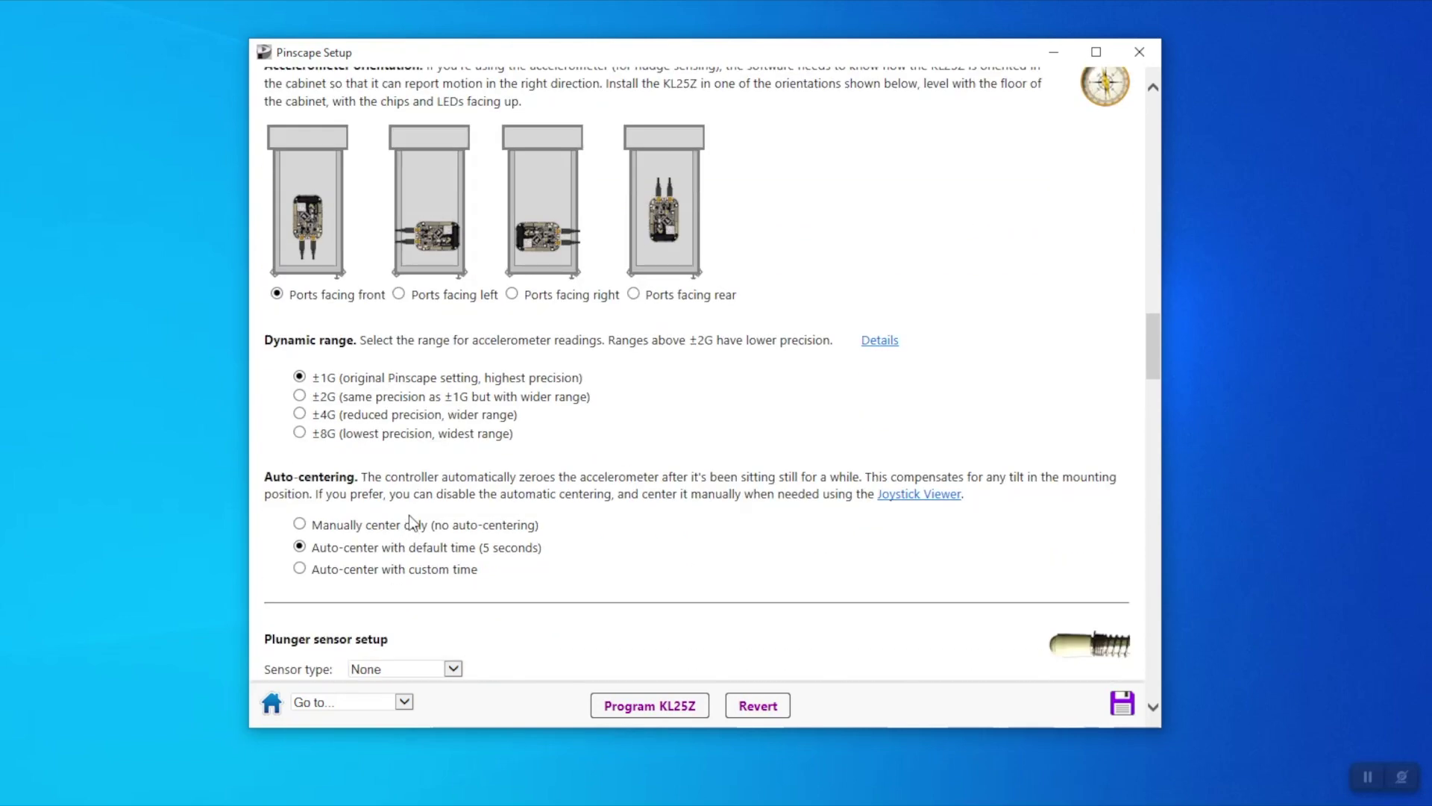
scroll(493, 508, "down", 2)
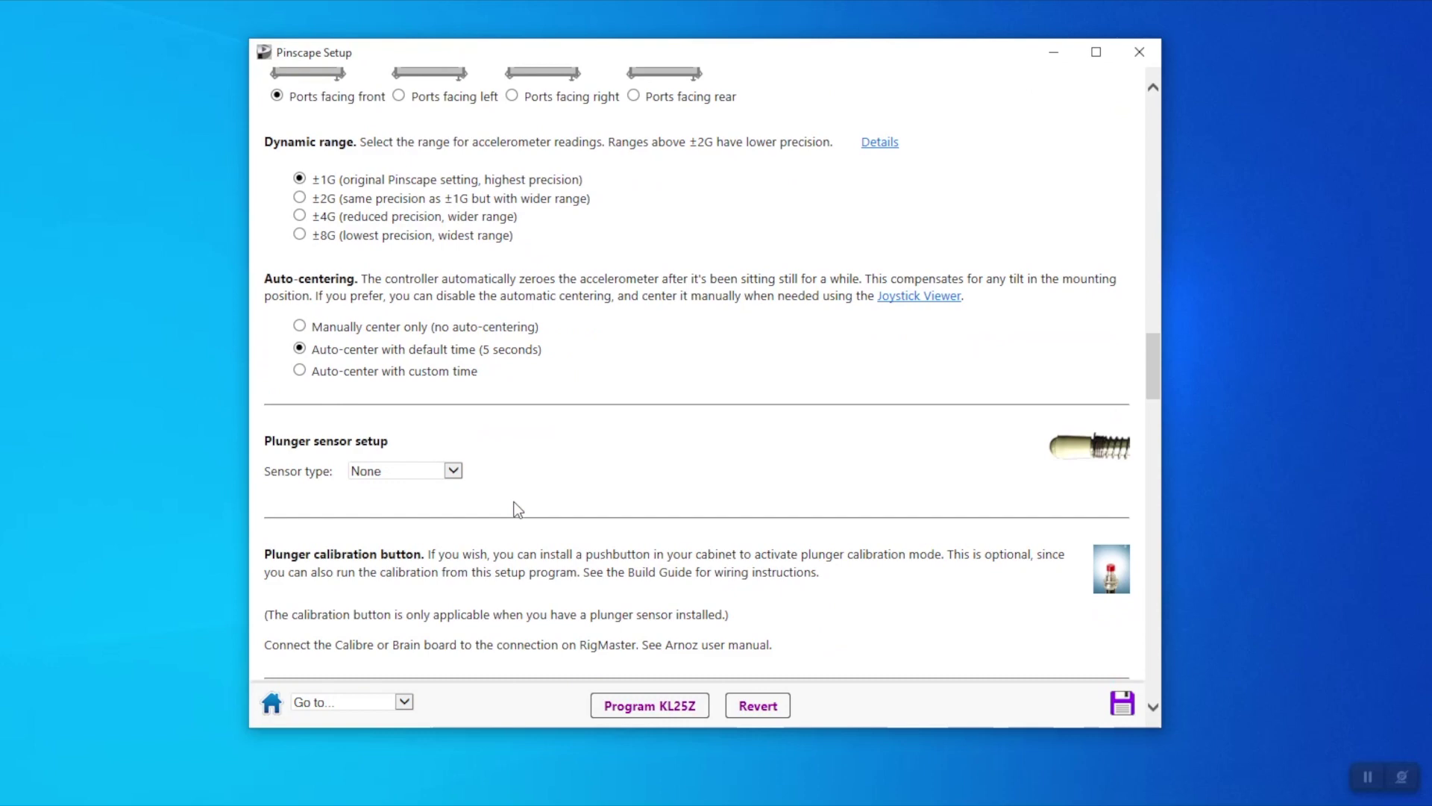
scroll(517, 509, "down", 1)
scroll(518, 509, "down", 2)
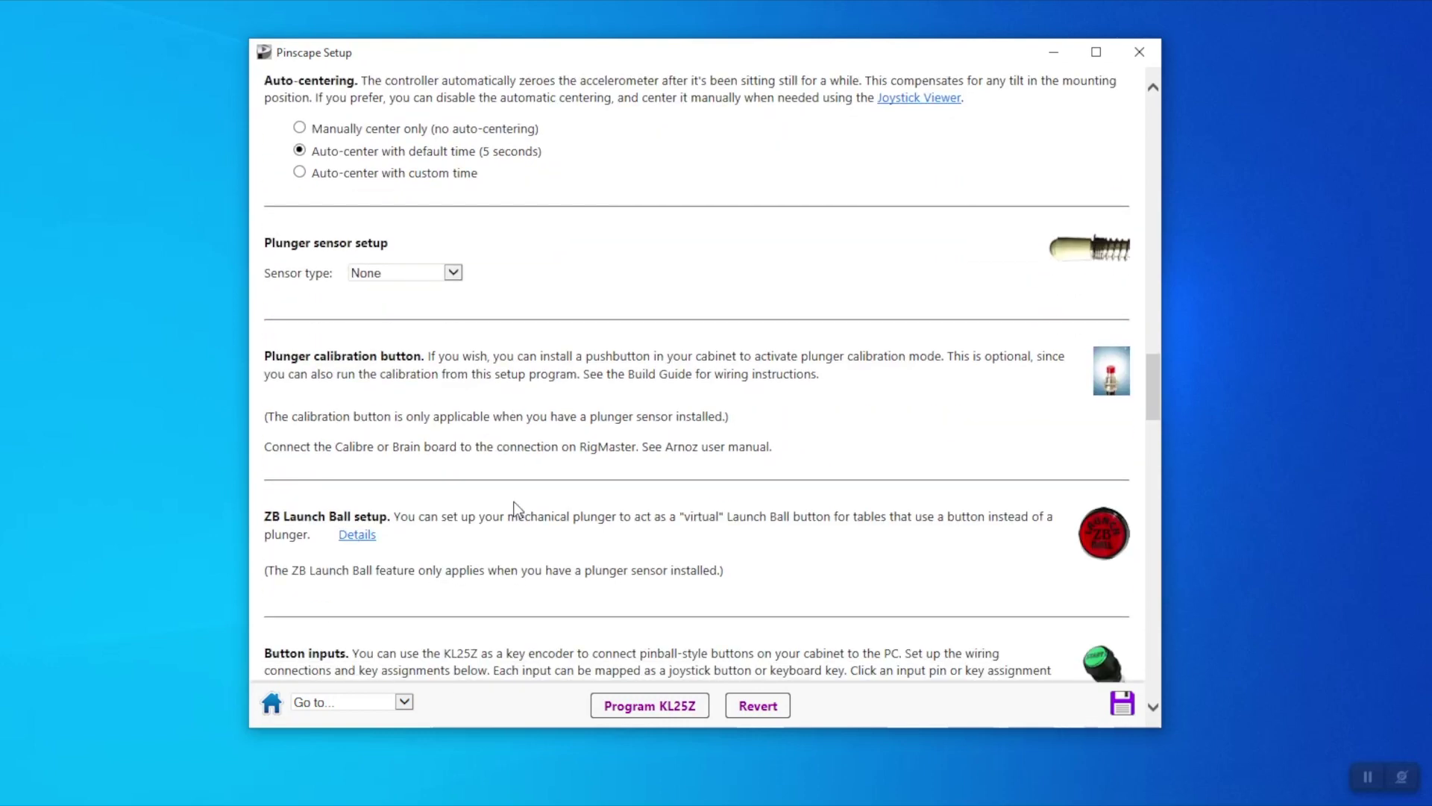
scroll(489, 466, "down", 6)
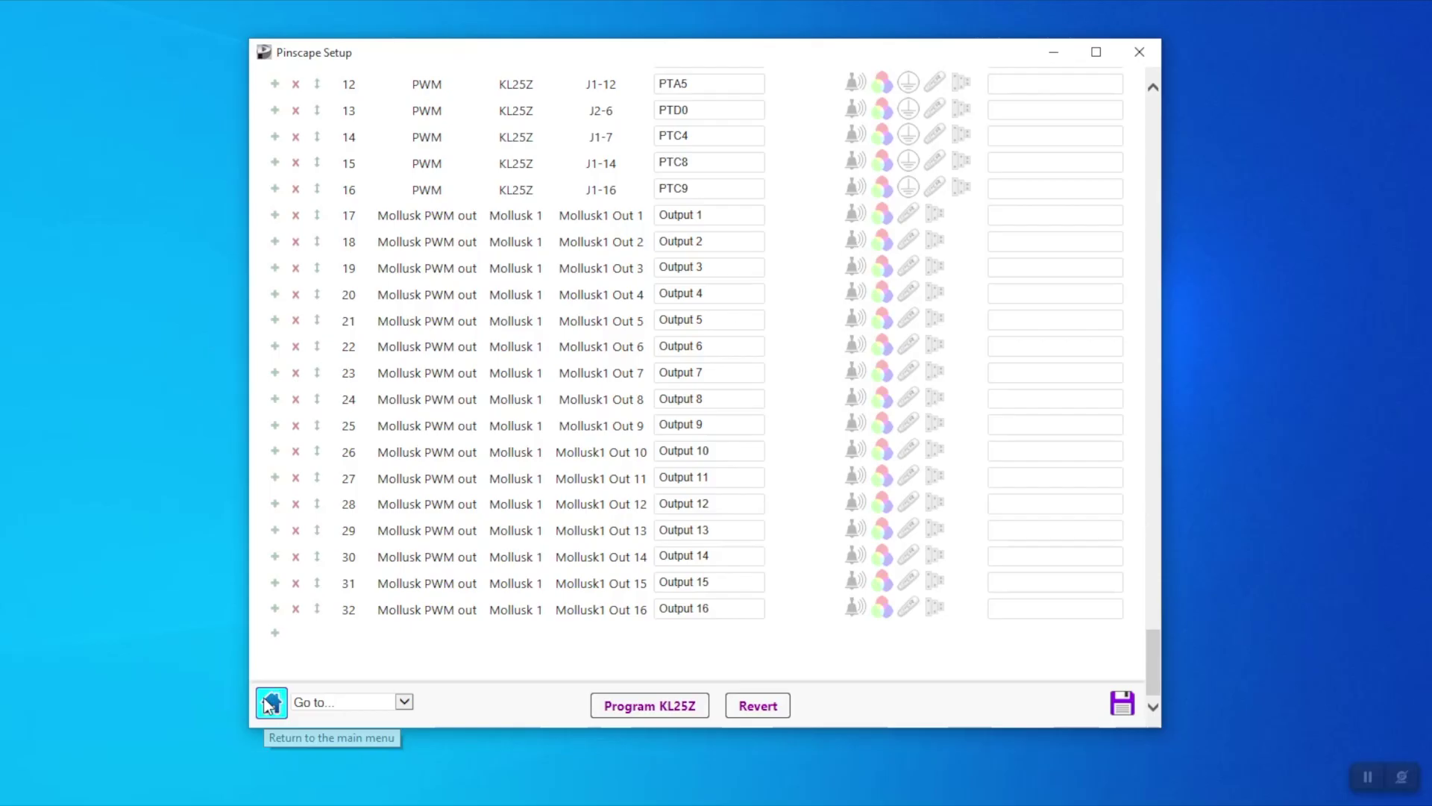
Return to the Main Menu, where the unit now shows as LedWiz Unit #1
left_click(41, 551)
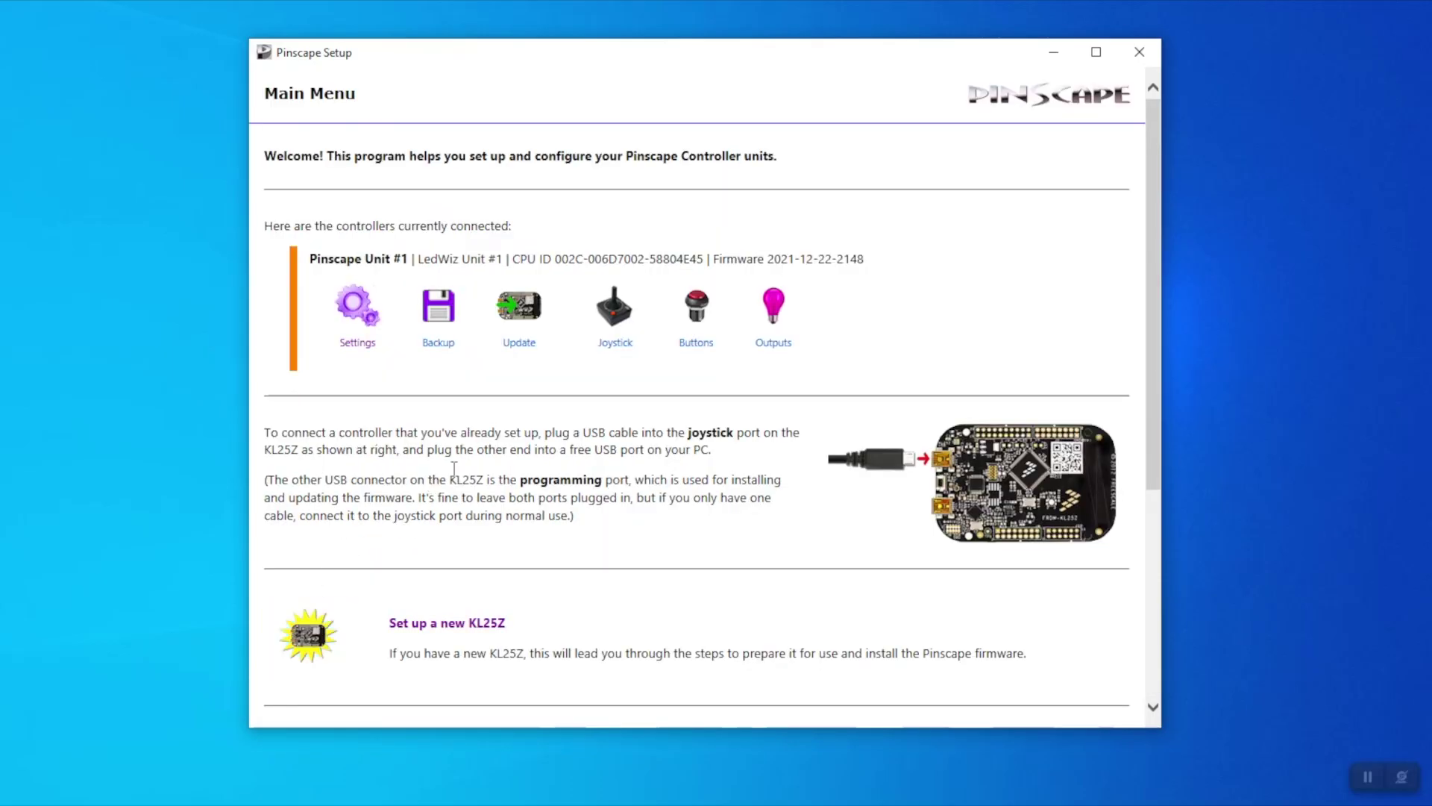
left_click(698, 307)
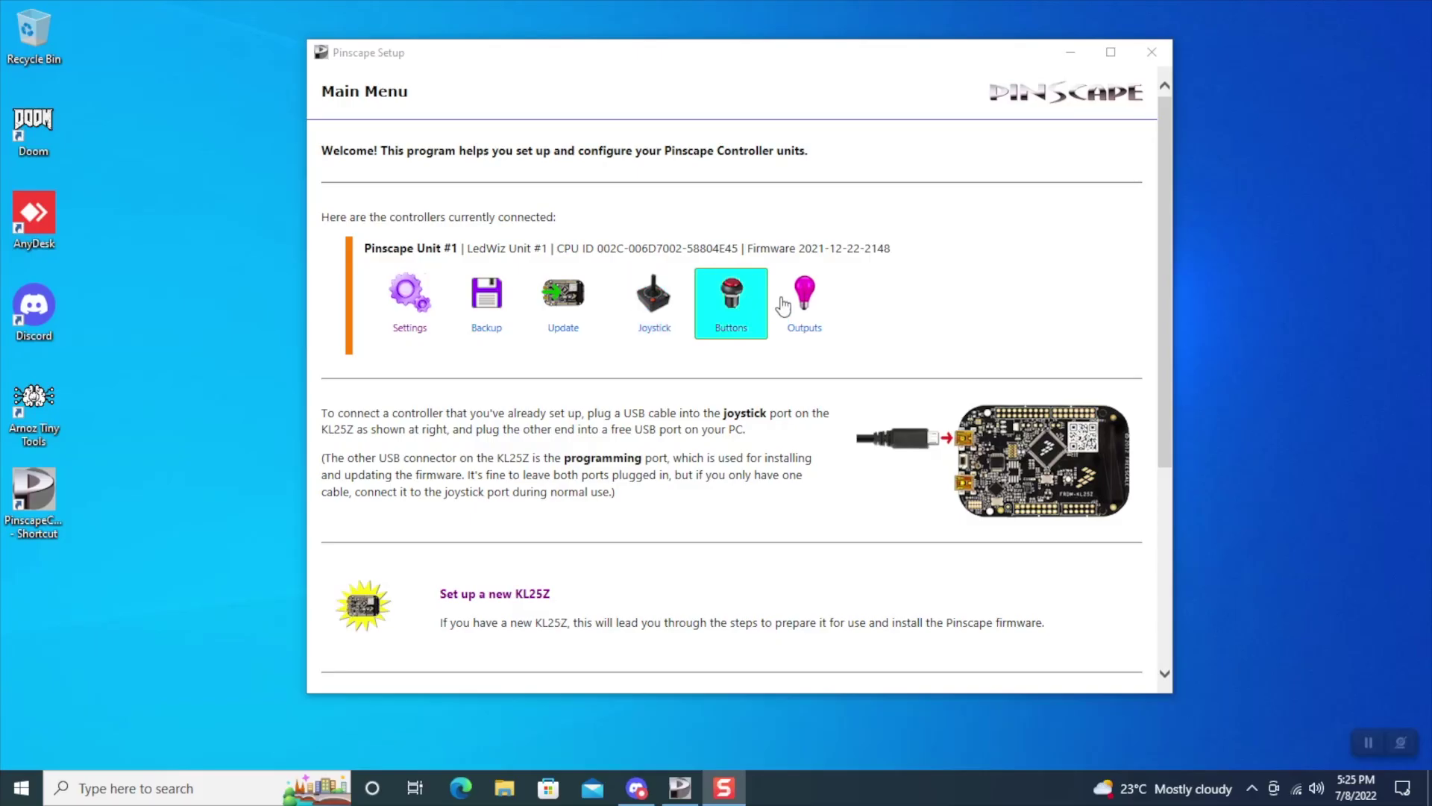
In the Output Tester, pulse port 1 repeatedly to fire its solenoid
left_click(807, 292)
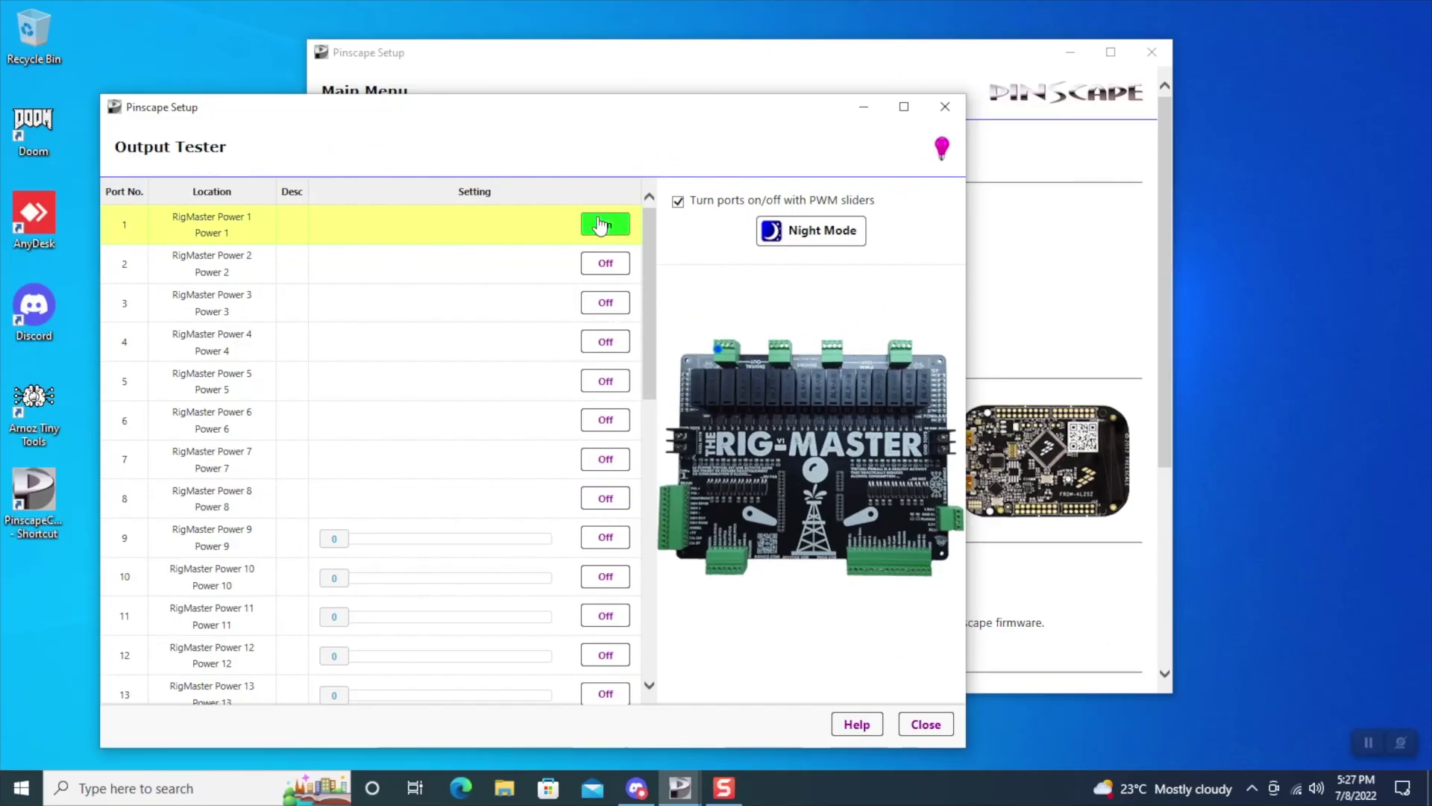
left_click(604, 223)
left_click(604, 224)
left_click(604, 224)
left_click(604, 223)
left_click(604, 224)
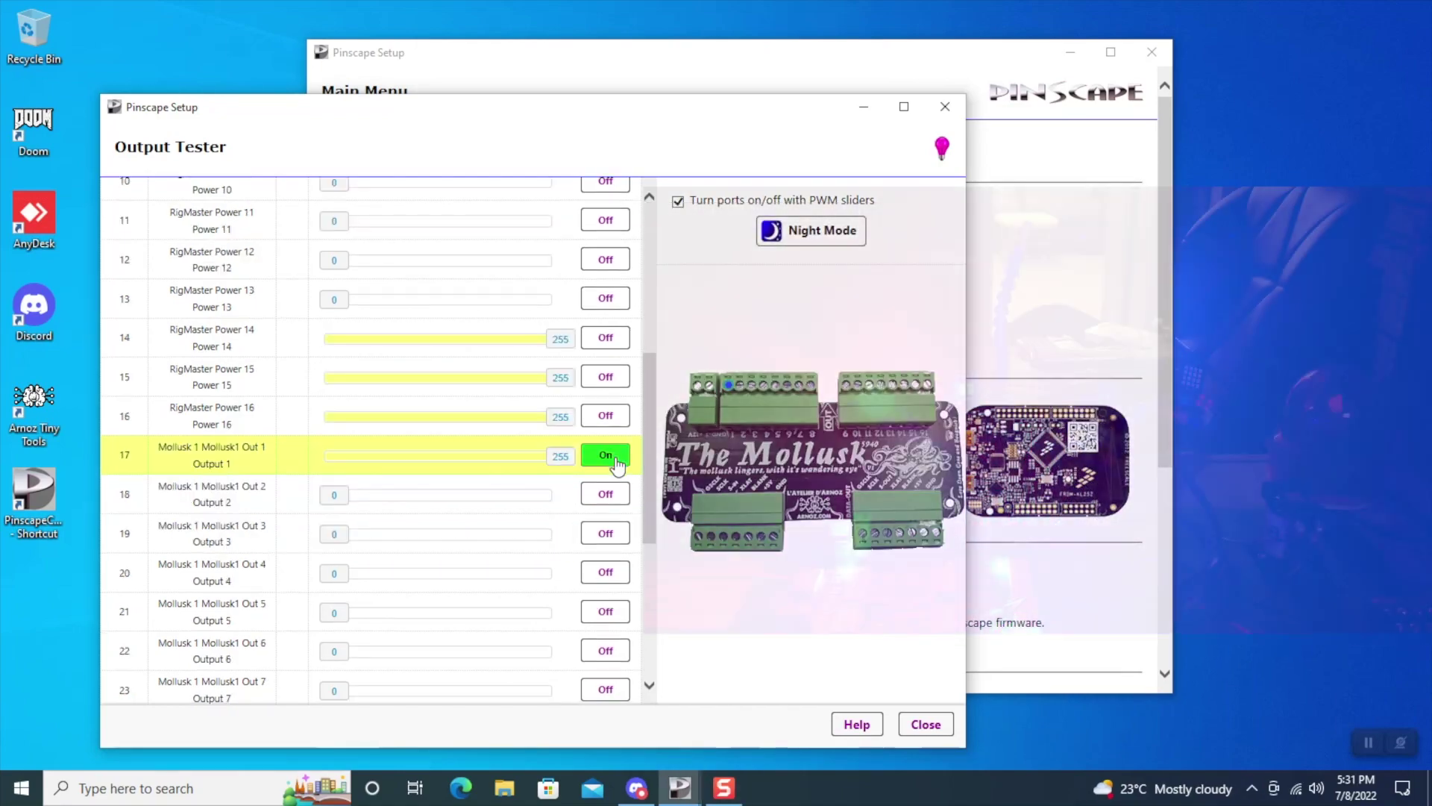
Toggle ports 17 through 22 on and off to test each output
left_click(605, 454)
left_click(605, 494)
left_click(605, 494)
double_click(605, 533)
left_click(605, 571)
left_click(605, 572)
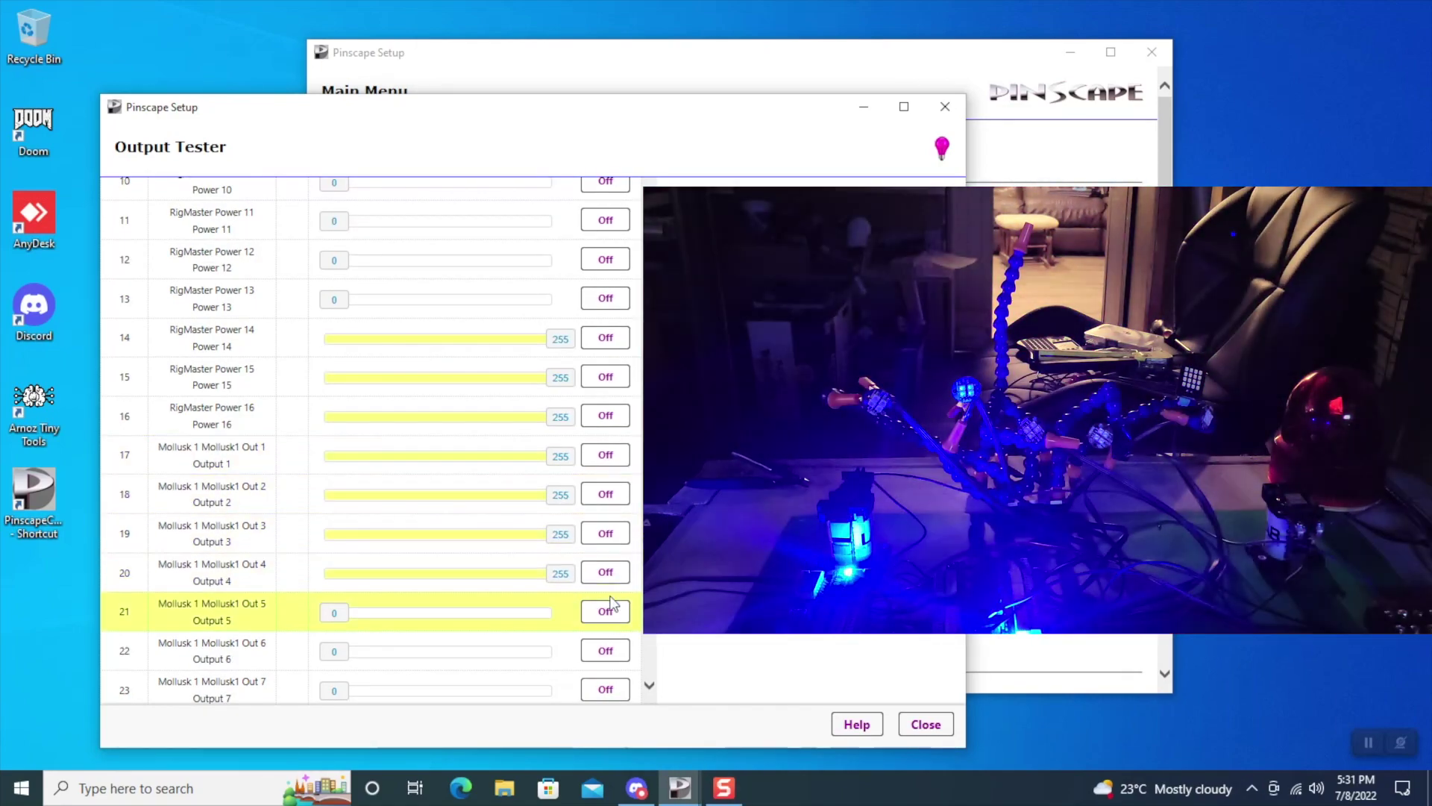
double_click(605, 611)
left_click(605, 650)
left_click(605, 651)
Fire ports 23 through 26 and the following output ports to test them
scroll(605, 649, "down", 2)
left_click(604, 532)
left_click(605, 571)
left_click(605, 609)
left_click(605, 649)
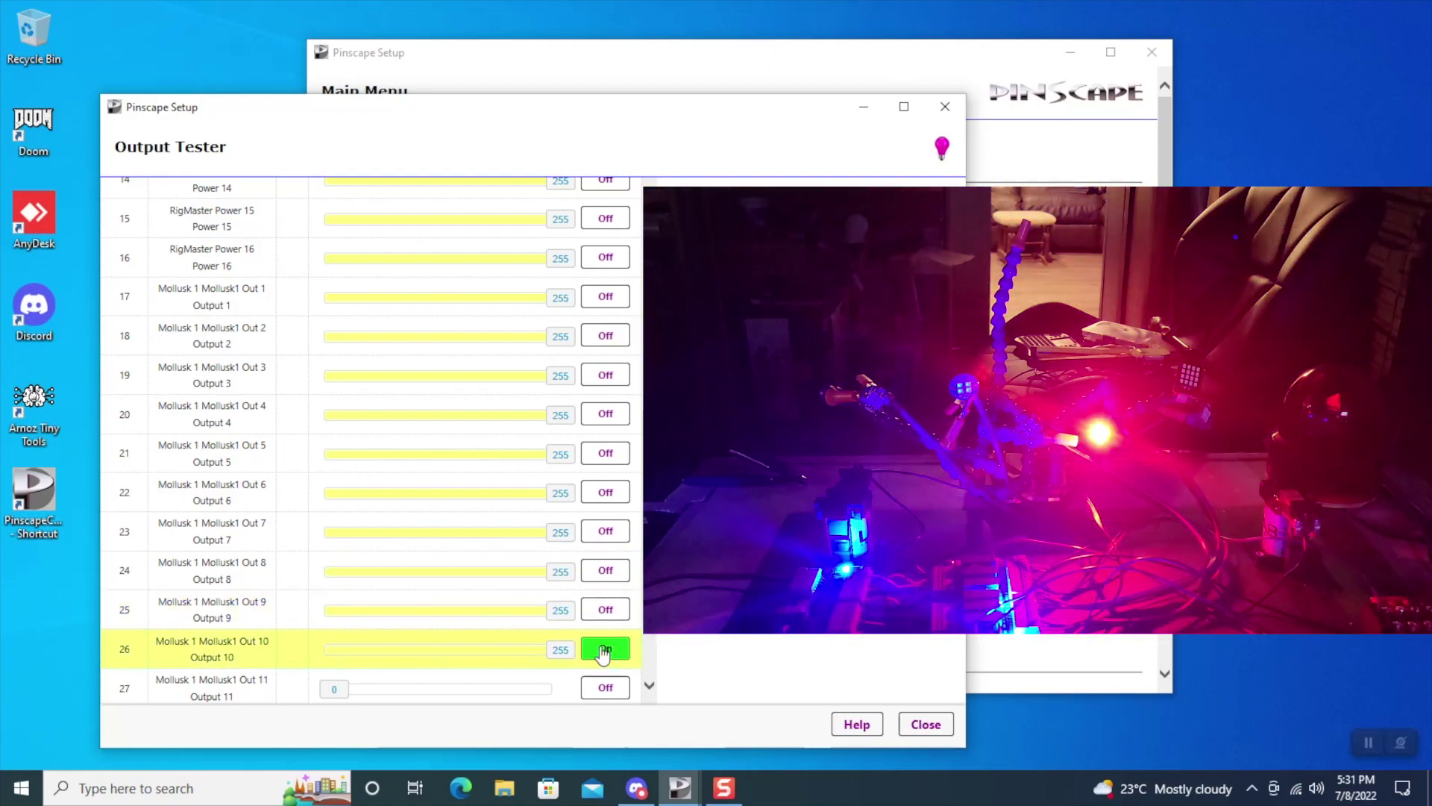
scroll(605, 649, "down", 1)
left_click(609, 612)
left_click(605, 648)
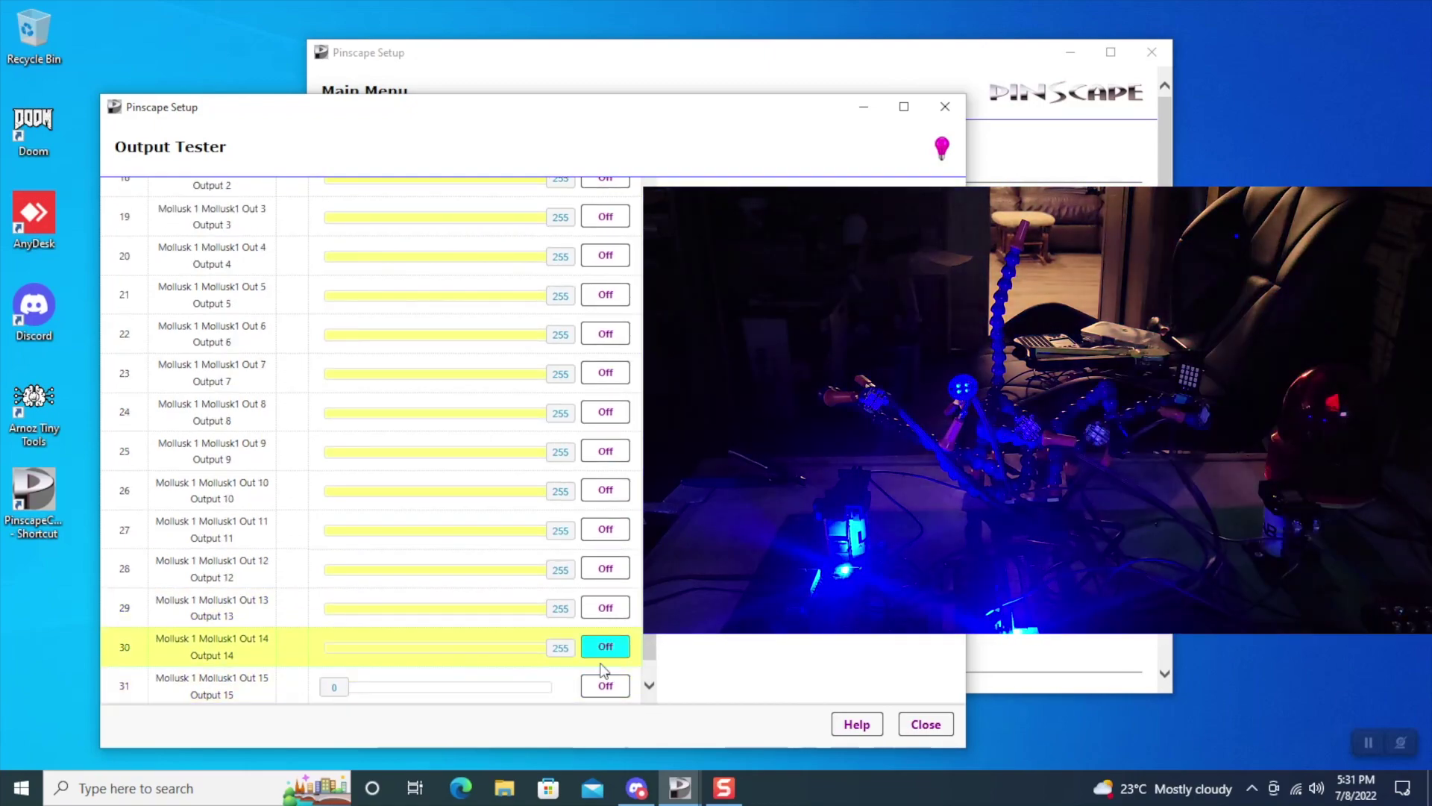
left_click(605, 687)
scroll(605, 687, "down", 1)
left_click(605, 687)
scroll(605, 687, "down", 1)
left_click(605, 687)
Turn on Mollusk outputs 7, 10, 13 and 11, then switch 10 and 11 off
scroll(605, 687, "down", 1)
left_click(605, 687)
Toggle RigMaster power output 14, then Mollusk outputs 1 and 2, leaving output 4 on
scroll(605, 687, "up", 5)
left_click(604, 376)
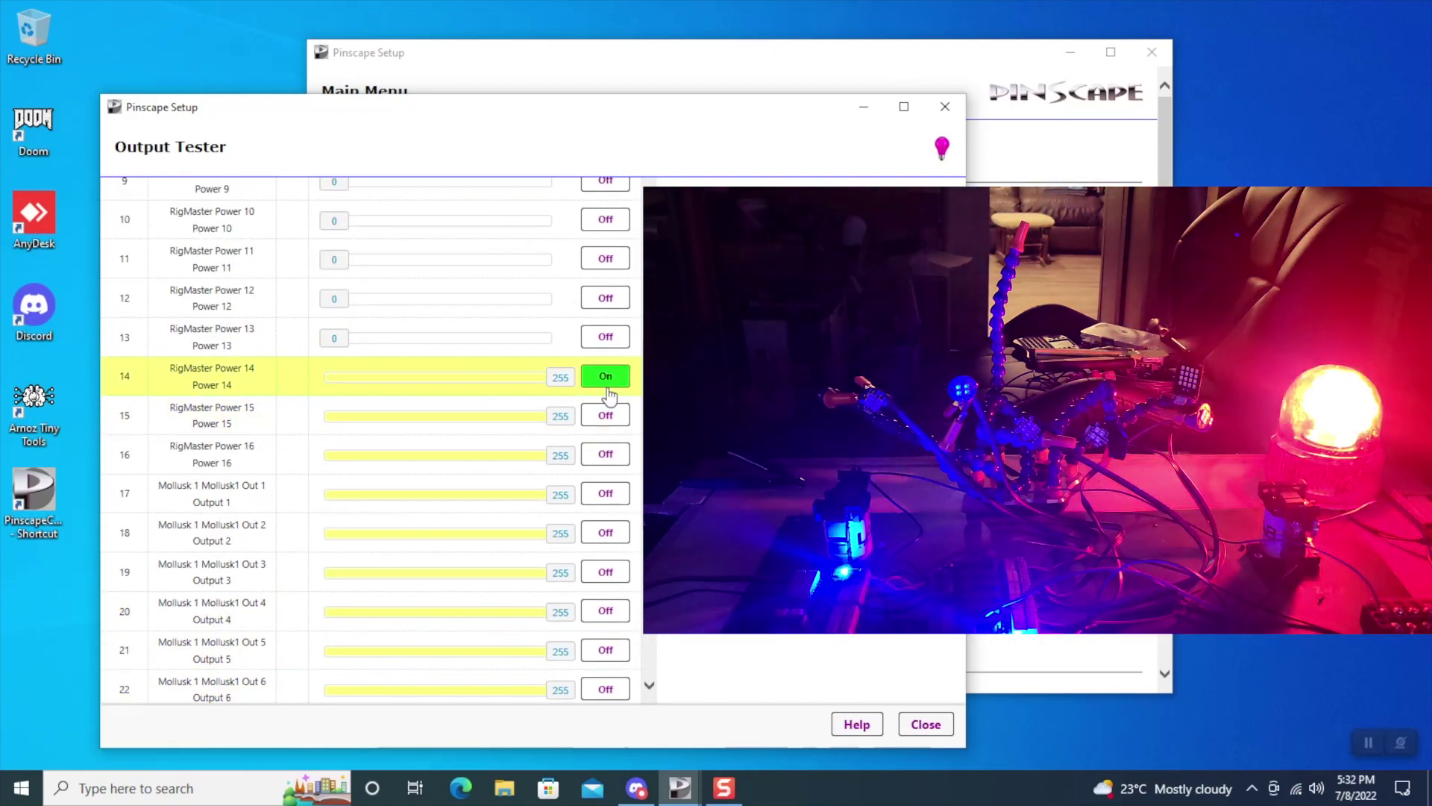
left_click(605, 376)
left_click(605, 493)
left_click(605, 532)
left_click(605, 533)
left_click(605, 611)
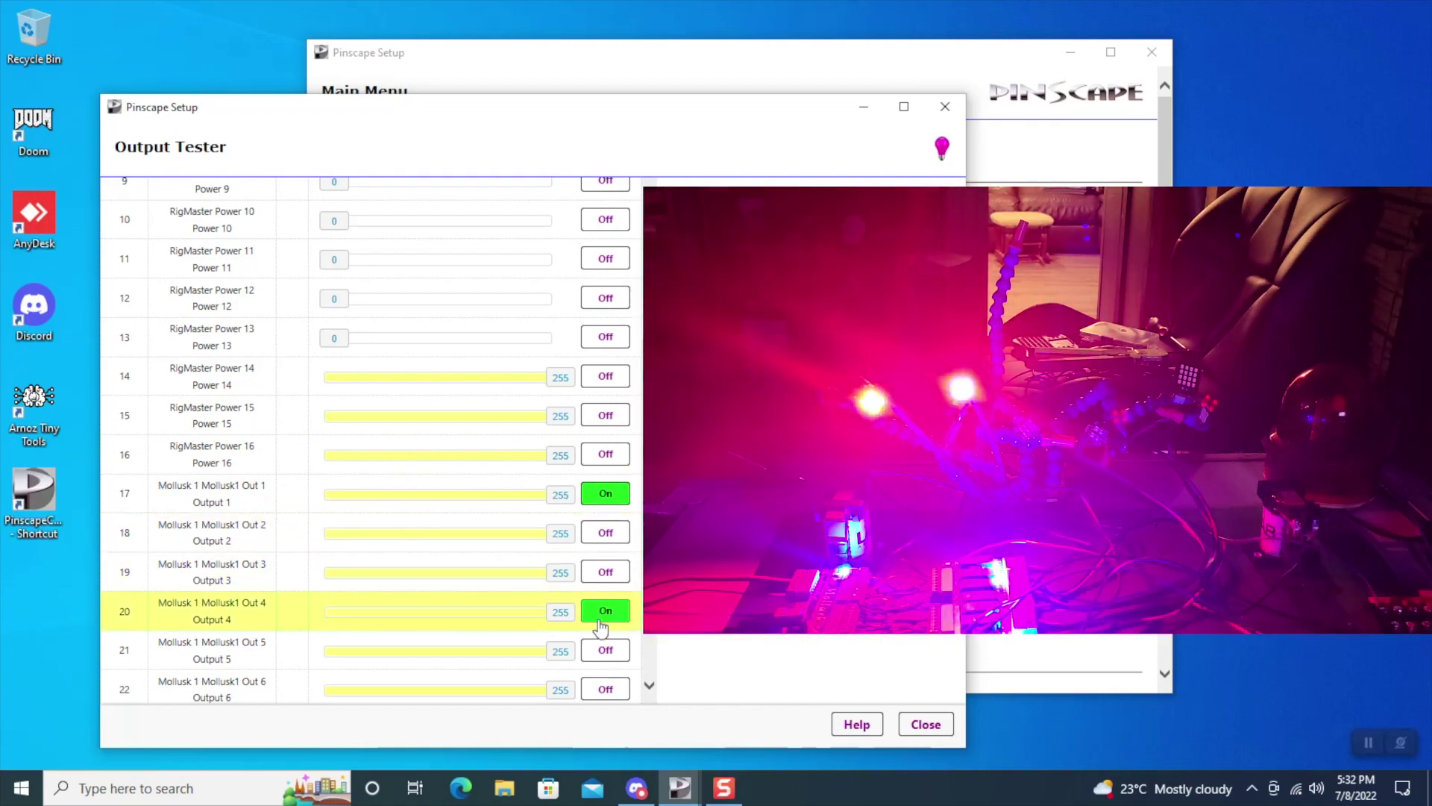
scroll(605, 649, "down", 1)
left_click(605, 649)
scroll(605, 649, "down", 1)
scroll(605, 651, "down", 1)
left_click(605, 604)
scroll(605, 604, "down", 1)
left_click(606, 569)
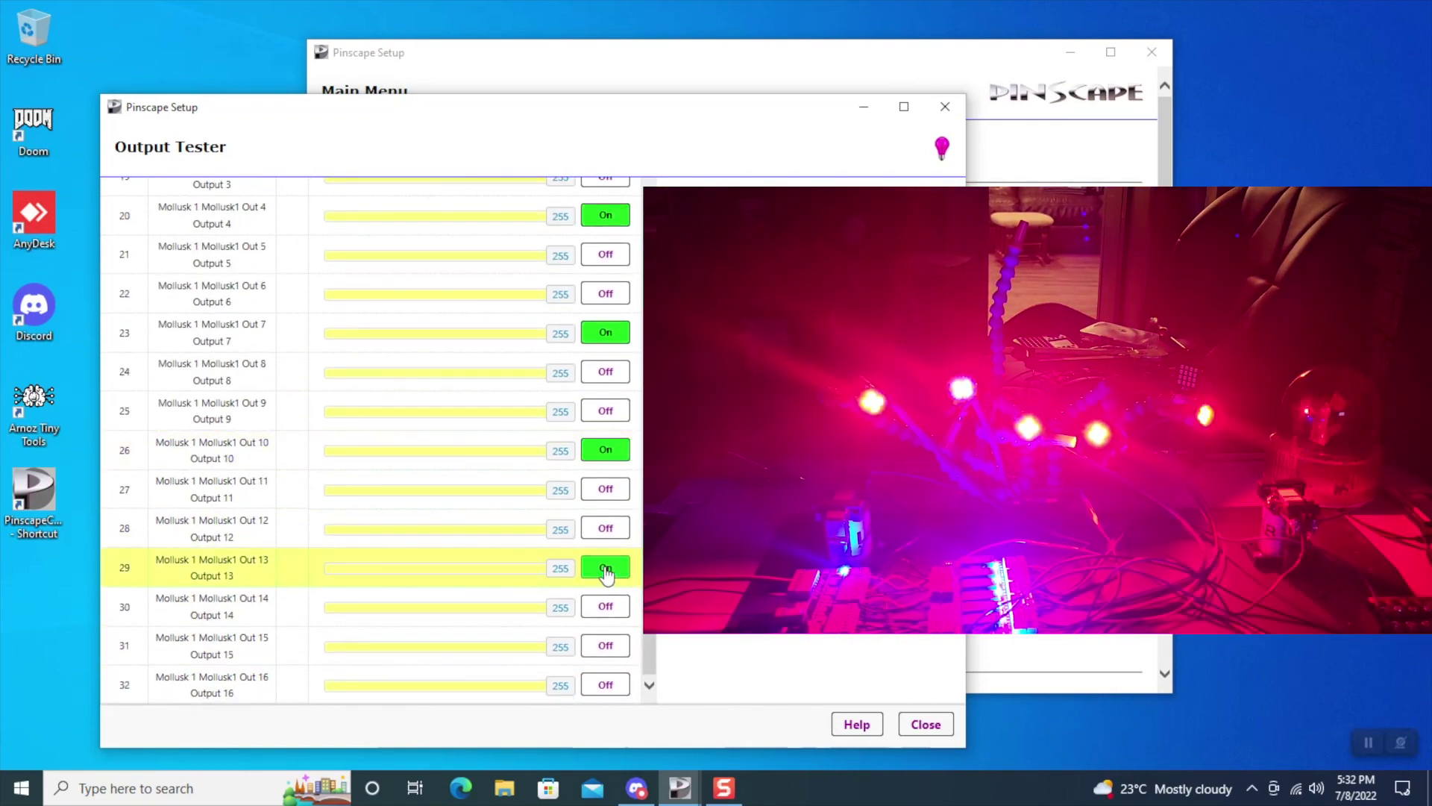
left_click(605, 488)
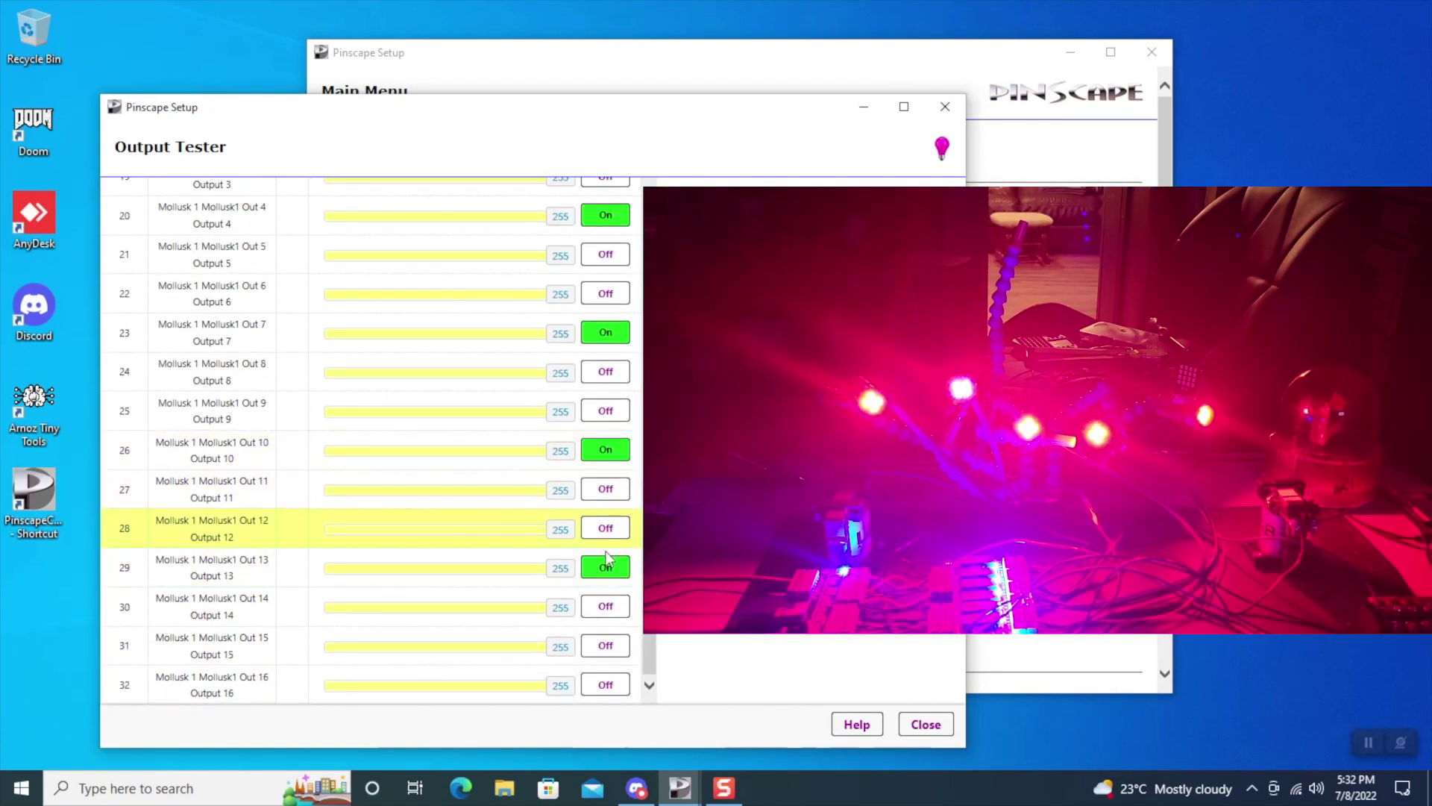
left_click(608, 455)
left_click(607, 488)
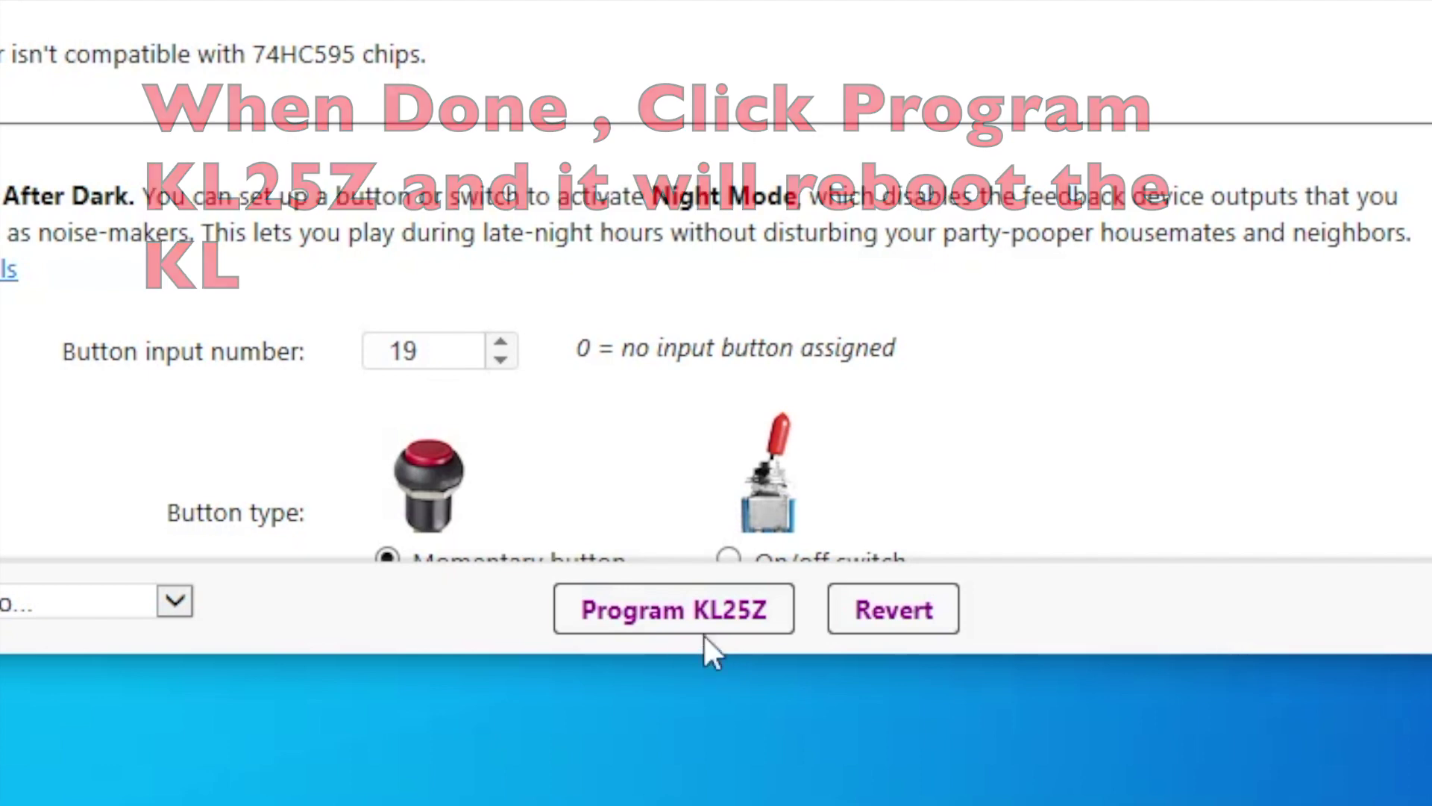
Program the KL25Z with the new settings, confirming the overwrite of the old configuration
left_click(684, 623)
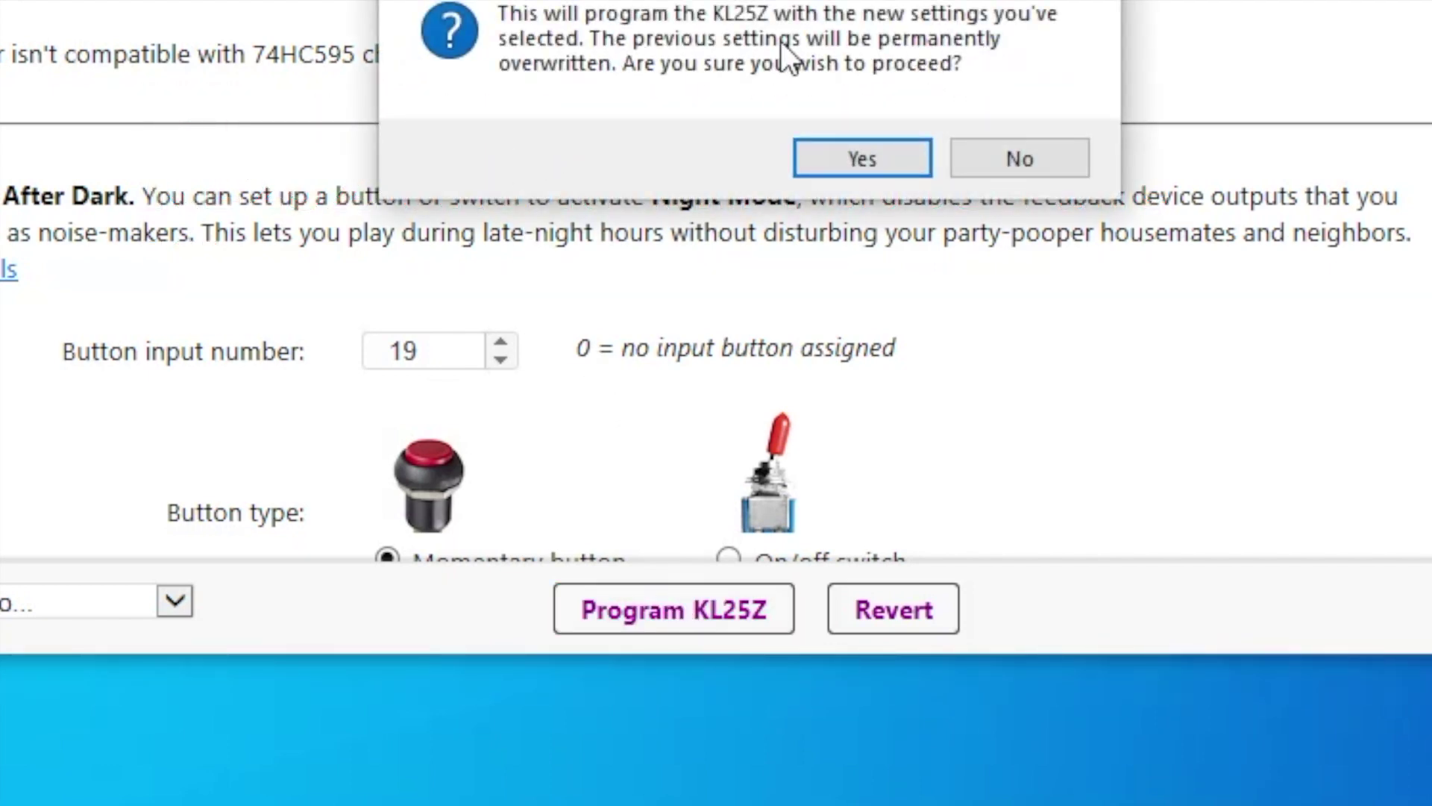
left_click(831, 174)
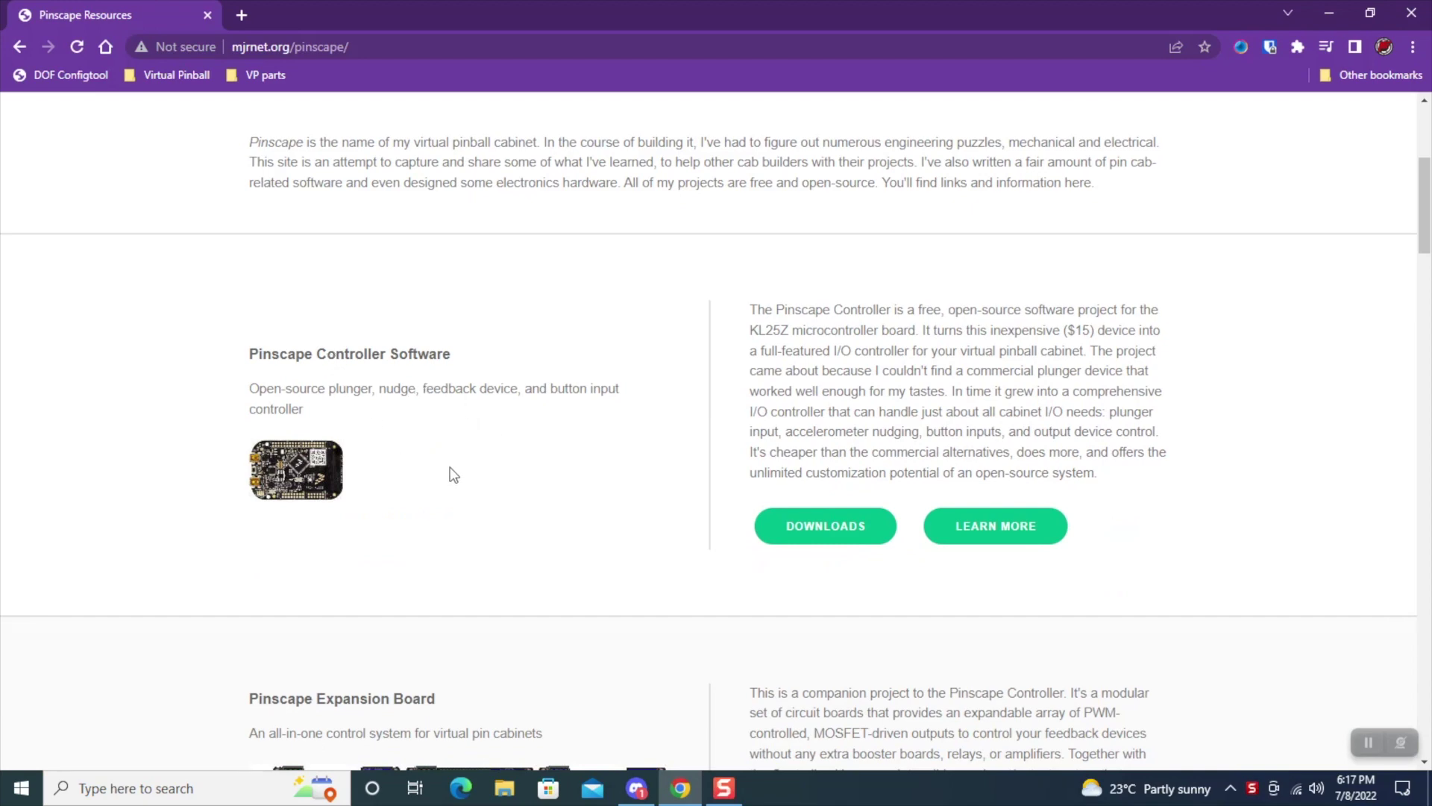
Go to the DOF R3++ & LEDWIZ.DLL Updates details page
scroll(451, 472, "down", 15)
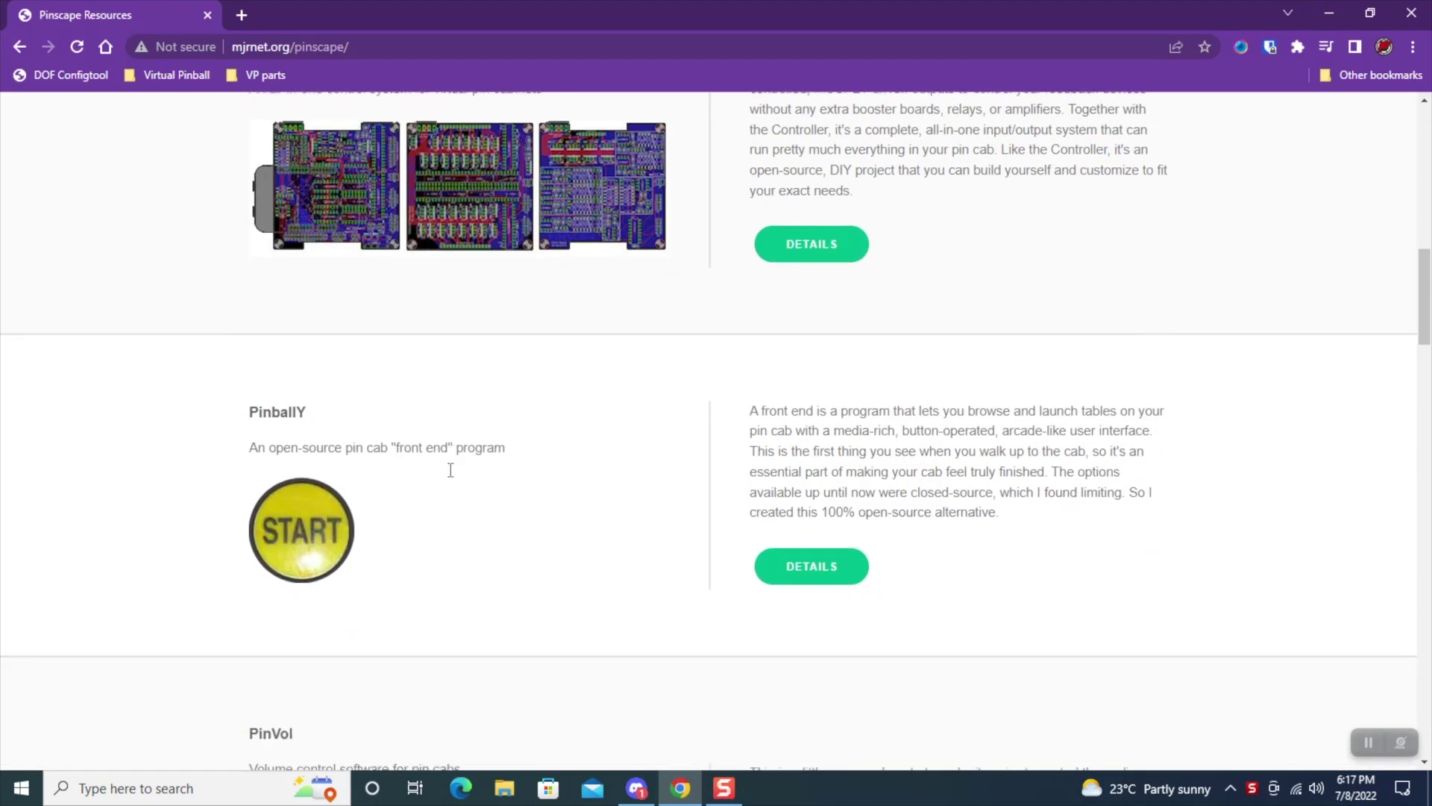
scroll(451, 470, "down", 19)
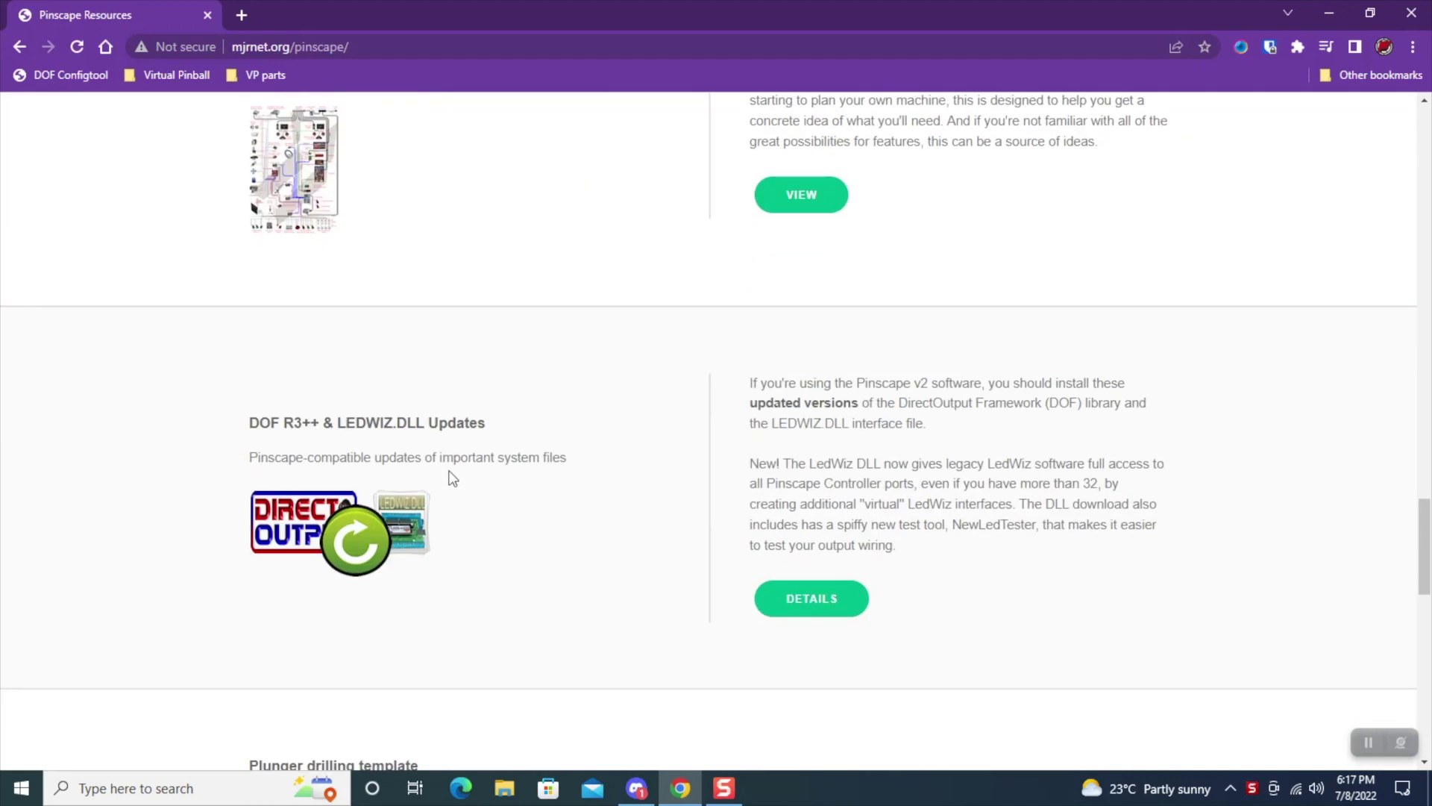
scroll(452, 477, "down", 2)
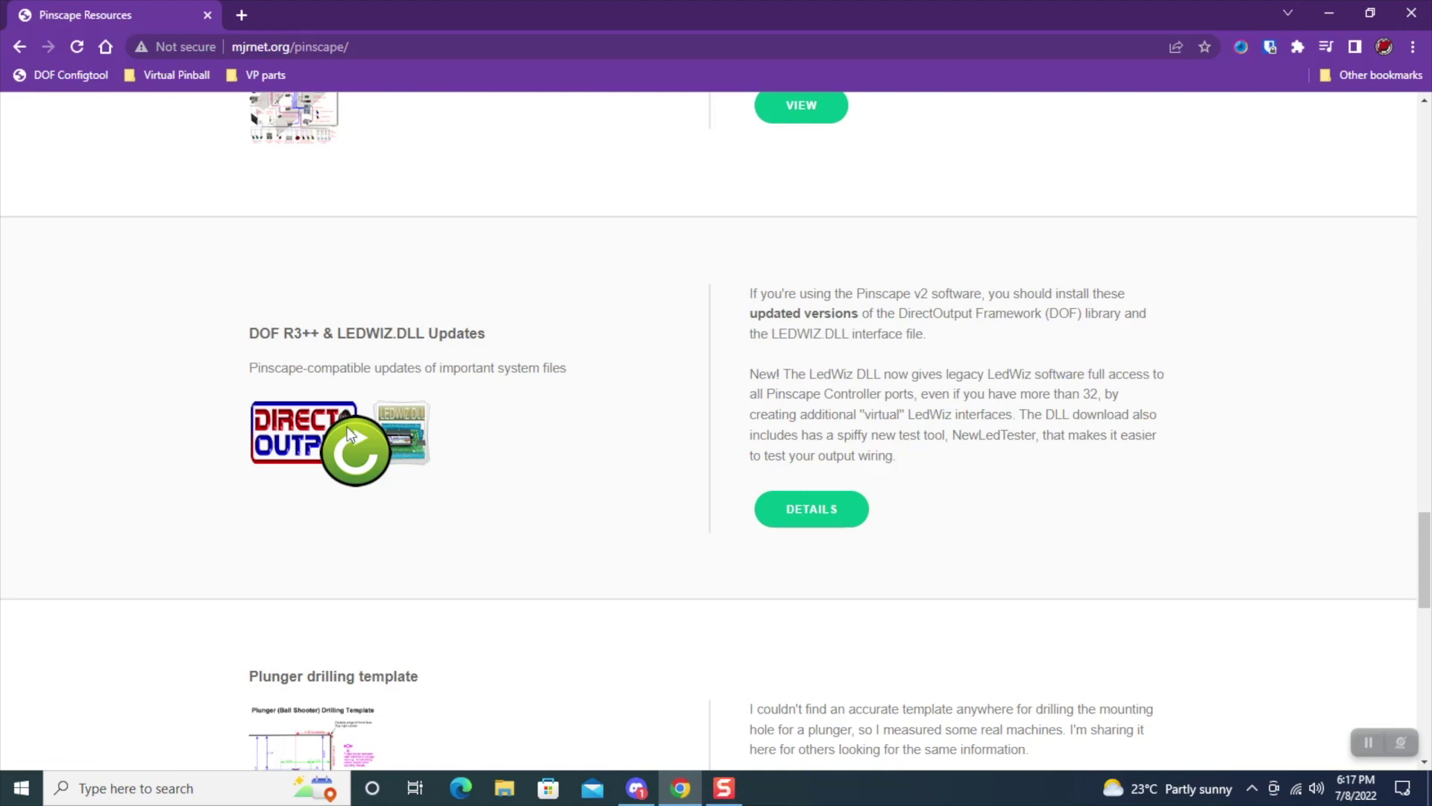
left_click(795, 507)
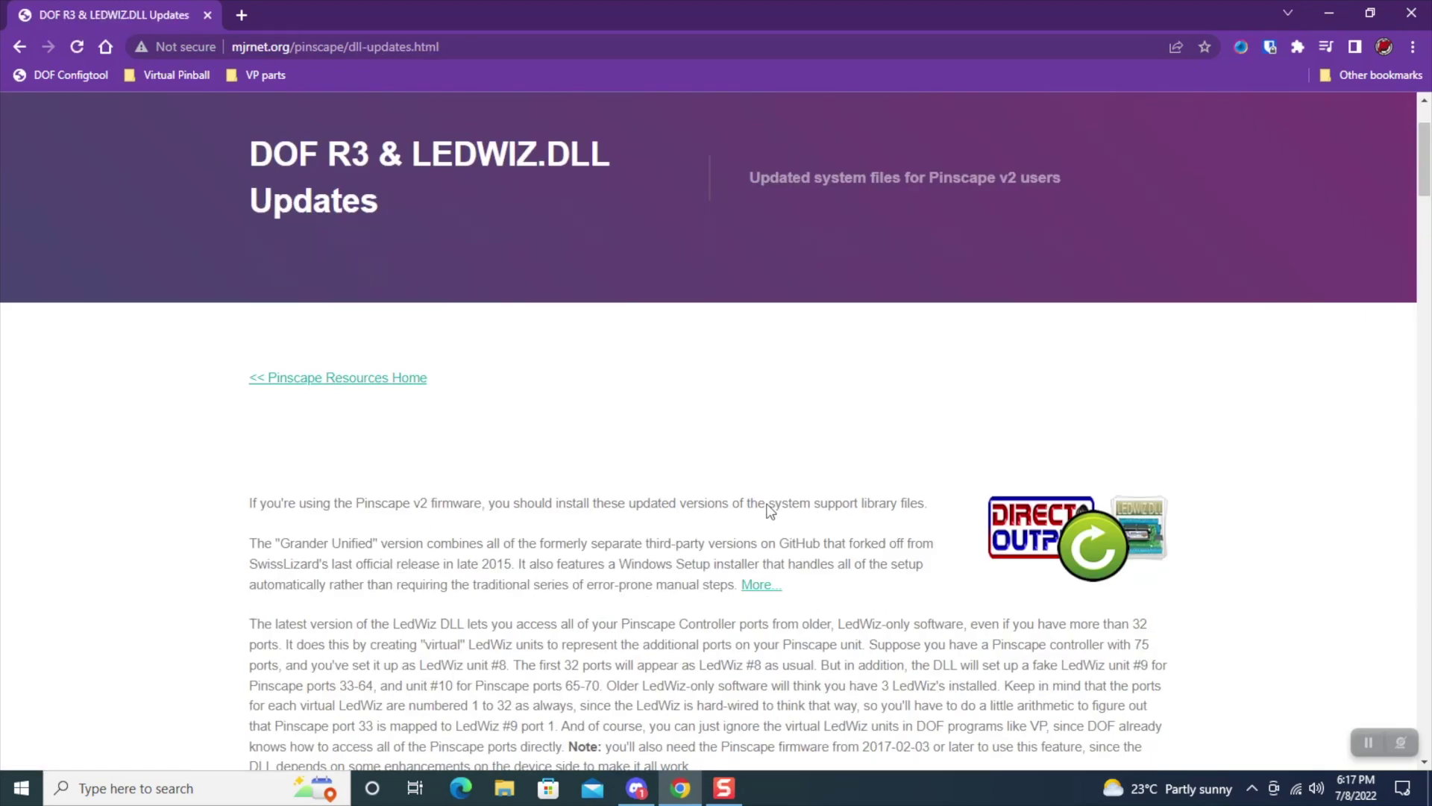
Download the DirectOutput Windows Setup (MSI) installer
scroll(768, 505, "down", 3)
scroll(768, 505, "down", 5)
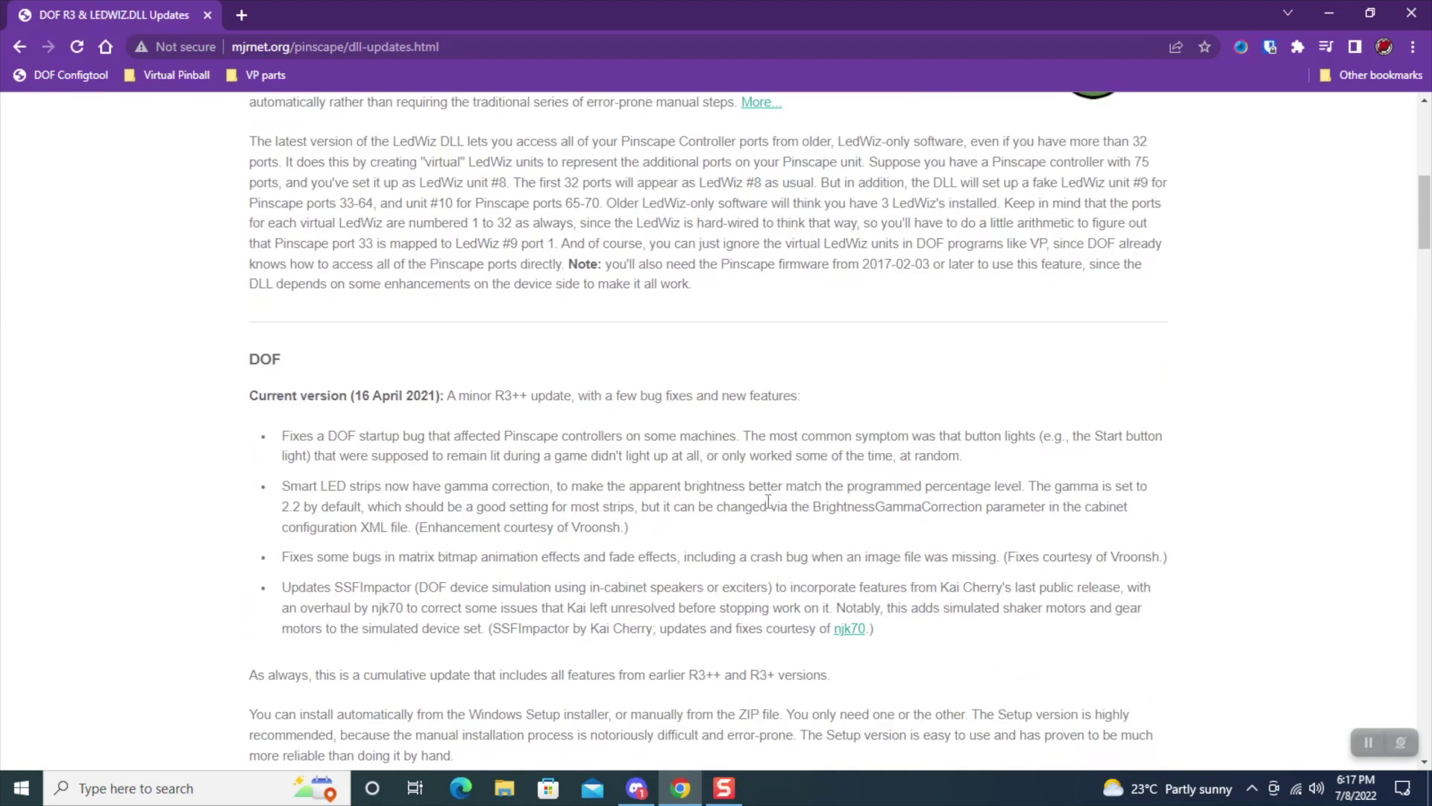
scroll(768, 505, "down", 4)
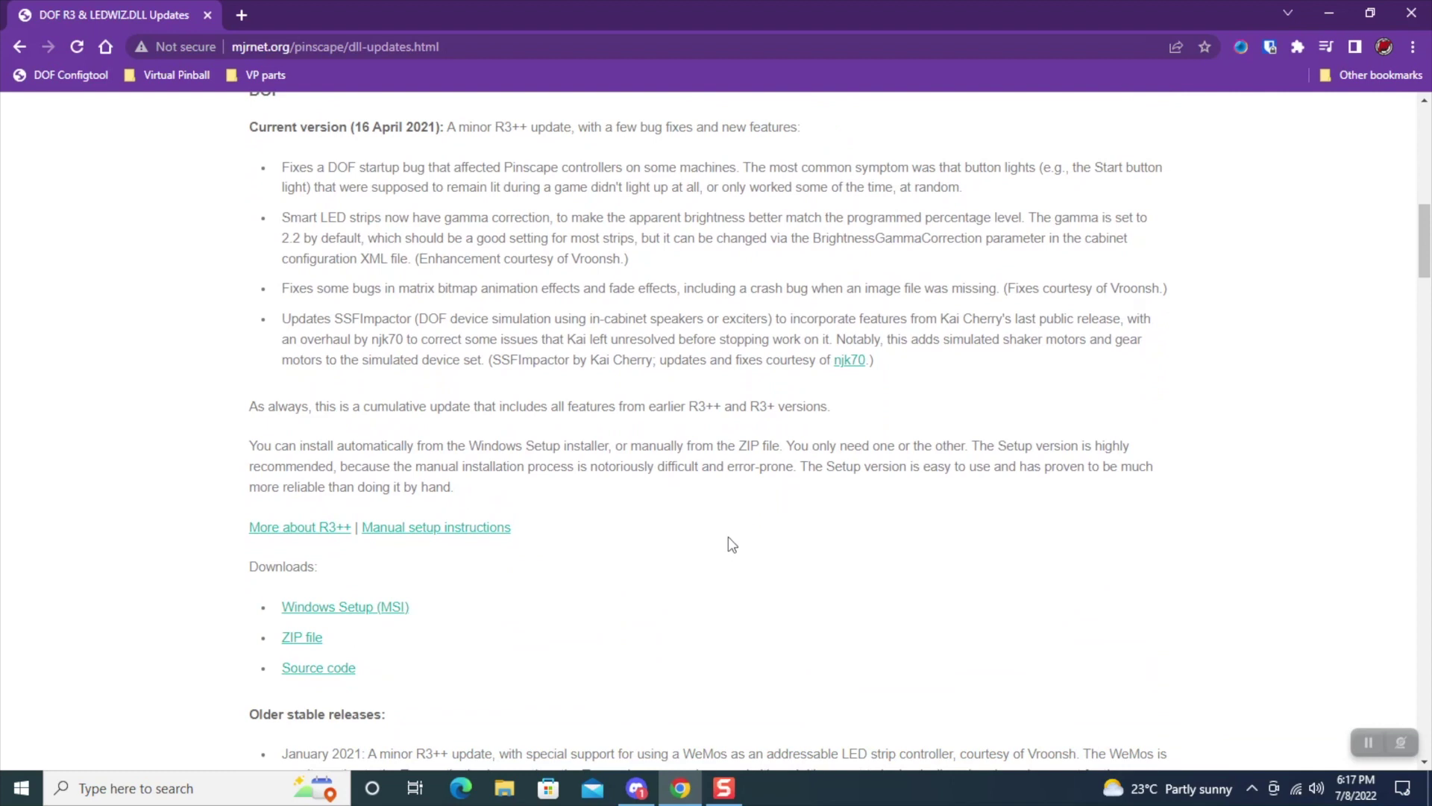
left_click(353, 612)
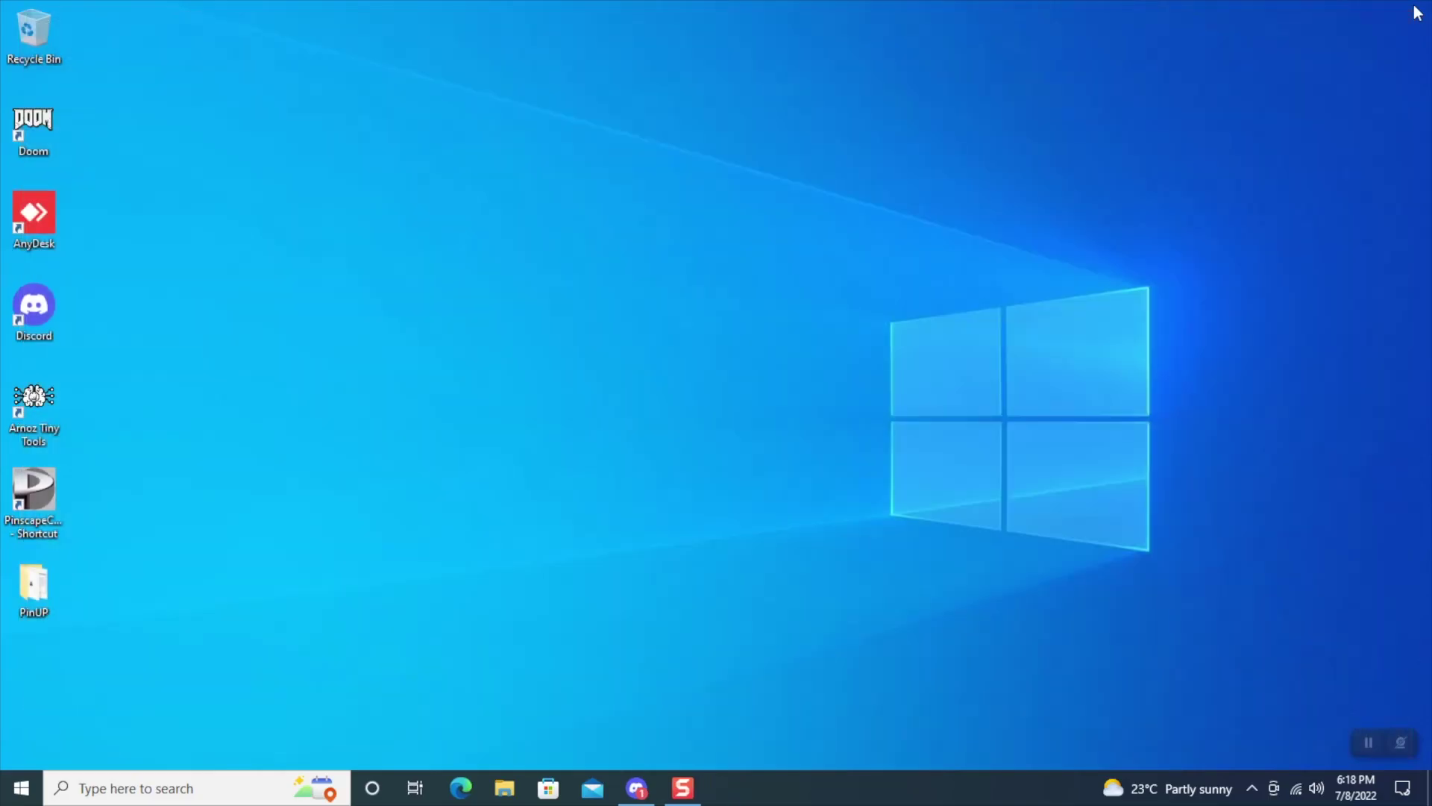
Complete the DirectOutput Setup wizard using the default C:\DirectOutput\ folder, then finish
left_click(801, 533)
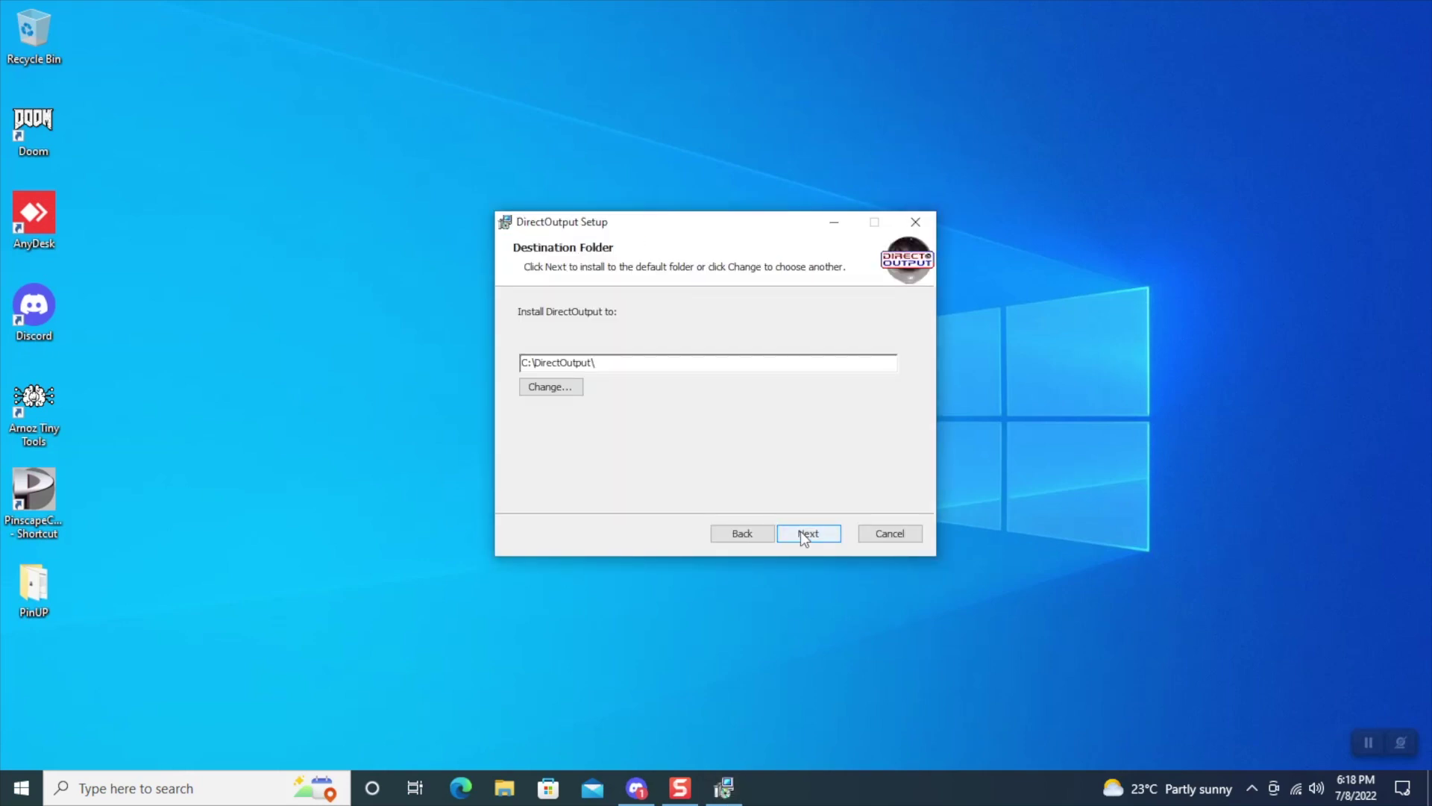
left_click(800, 531)
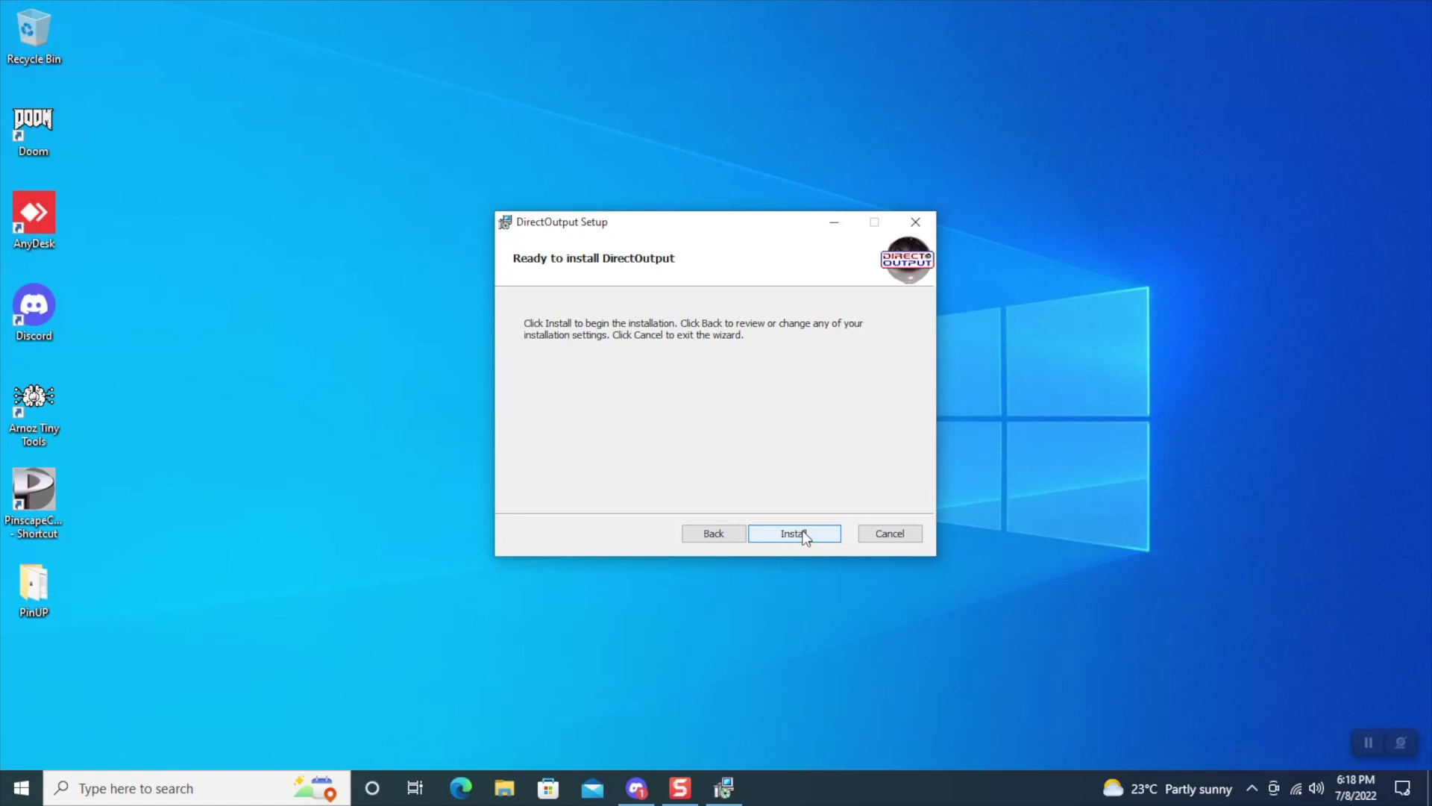
left_click(801, 530)
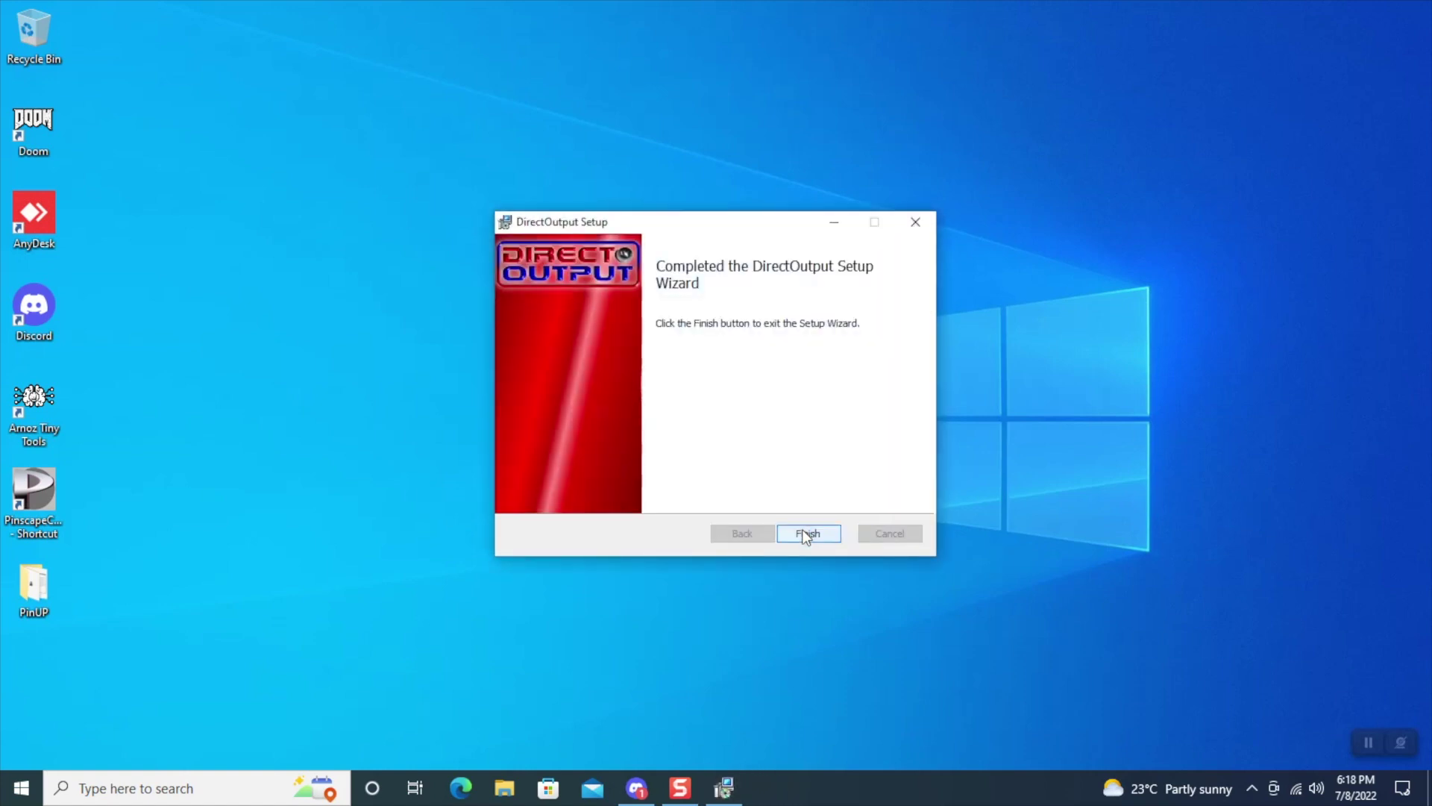
left_click(806, 534)
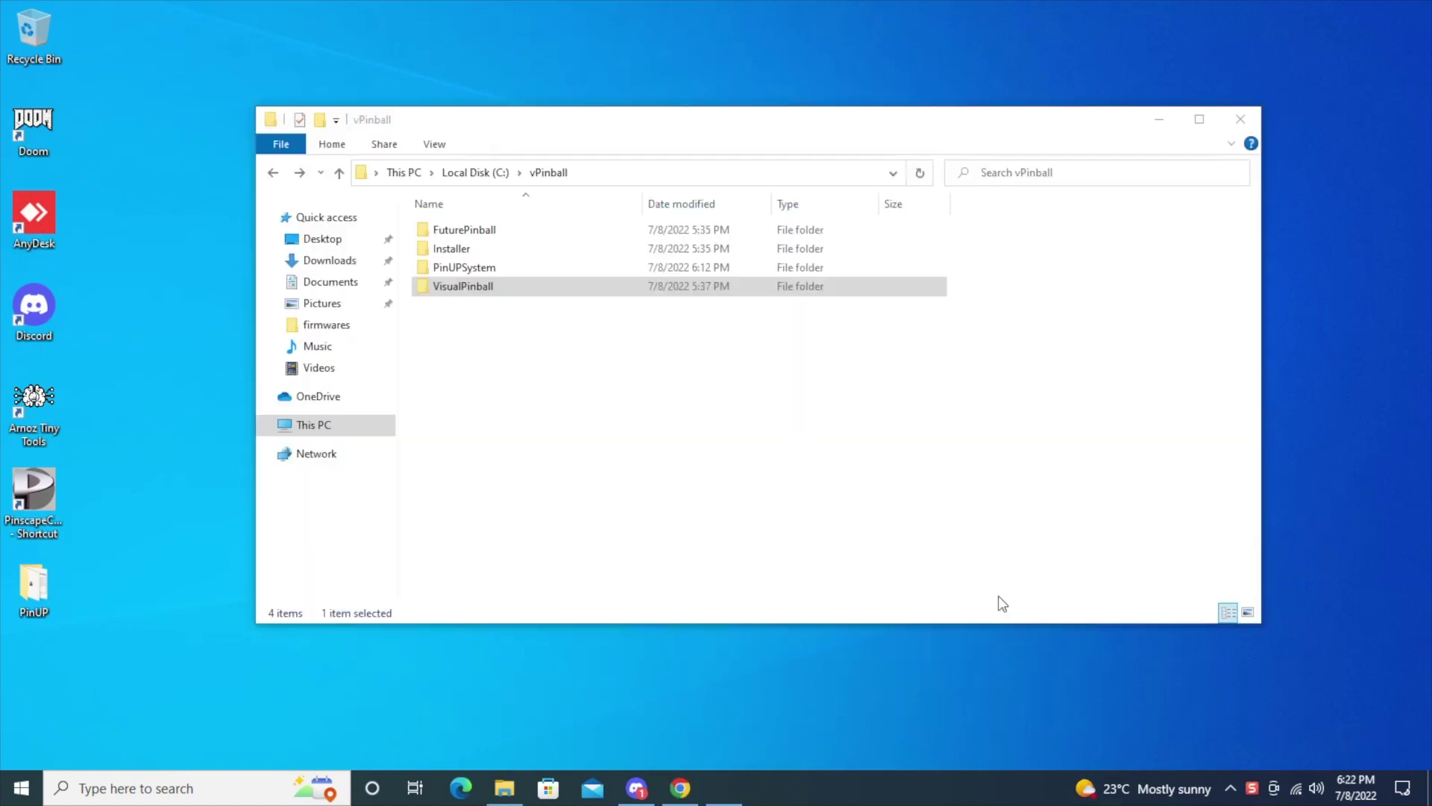
Create a new folder named 'plugins' inside C:\vPinball\VisualPinball
double_click(456, 289)
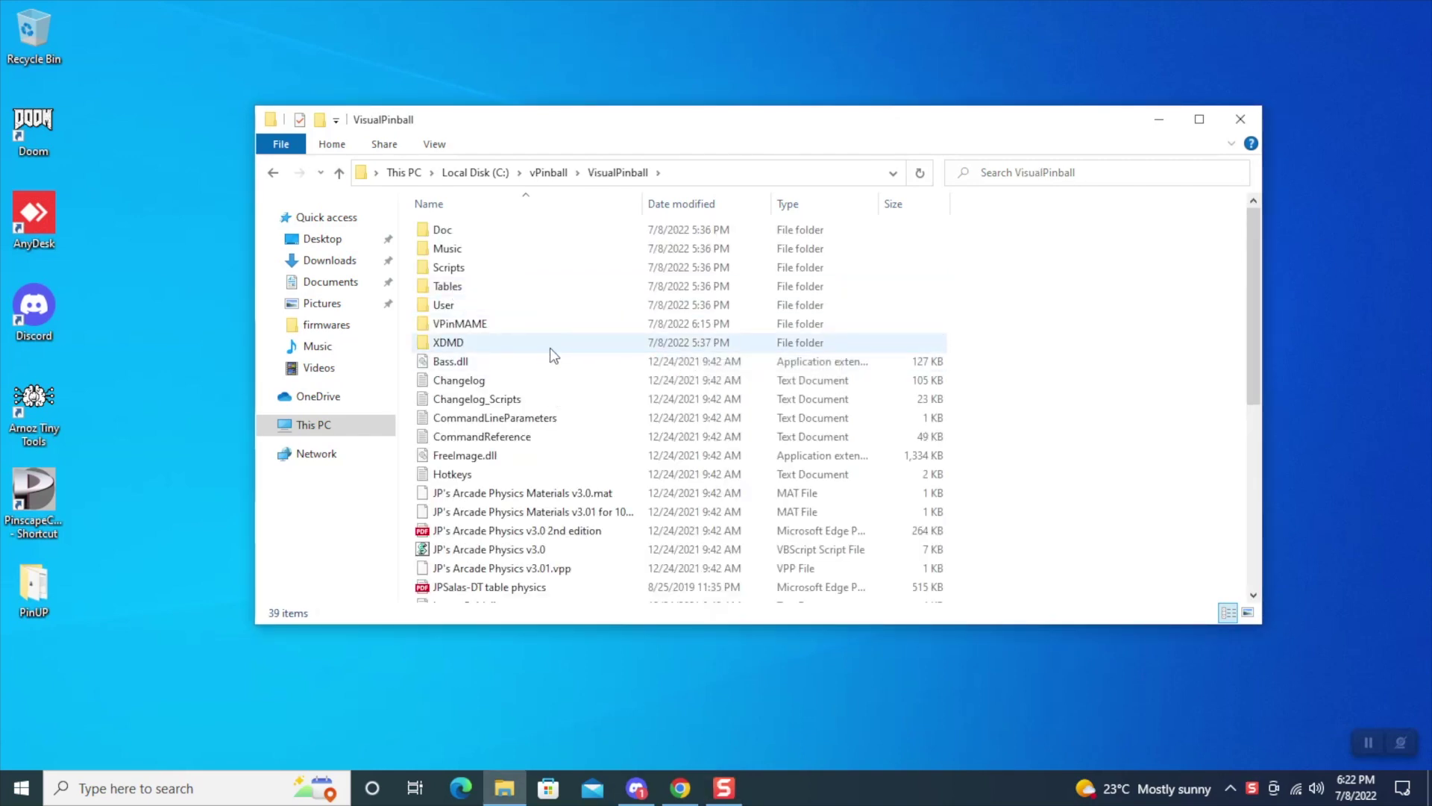
right_click(587, 362)
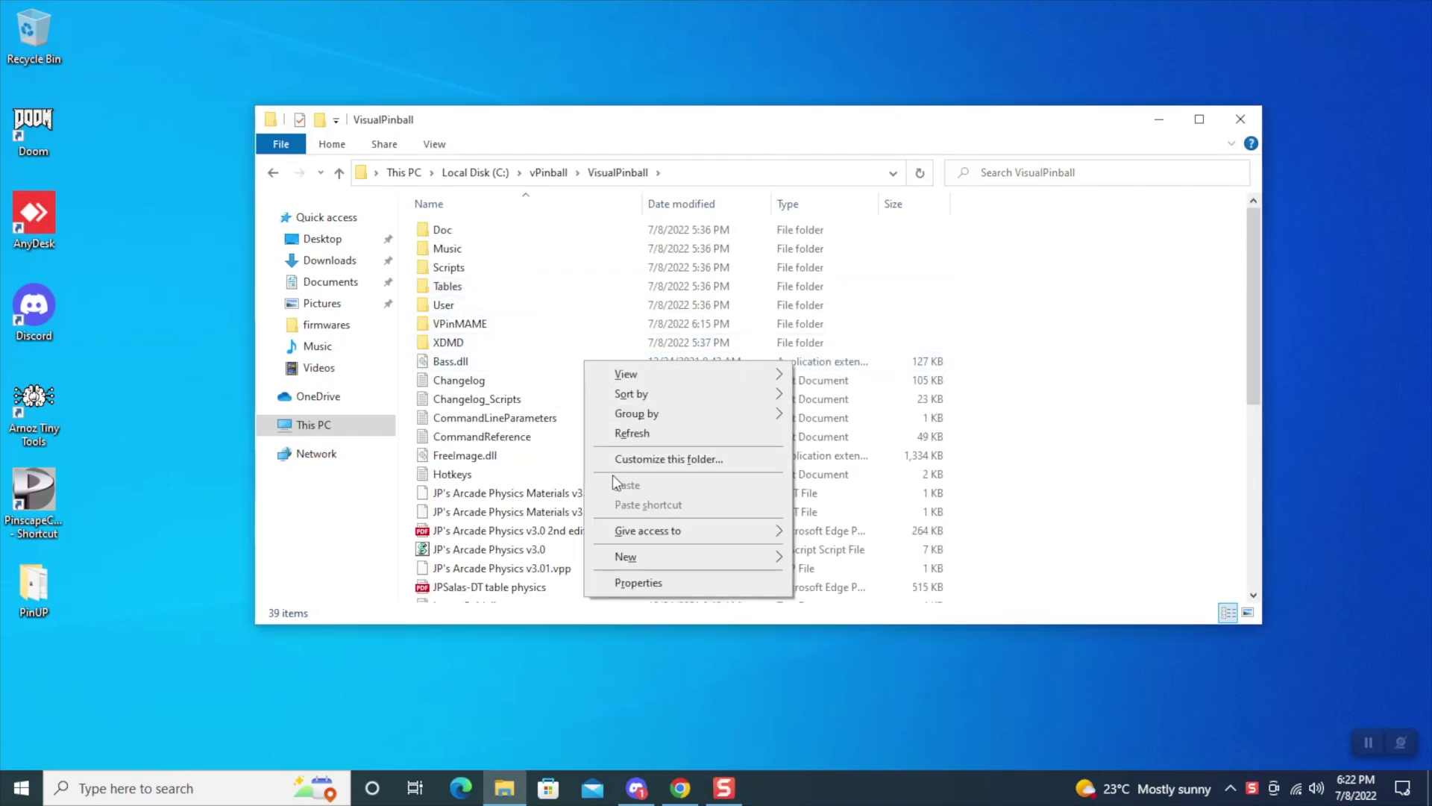
mouse_move(620, 560)
left_click(834, 559)
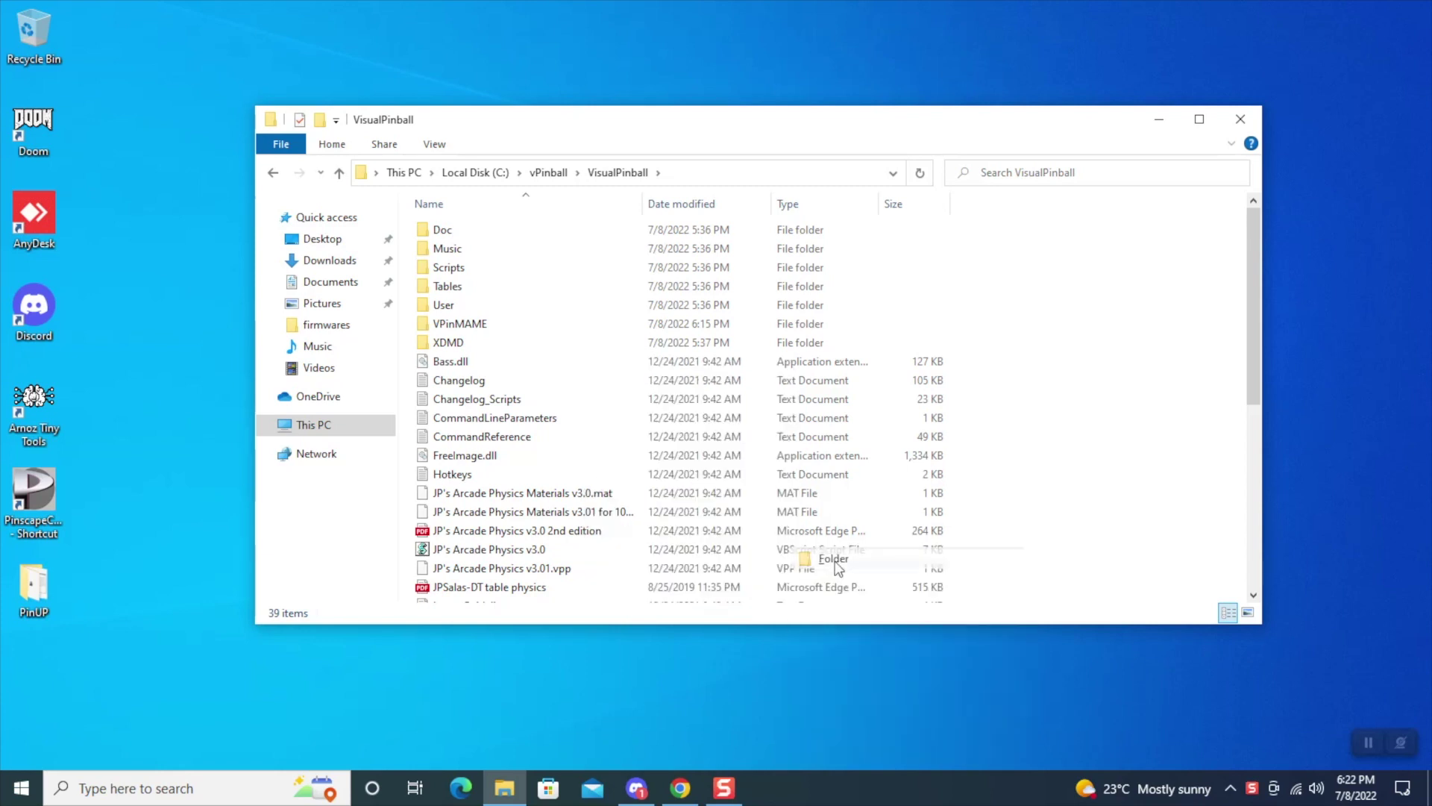
type("plugins")
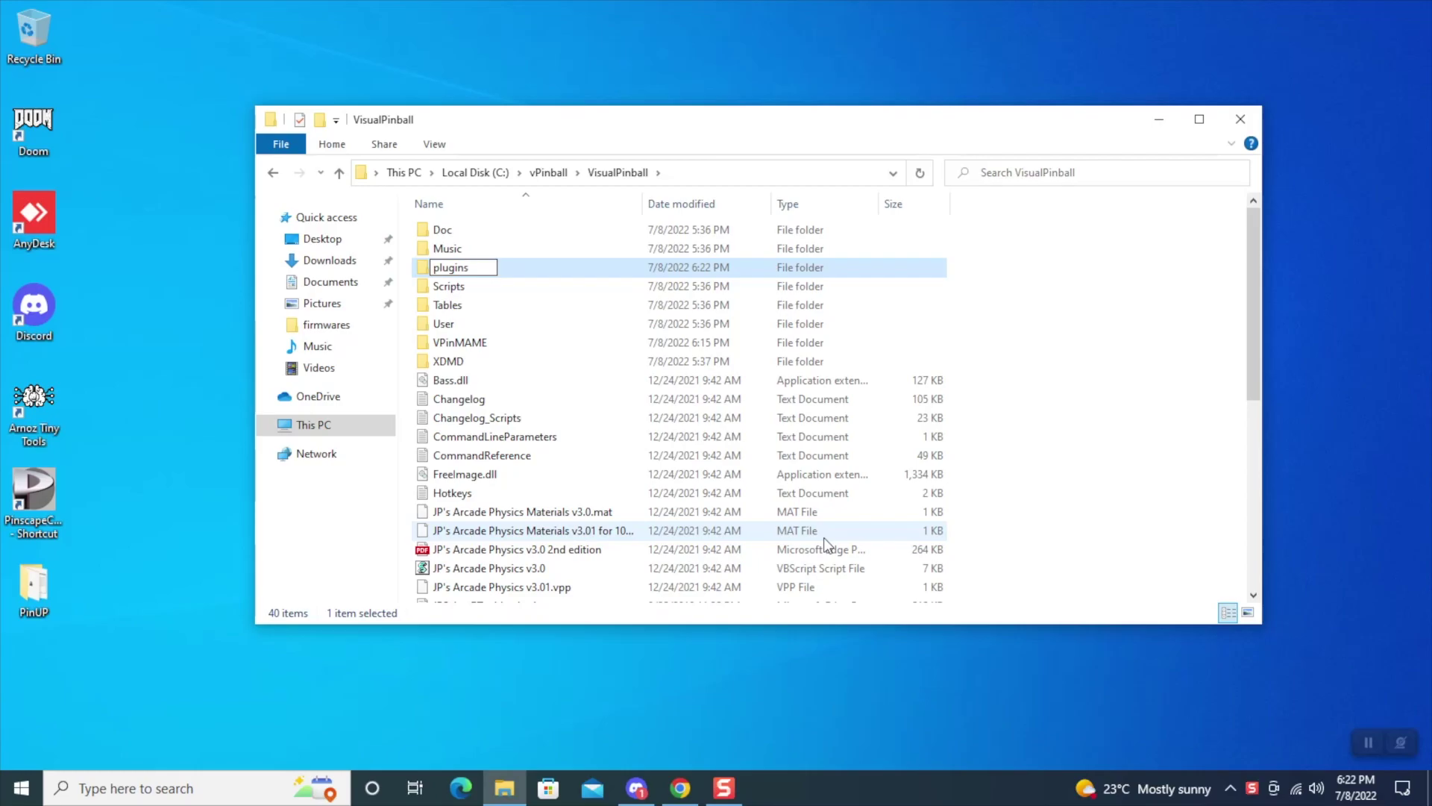
key("Return")
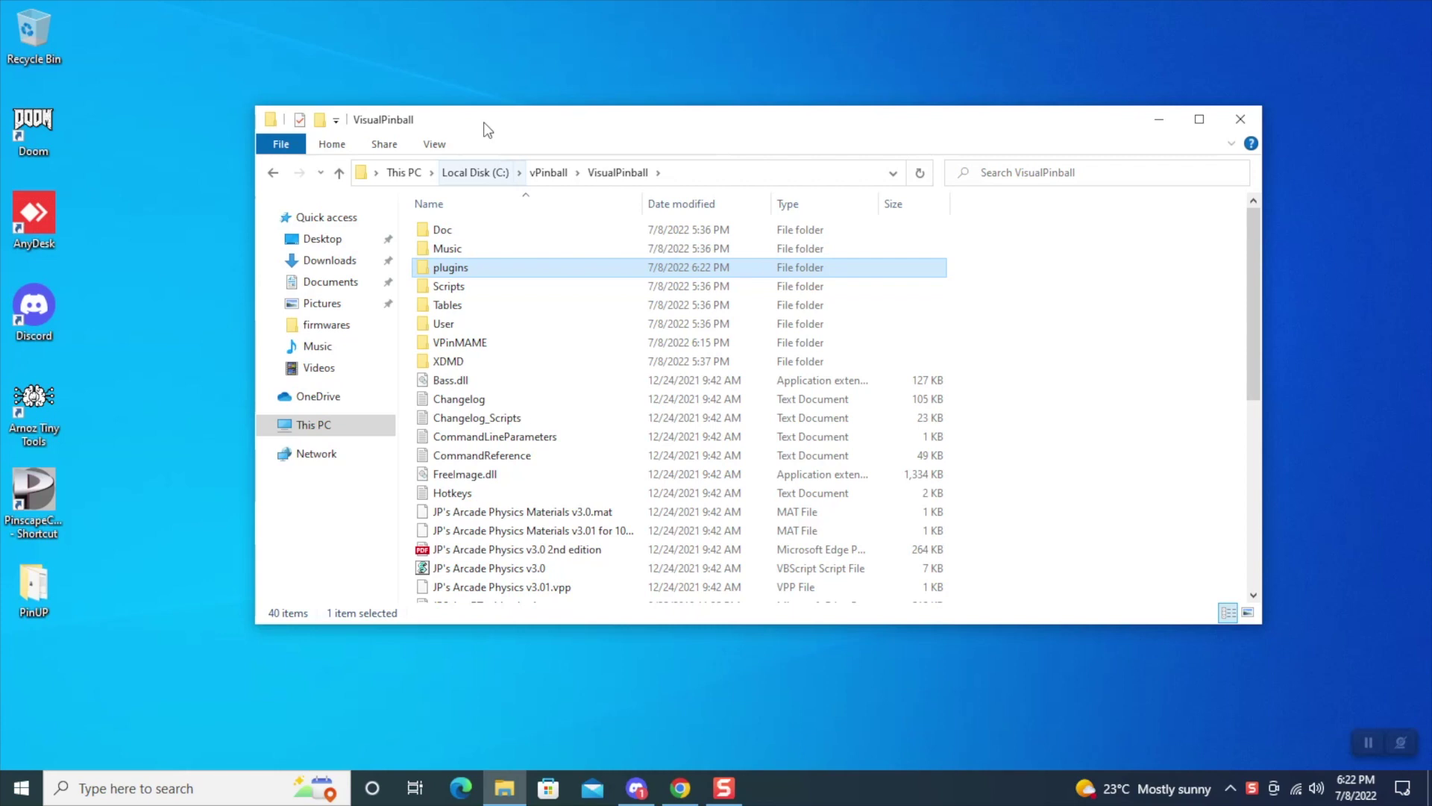
left_click_drag(485, 128, 1136, 126)
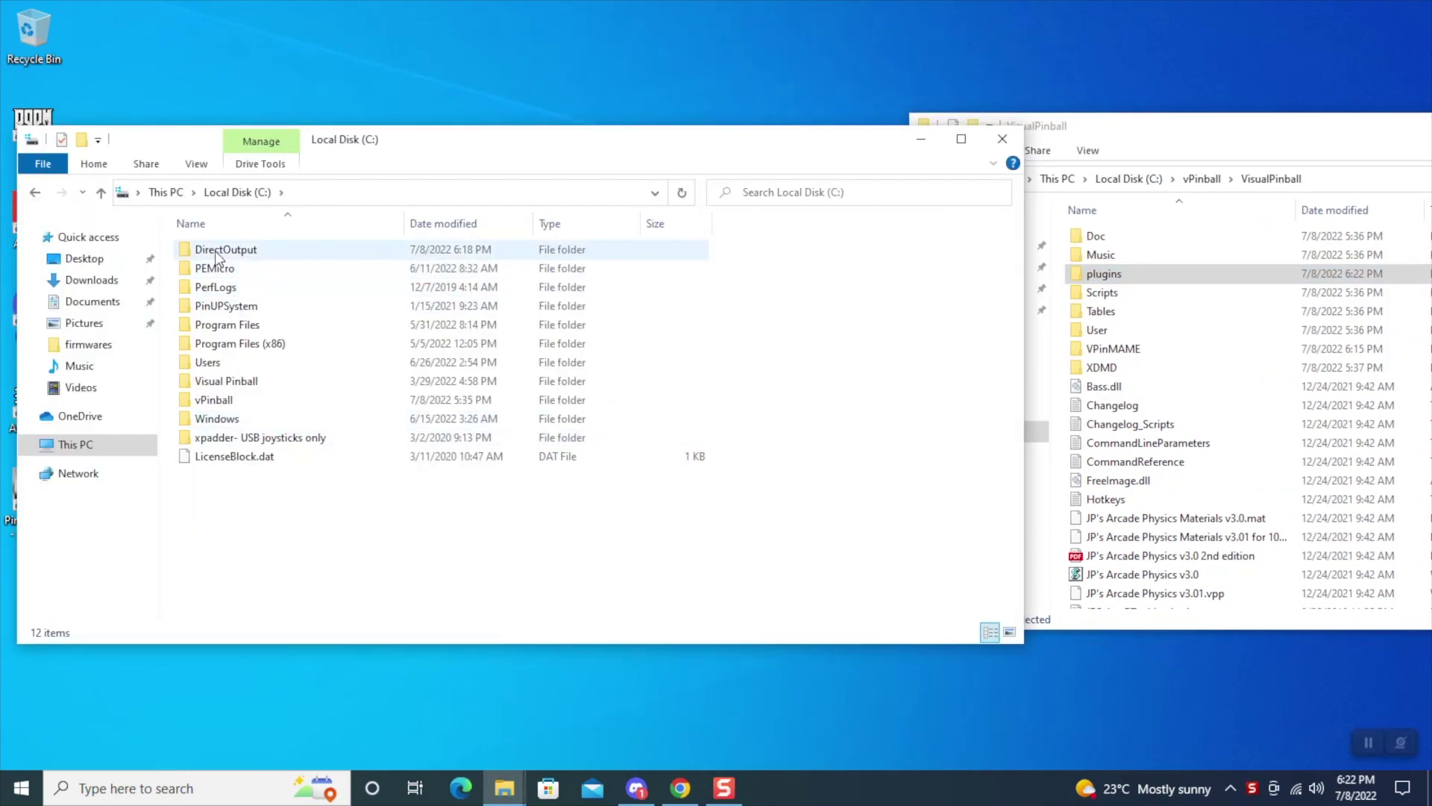
Put a shortcut to C:\DirectOutput into the plugins folder, then close the plugins window
left_click(217, 254)
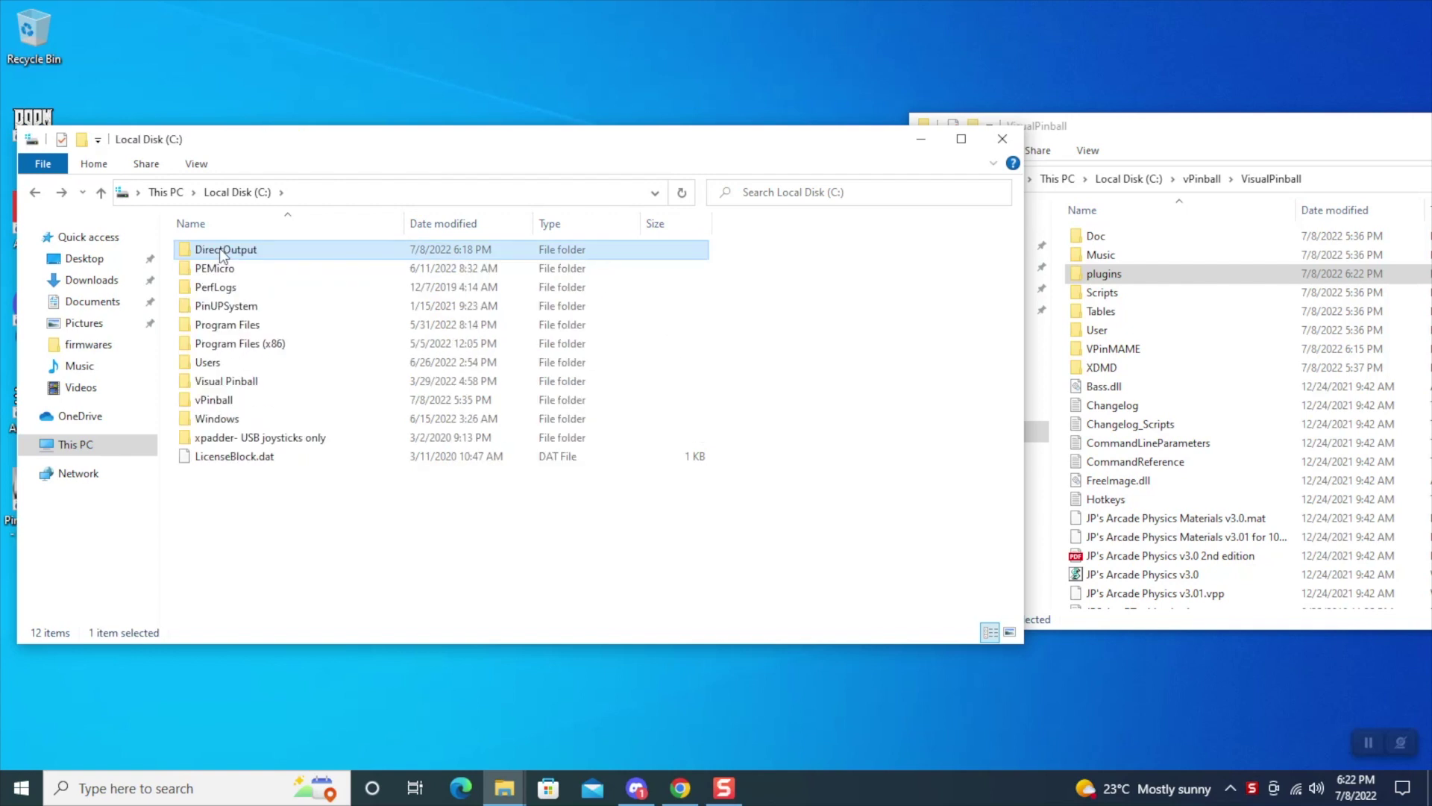
right_click(221, 256)
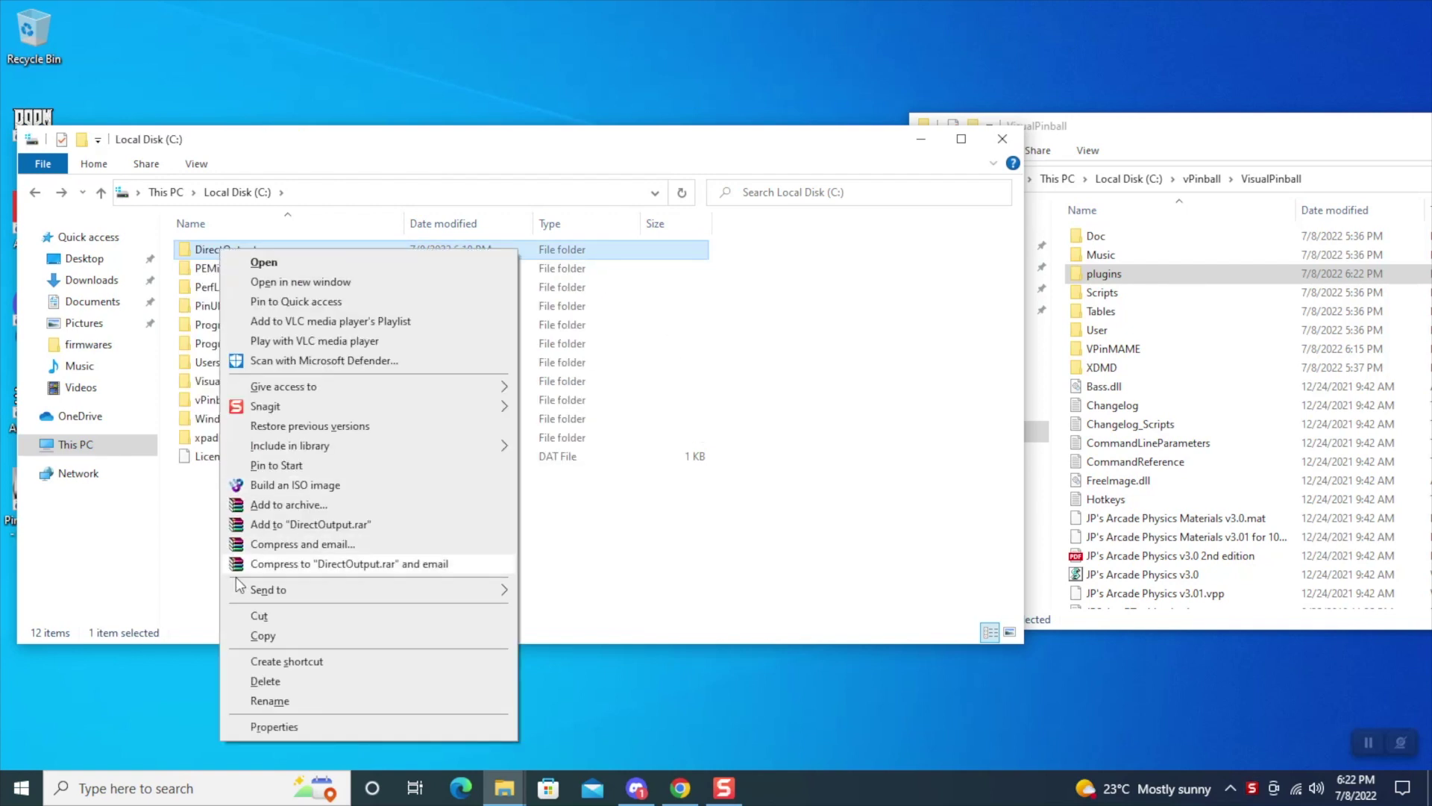
left_click(262, 636)
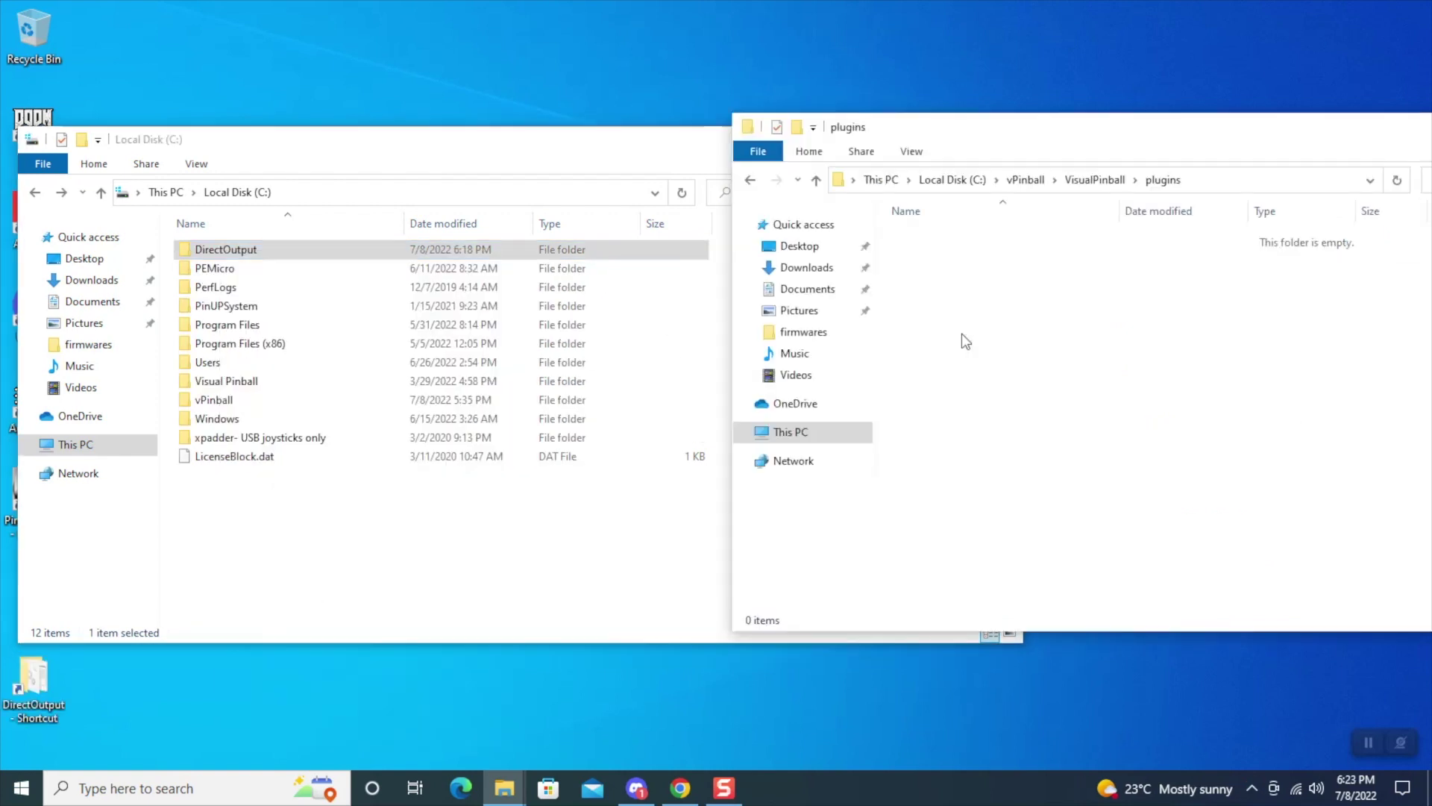
right_click(967, 349)
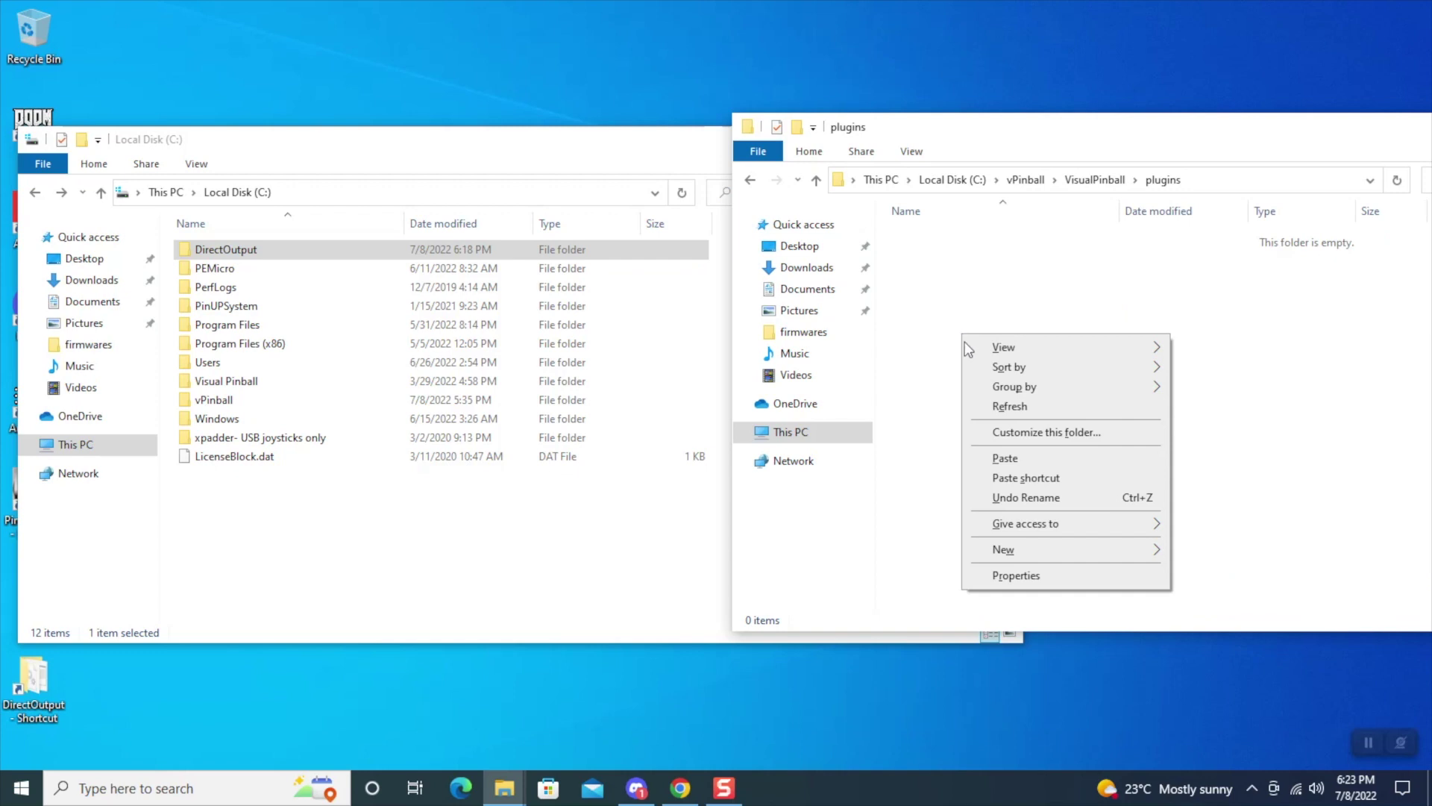
left_click(1007, 478)
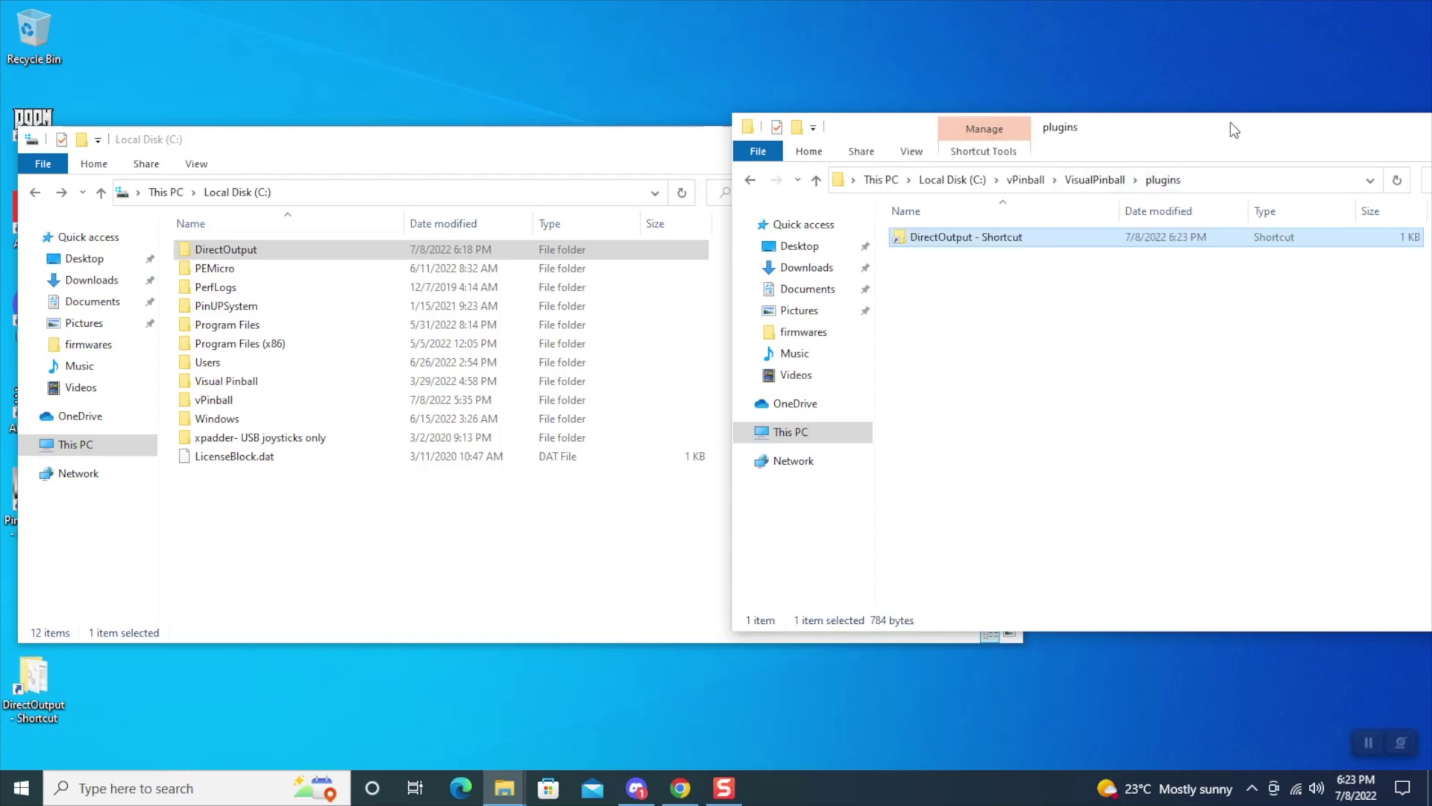
left_click_drag(1231, 128, 1168, 131)
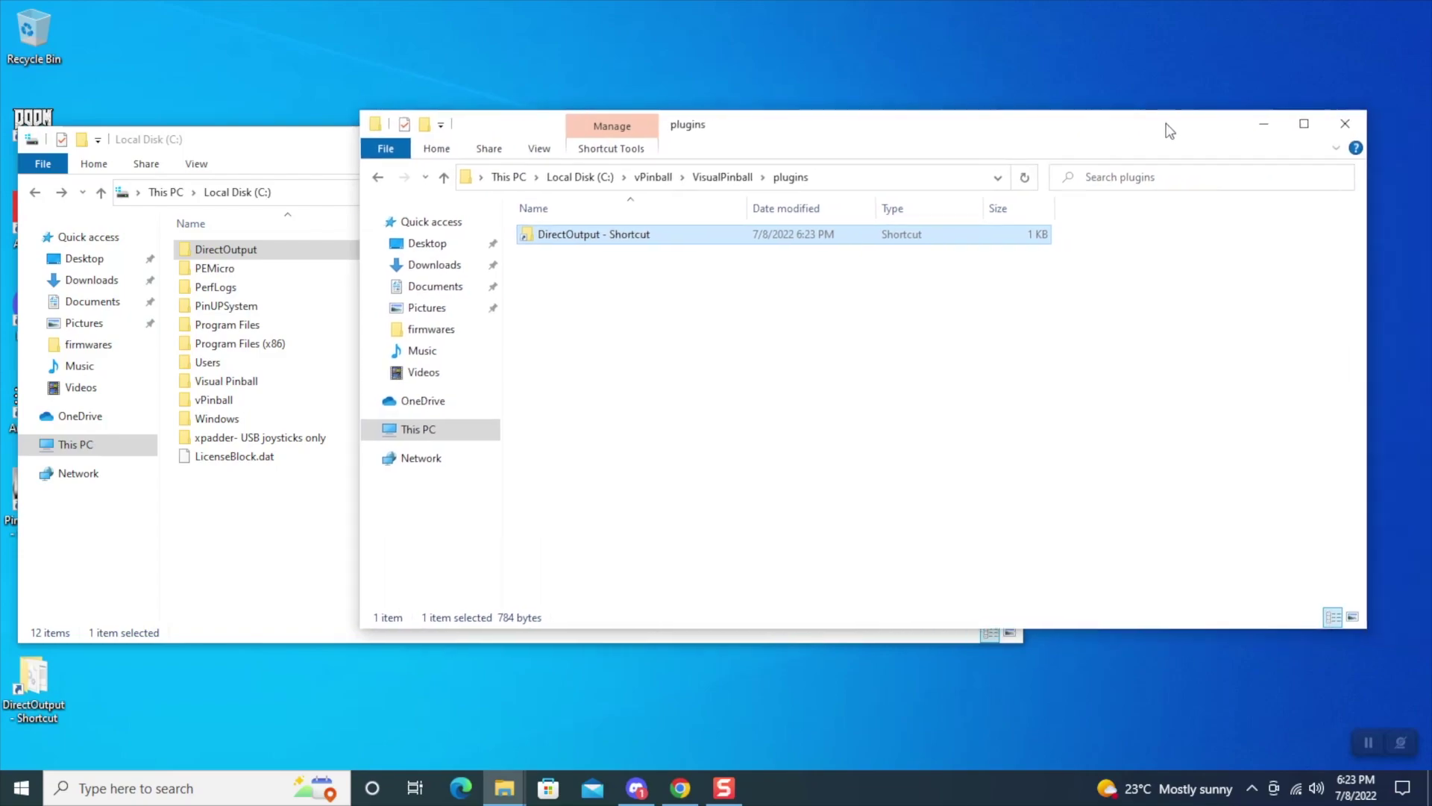
left_click(1340, 124)
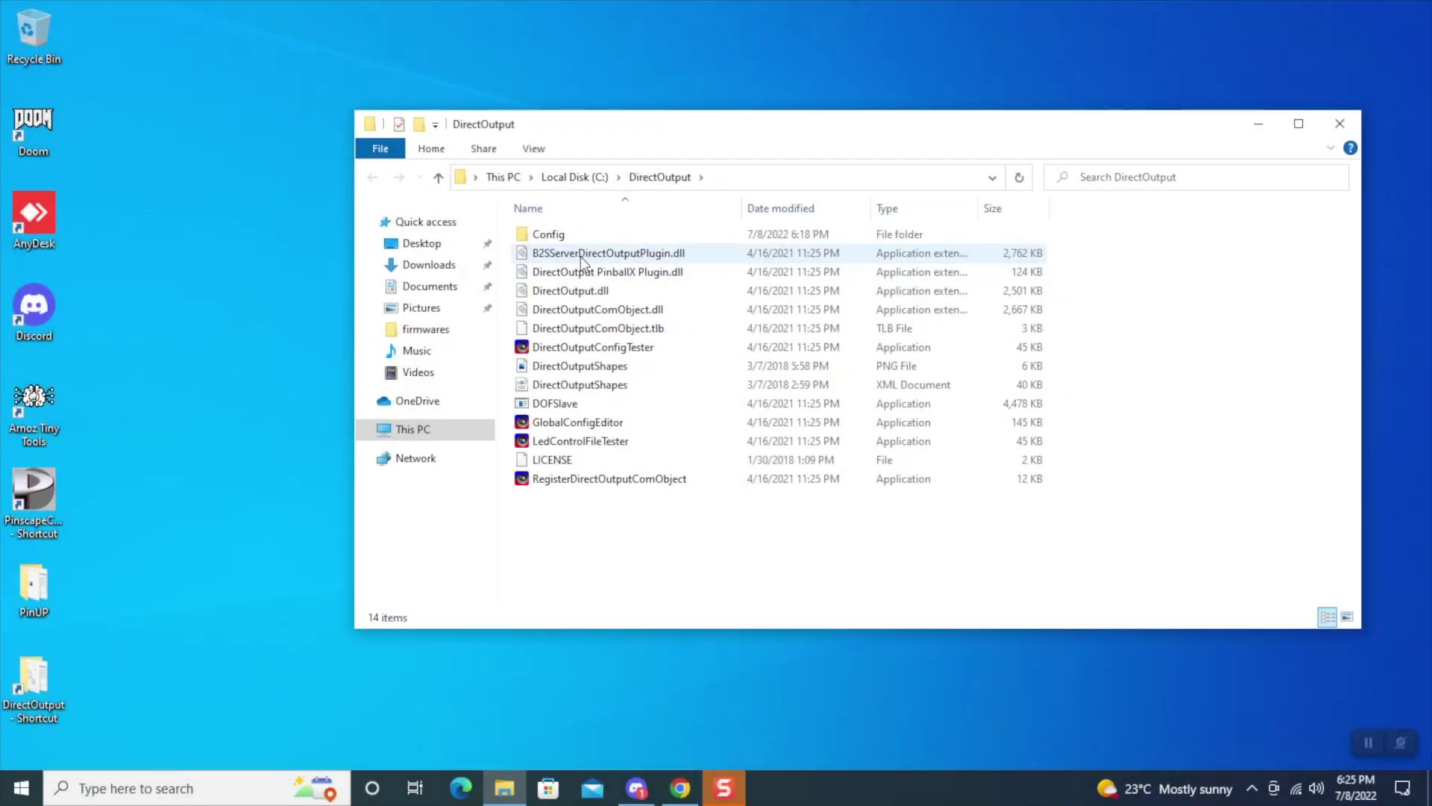
left_click(580, 256)
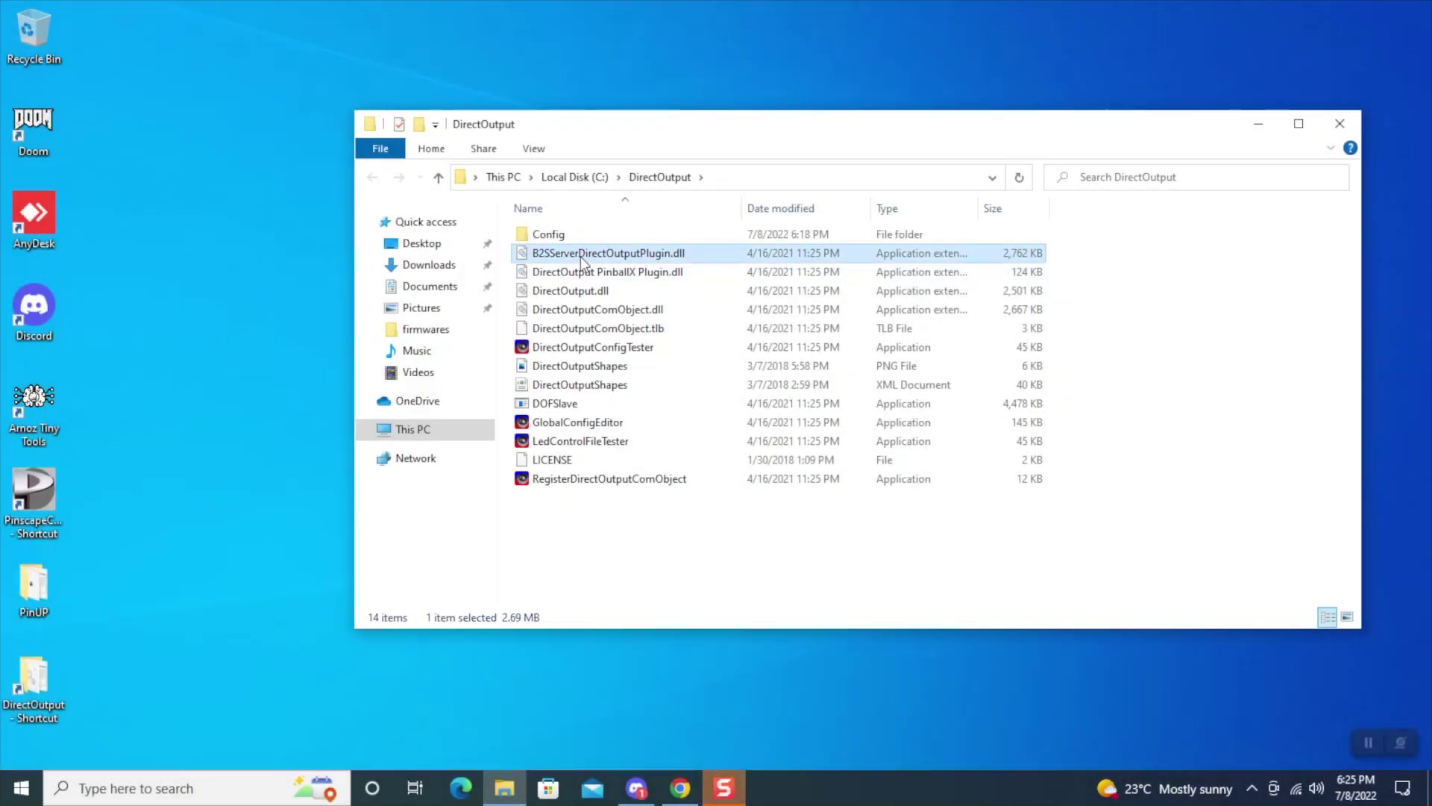
right_click(580, 256)
left_click(630, 610)
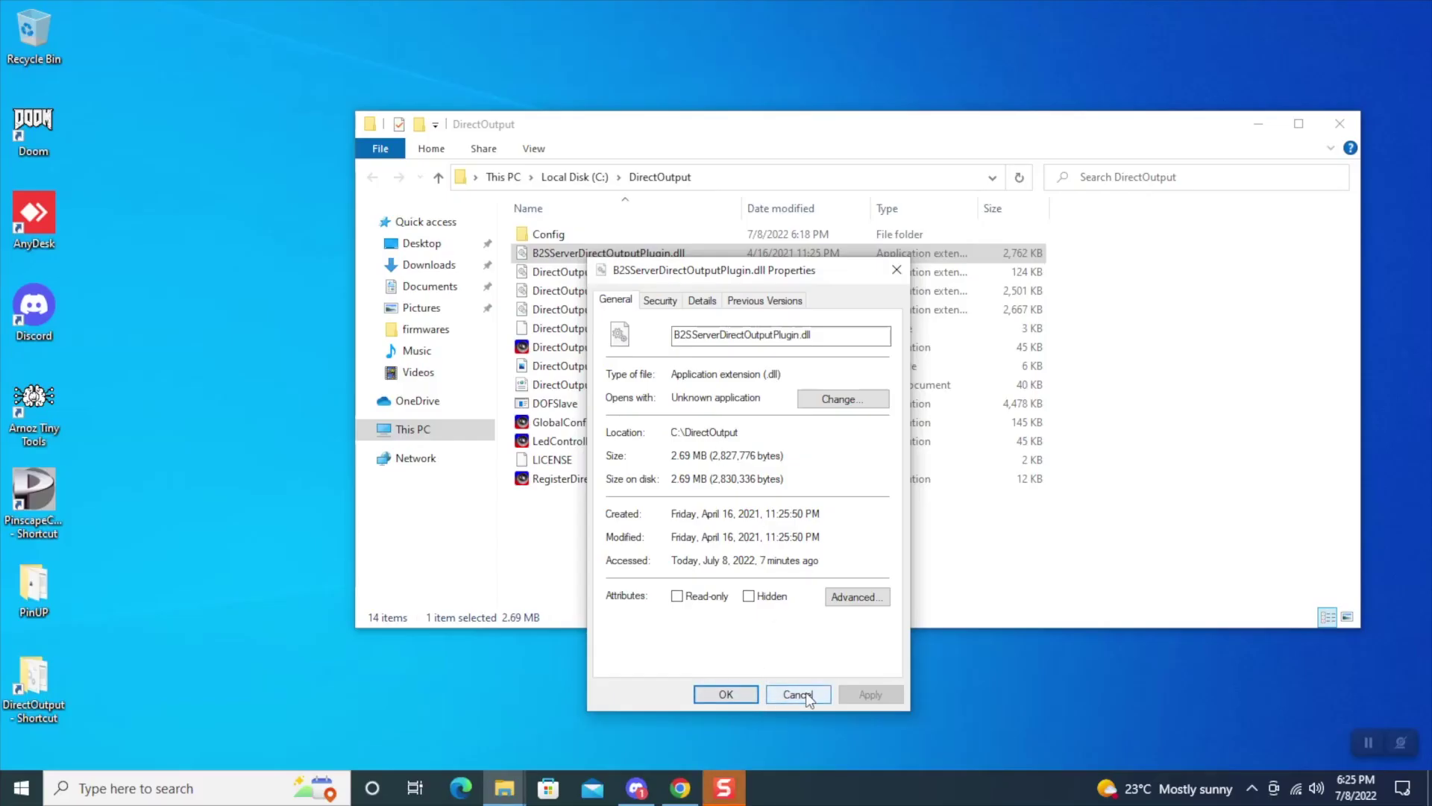
left_click(806, 694)
right_click(708, 272)
left_click(742, 627)
left_click(837, 706)
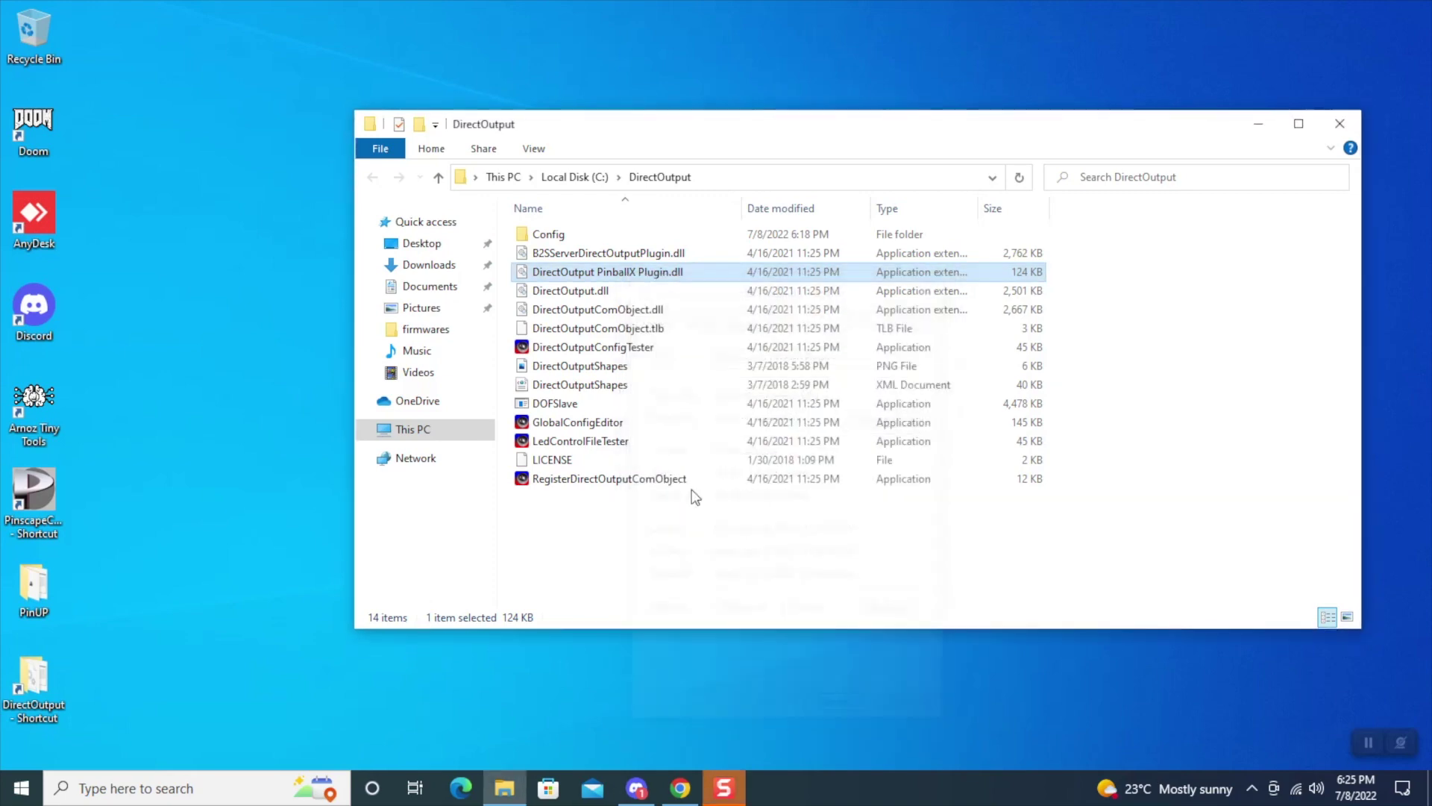
right_click(564, 289)
left_click(604, 638)
left_click(779, 733)
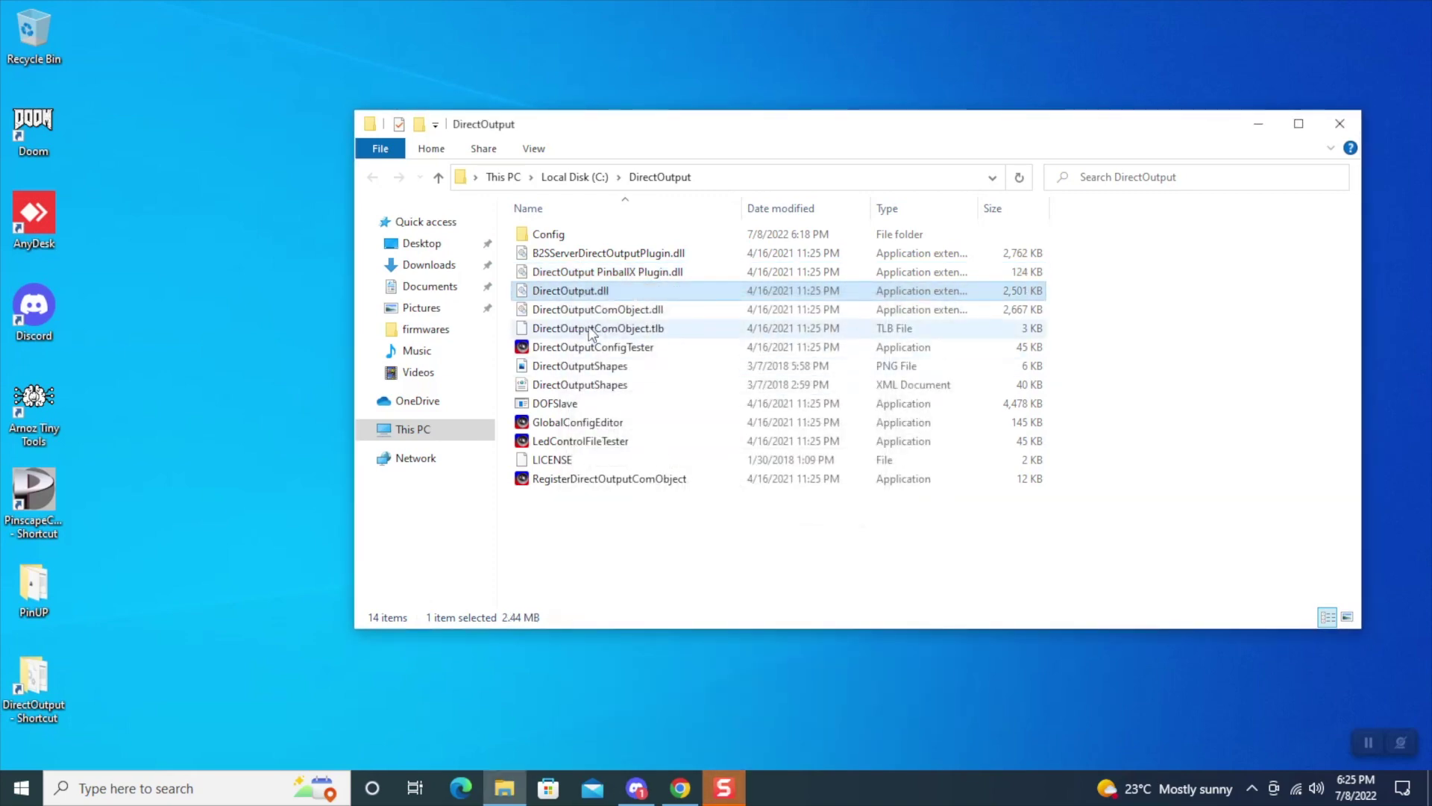
right_click(589, 309)
left_click(606, 657)
left_click(668, 346)
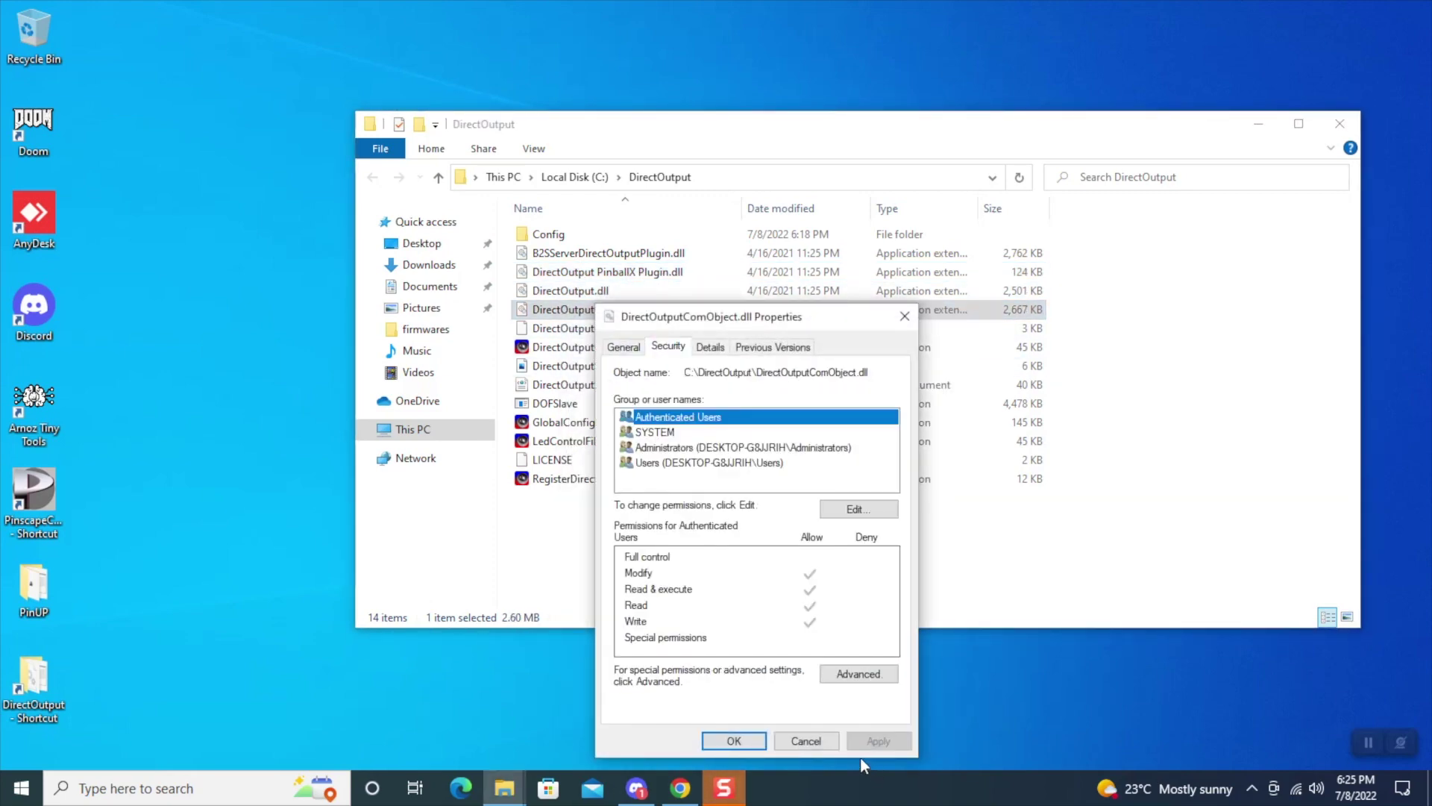
left_click(805, 741)
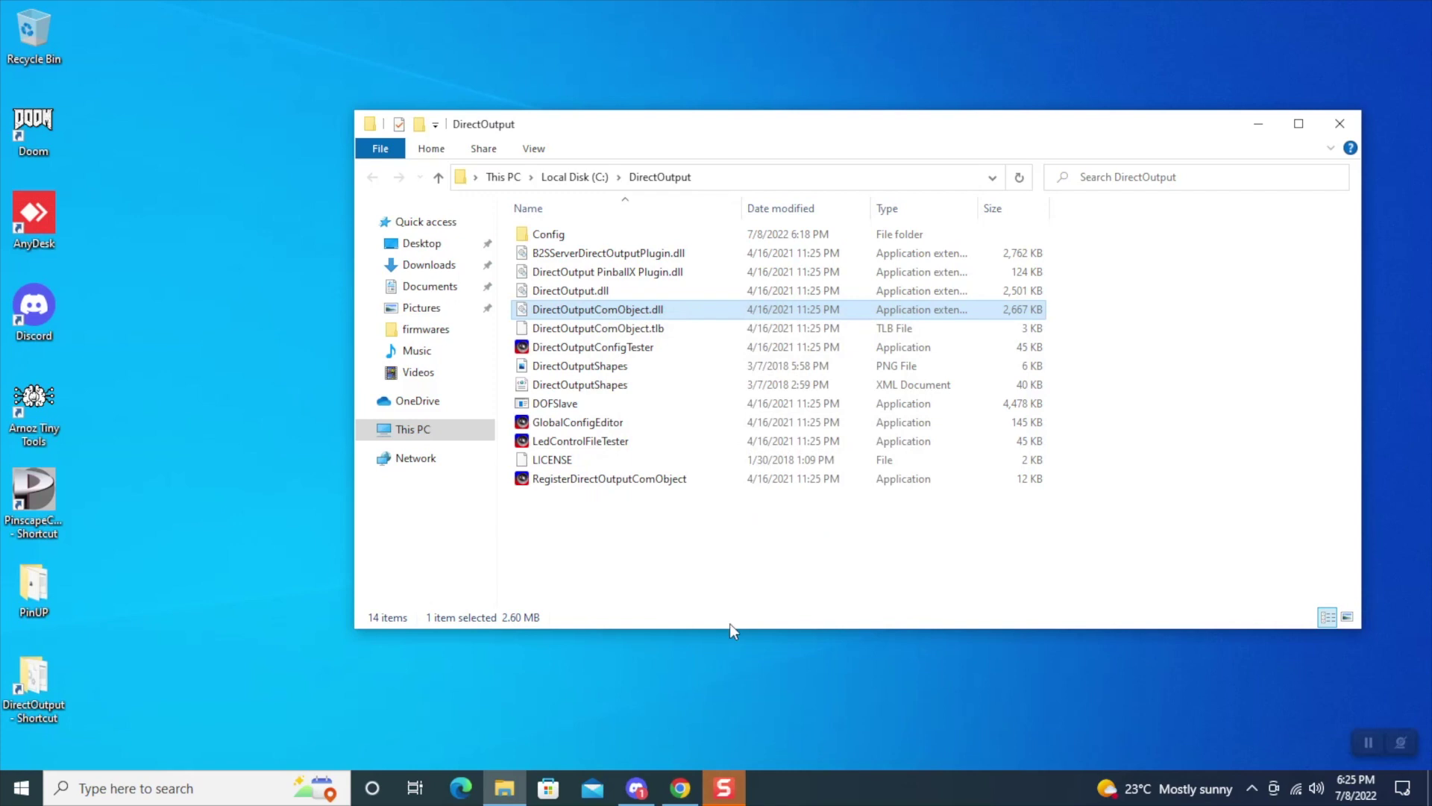
left_click(739, 794)
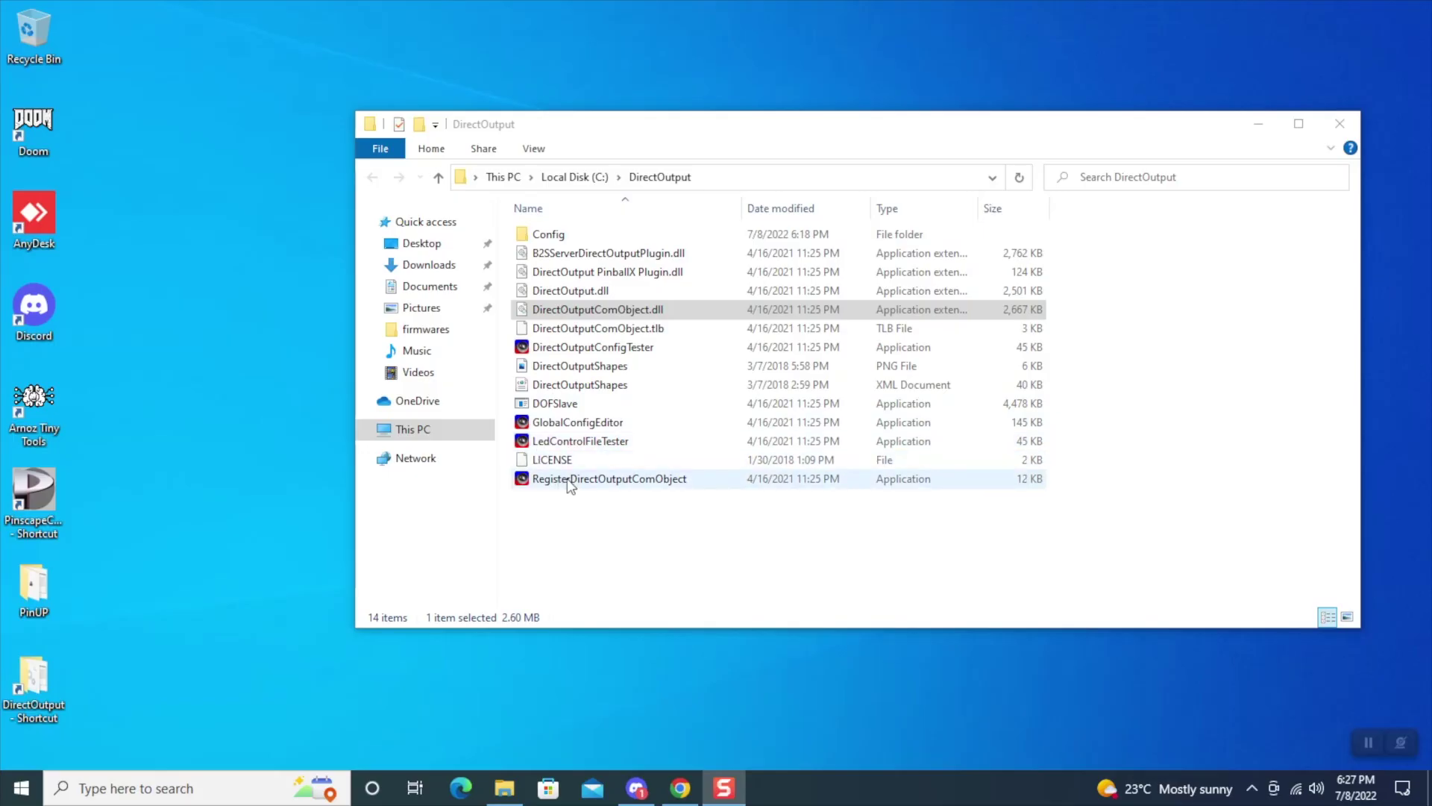
Run RegisterDirectOutputComObject as administrator and dismiss the success message
right_click(188, 605)
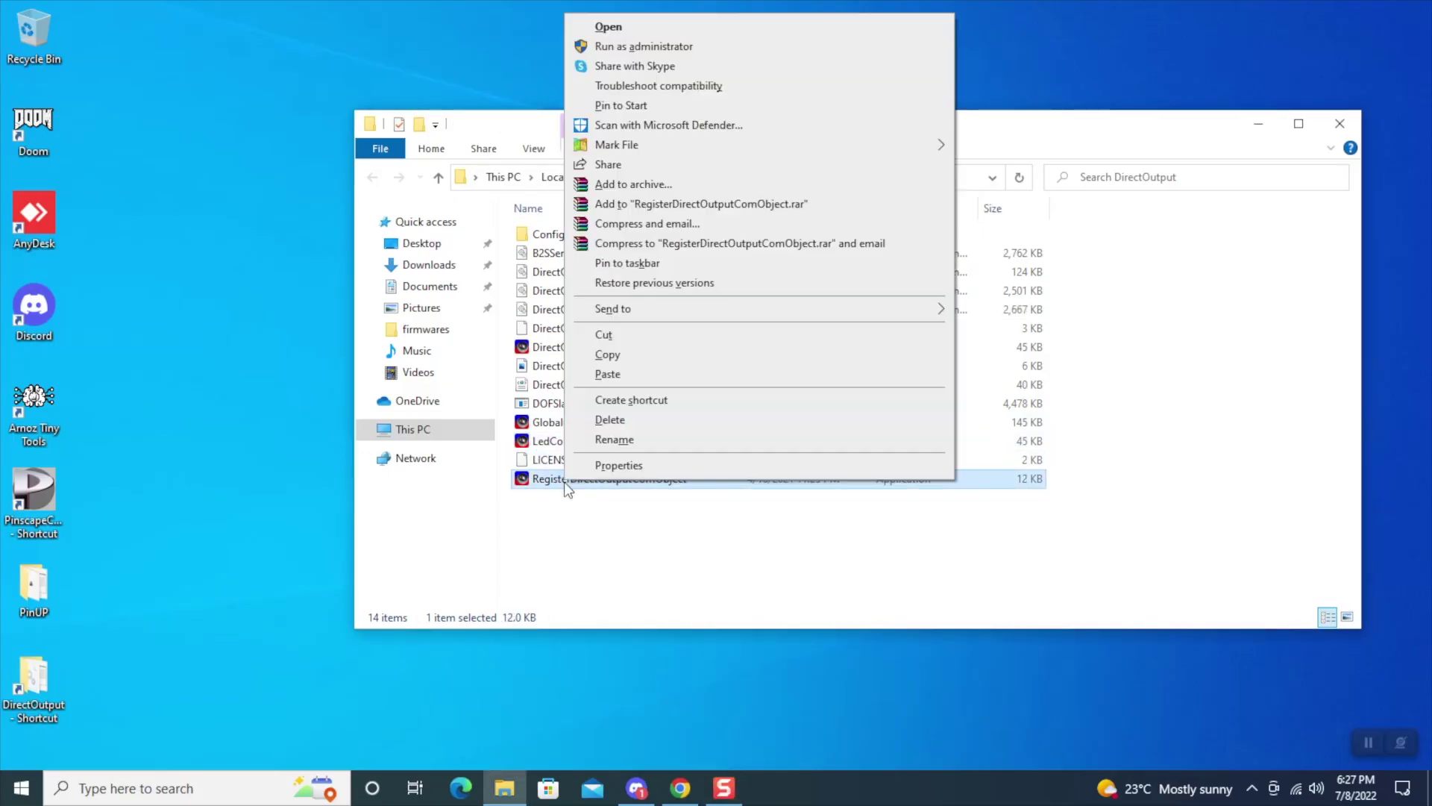
left_click(621, 48)
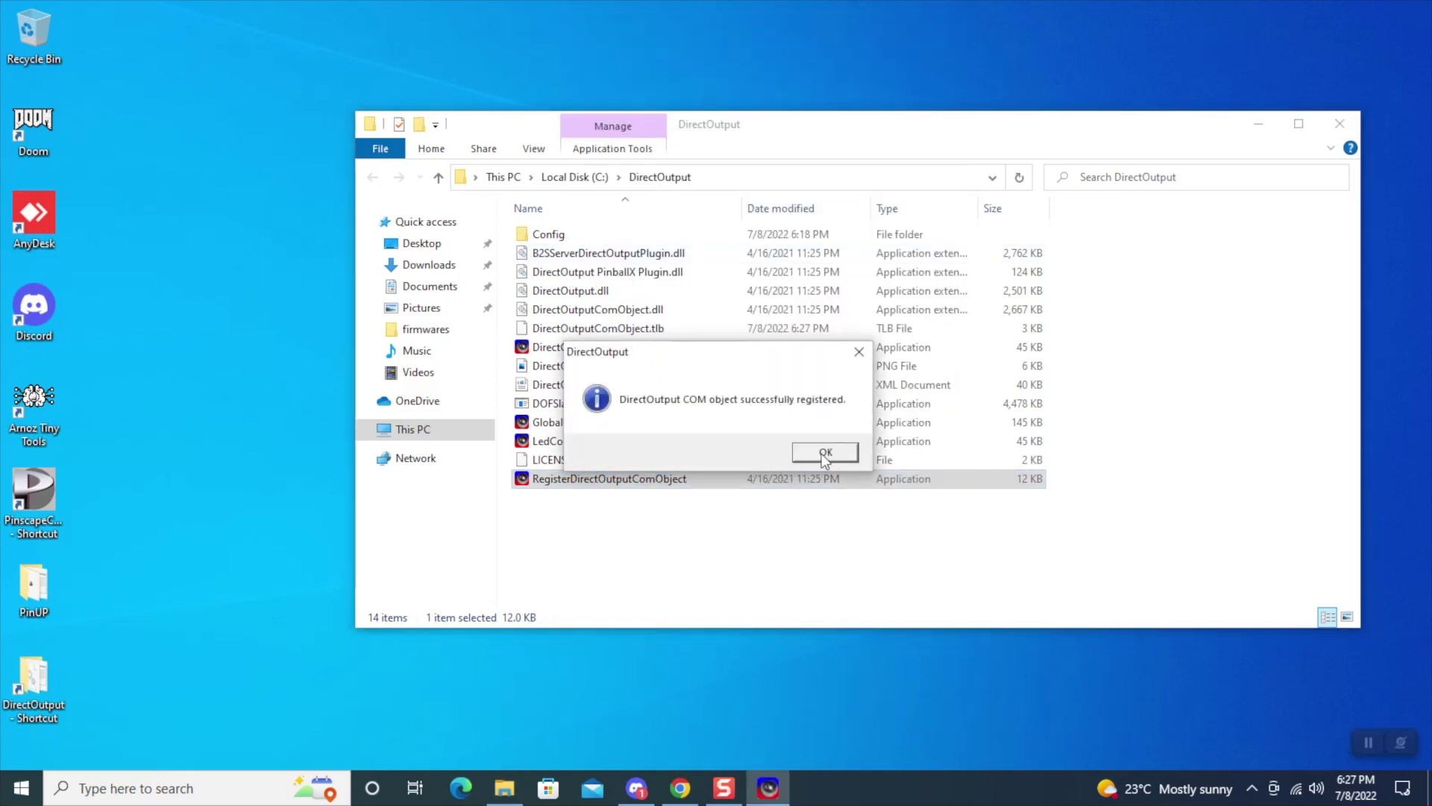
left_click(825, 453)
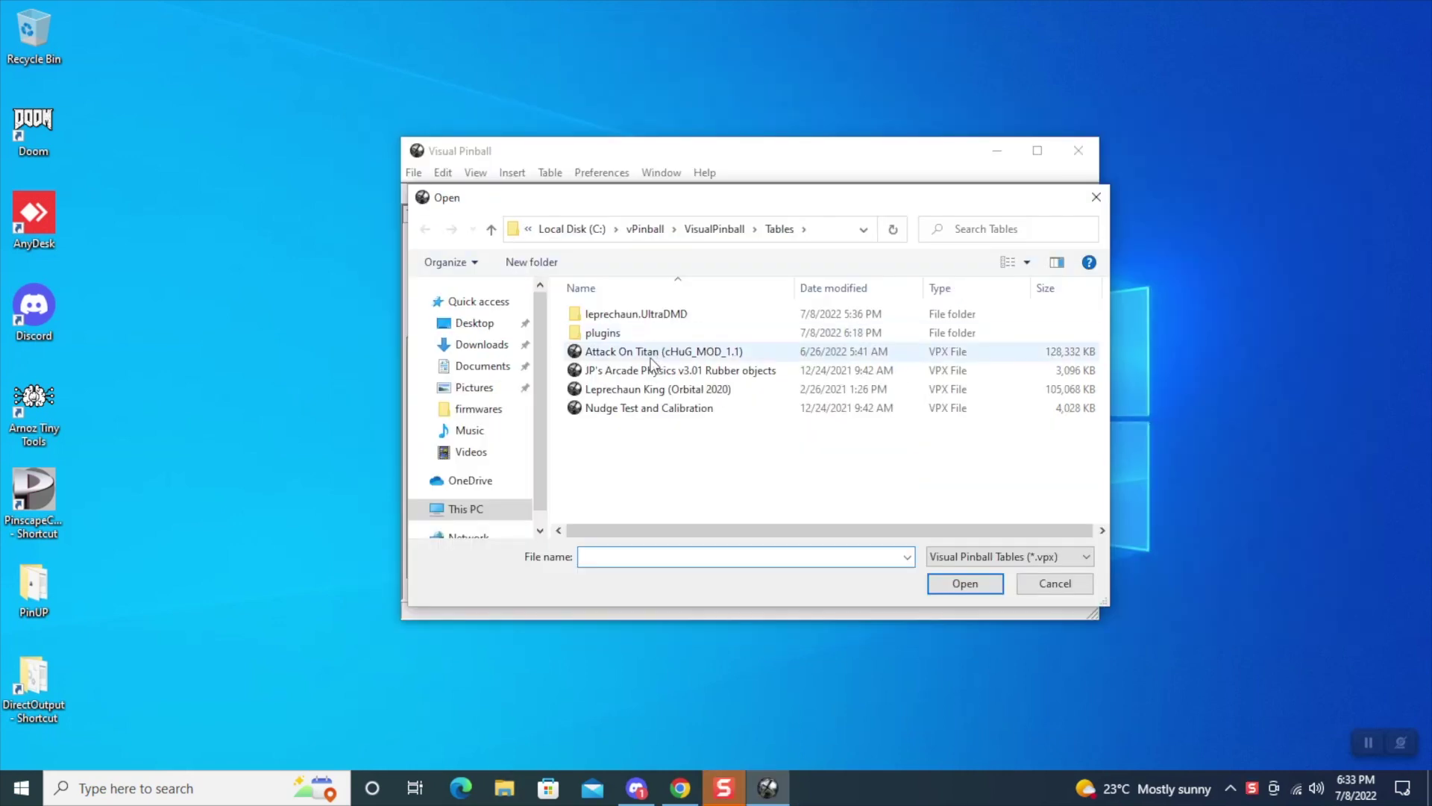
Open the Attack On Titan table and start playing it
left_click(660, 352)
left_click(970, 588)
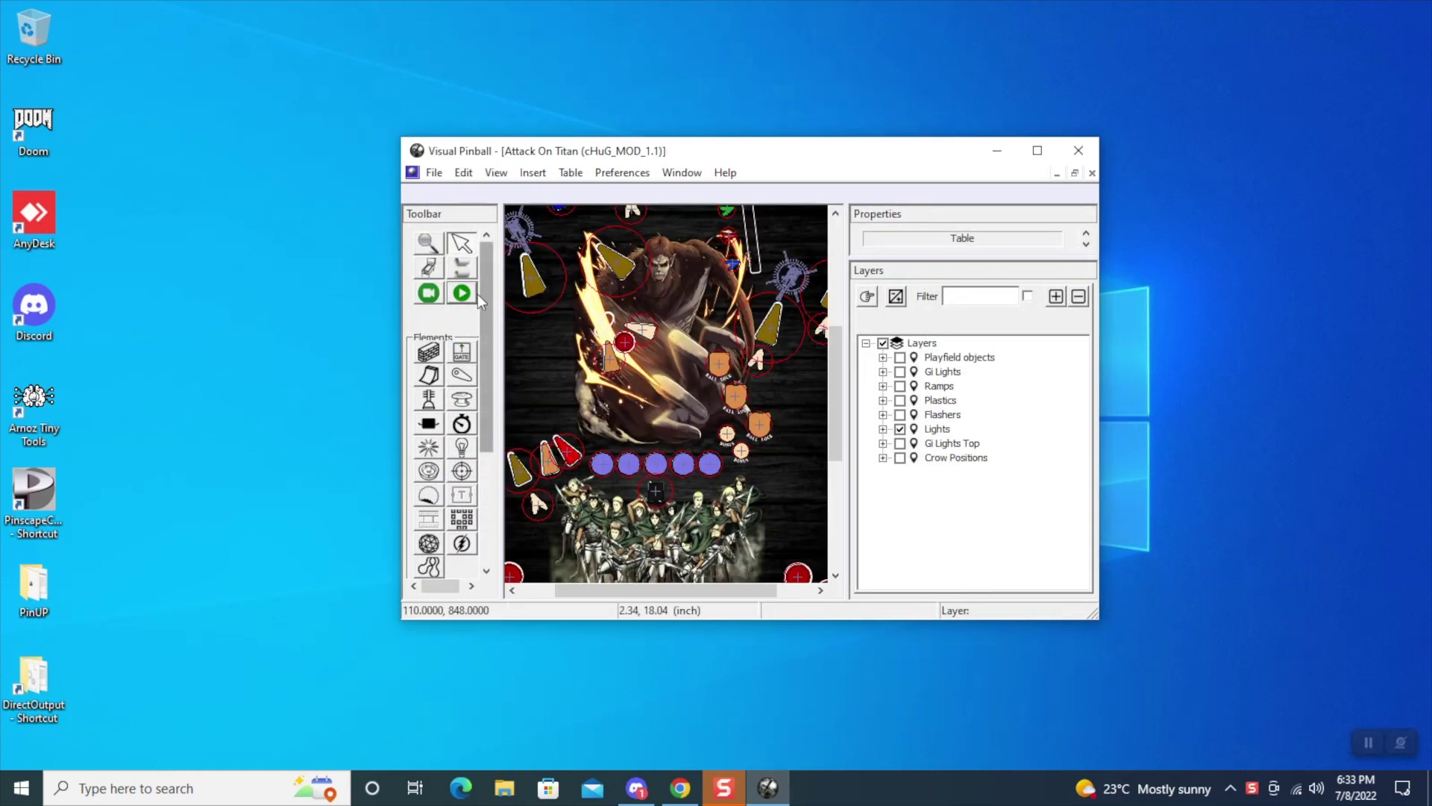
left_click(462, 292)
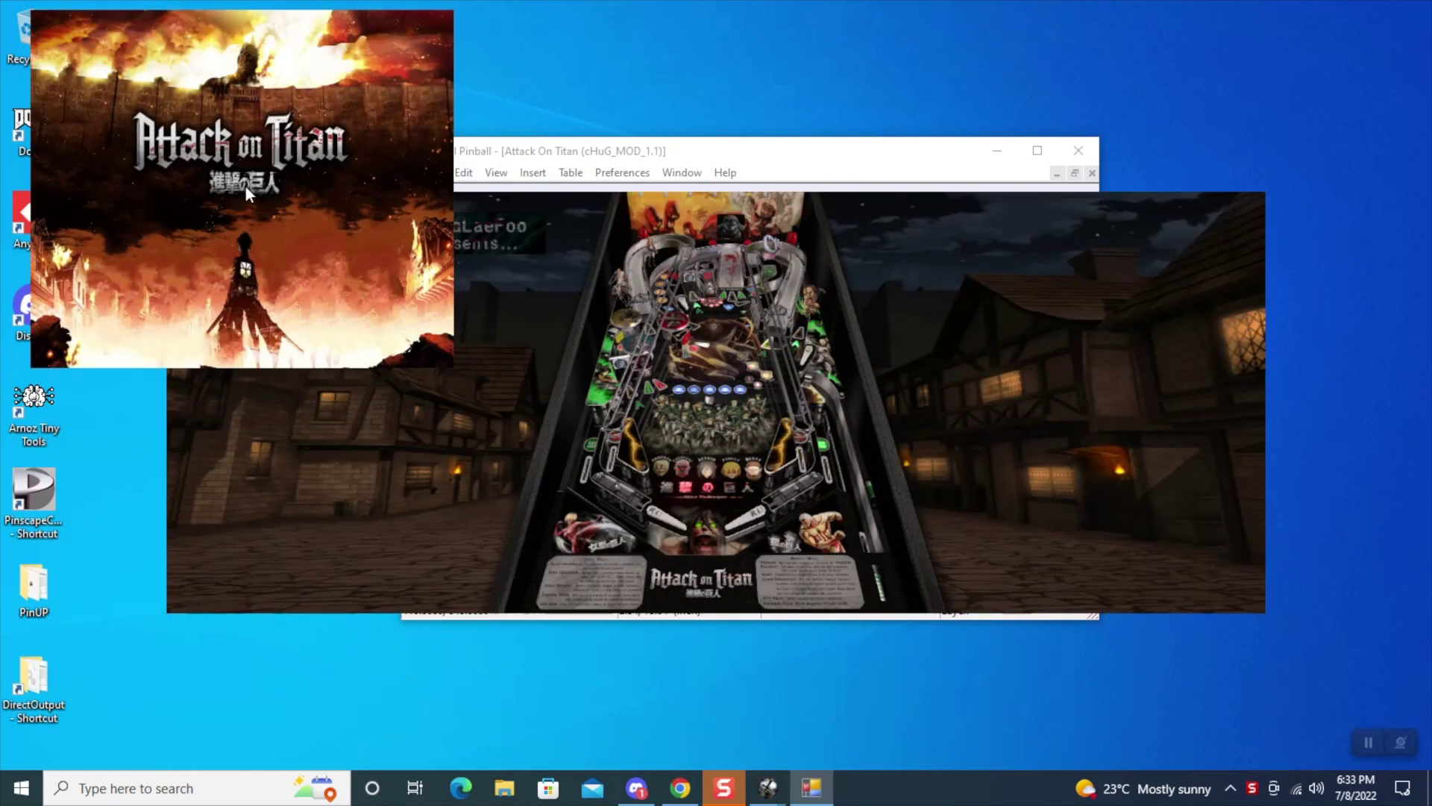
In the backglass server settings, activate plugins and open the plugin settings list
right_click(245, 186)
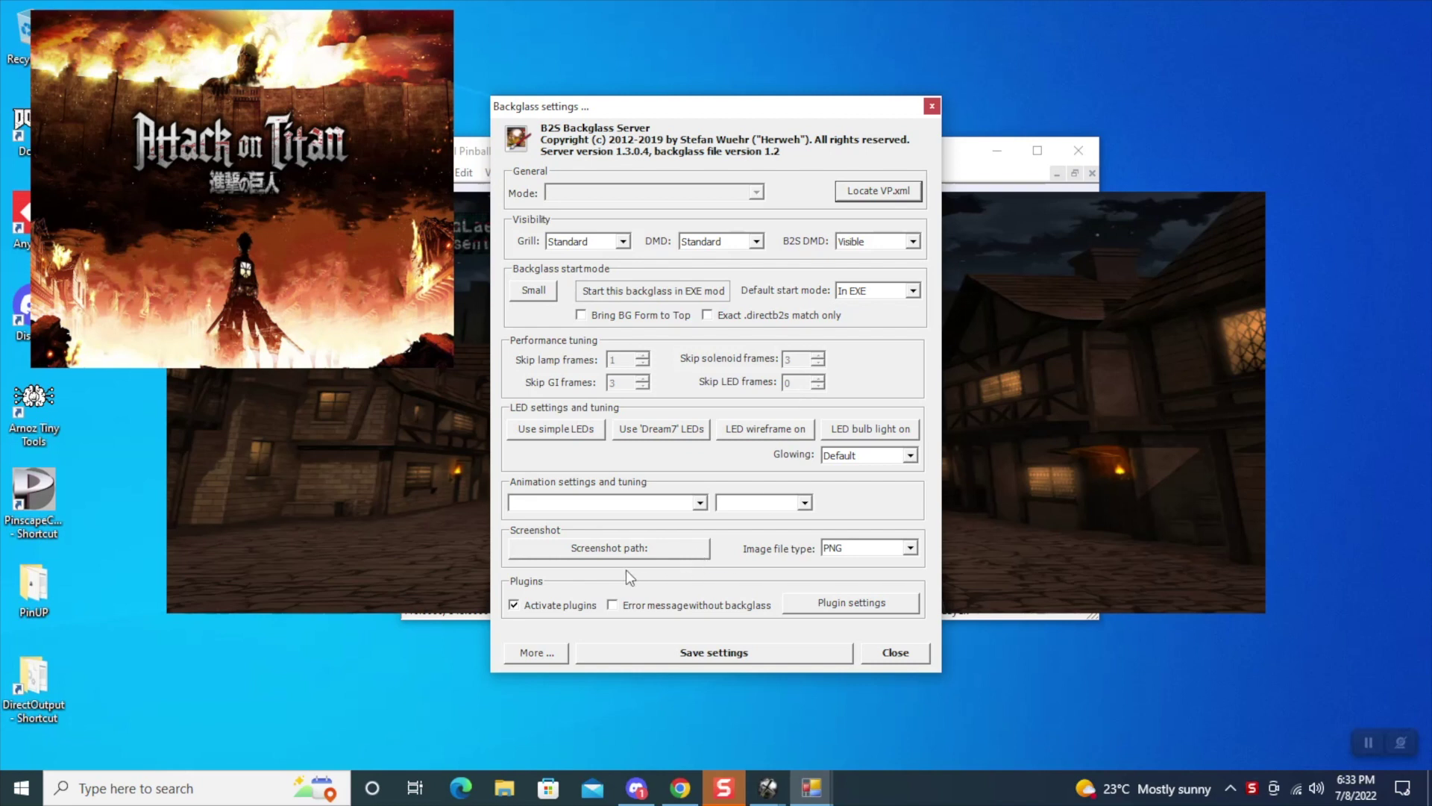
left_click(511, 609)
left_click(831, 603)
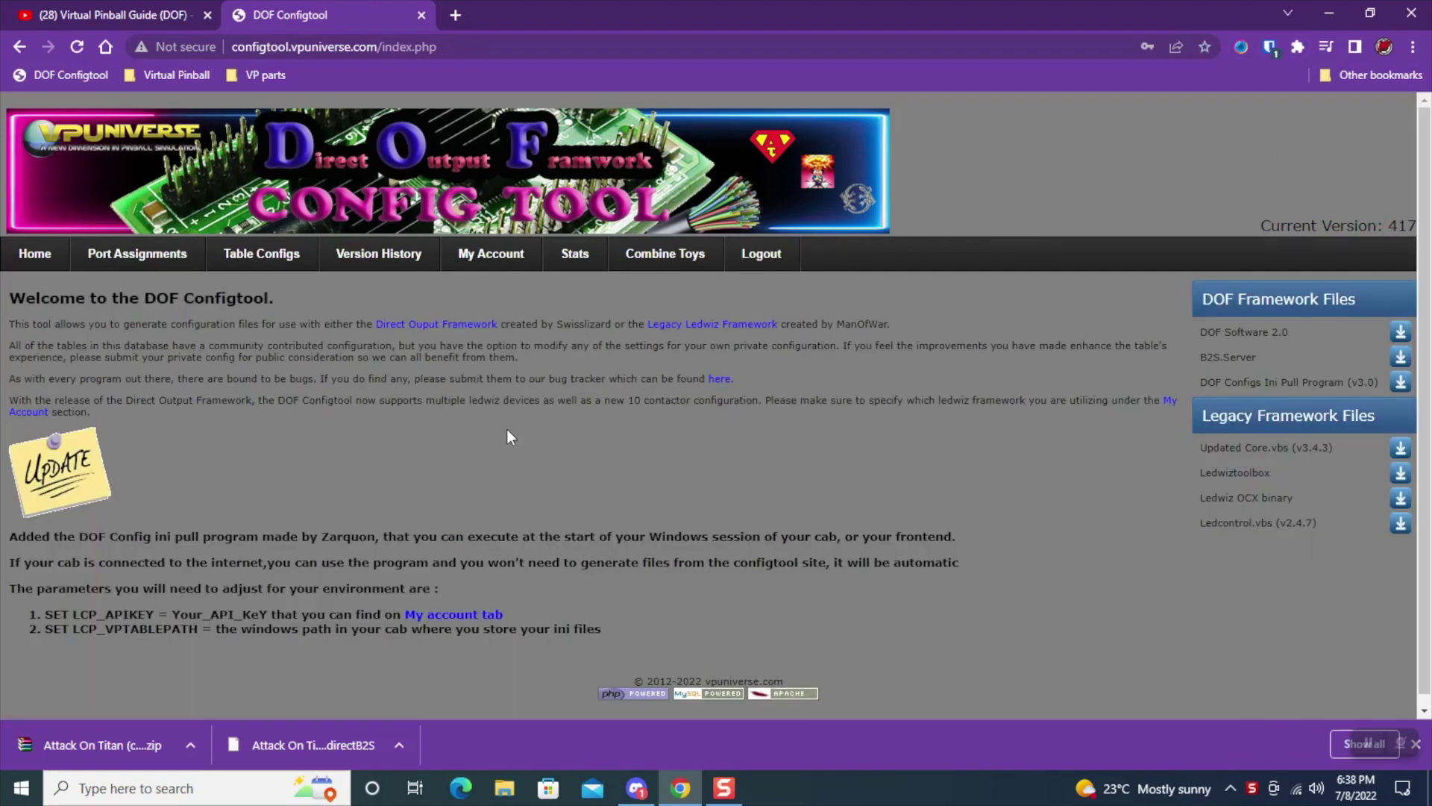
Set the account's Number of Pinscape Devices to 1, save, and go to Port Assignments
left_click(486, 255)
left_click(230, 486)
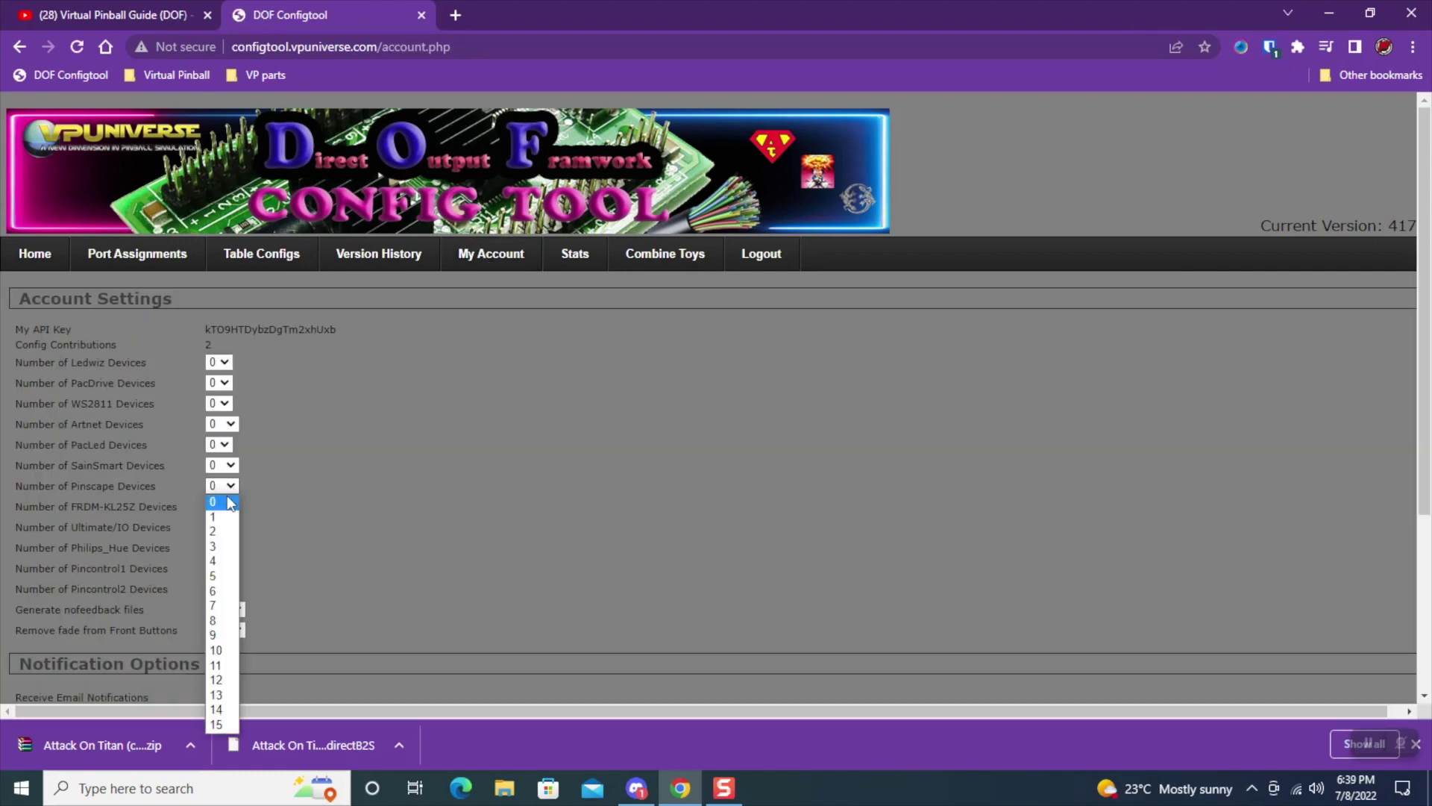
left_click(224, 517)
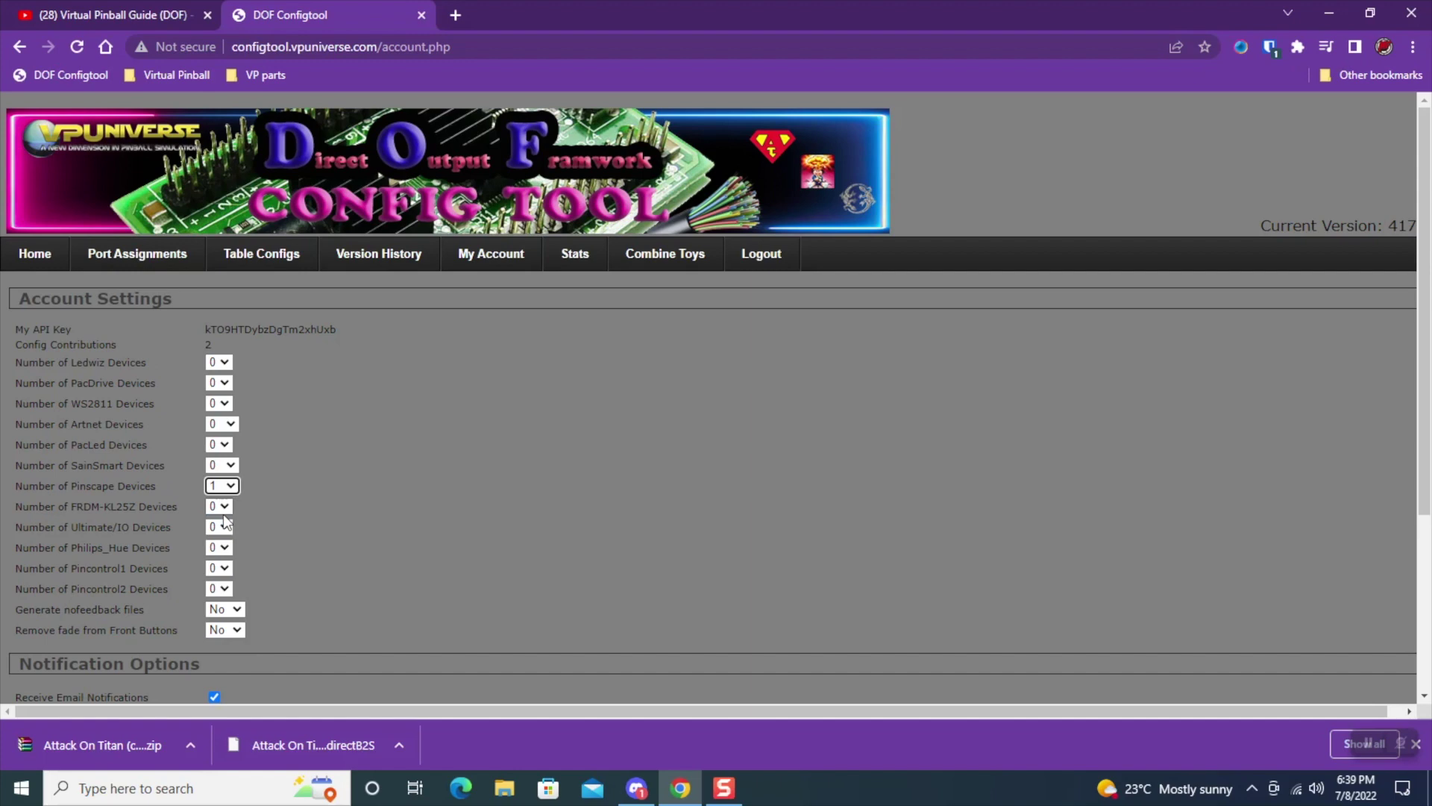
scroll(223, 520, "down", 10)
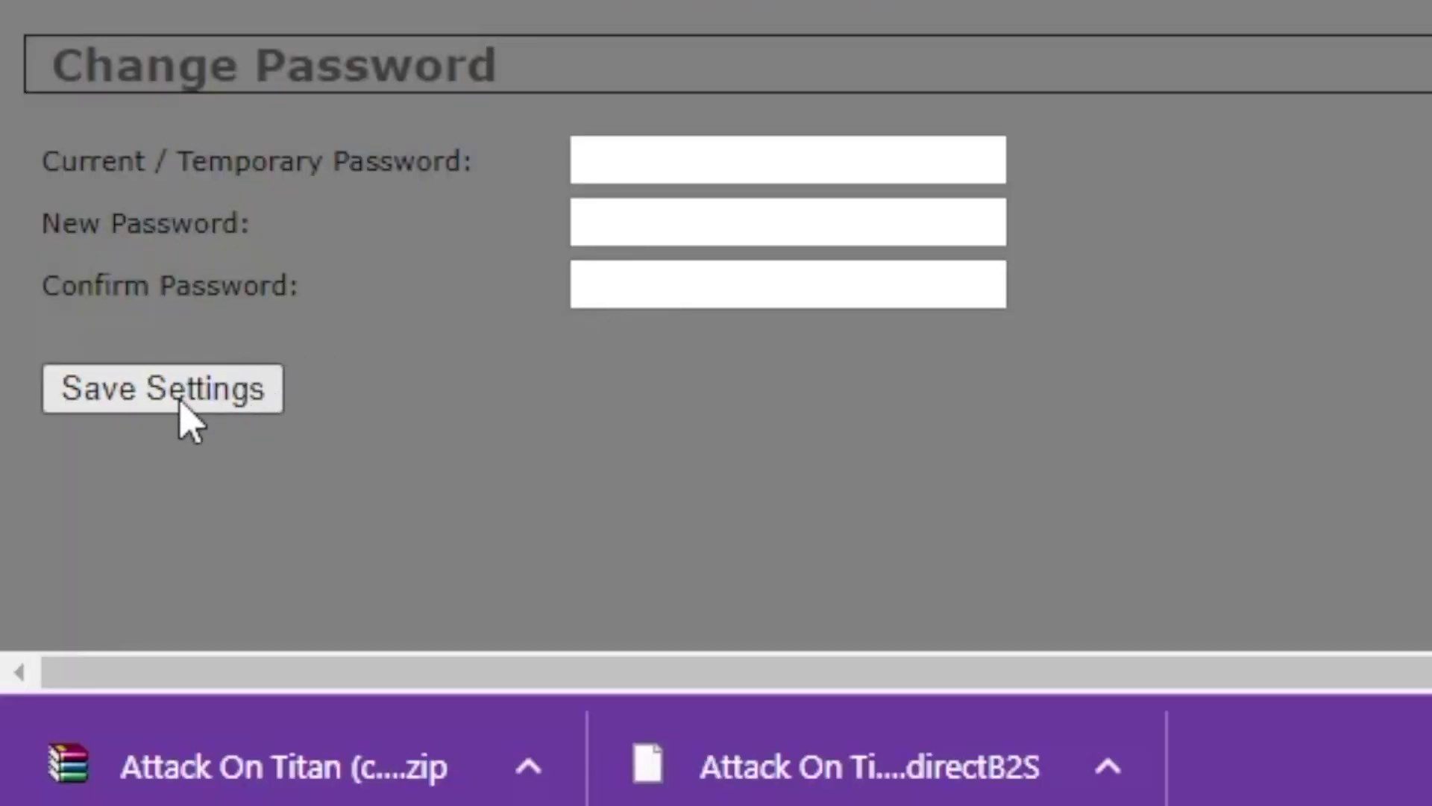
left_click(184, 416)
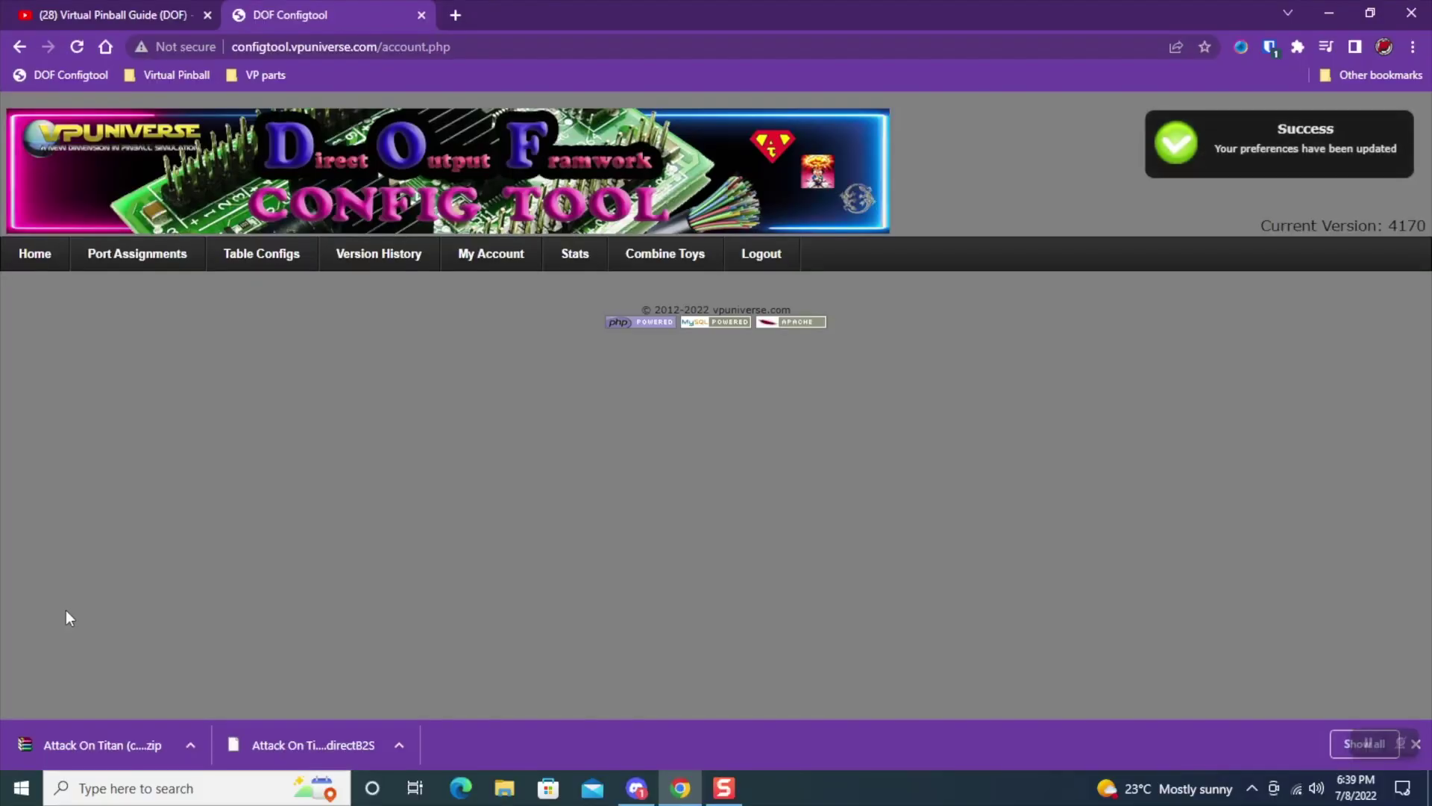
left_click(165, 261)
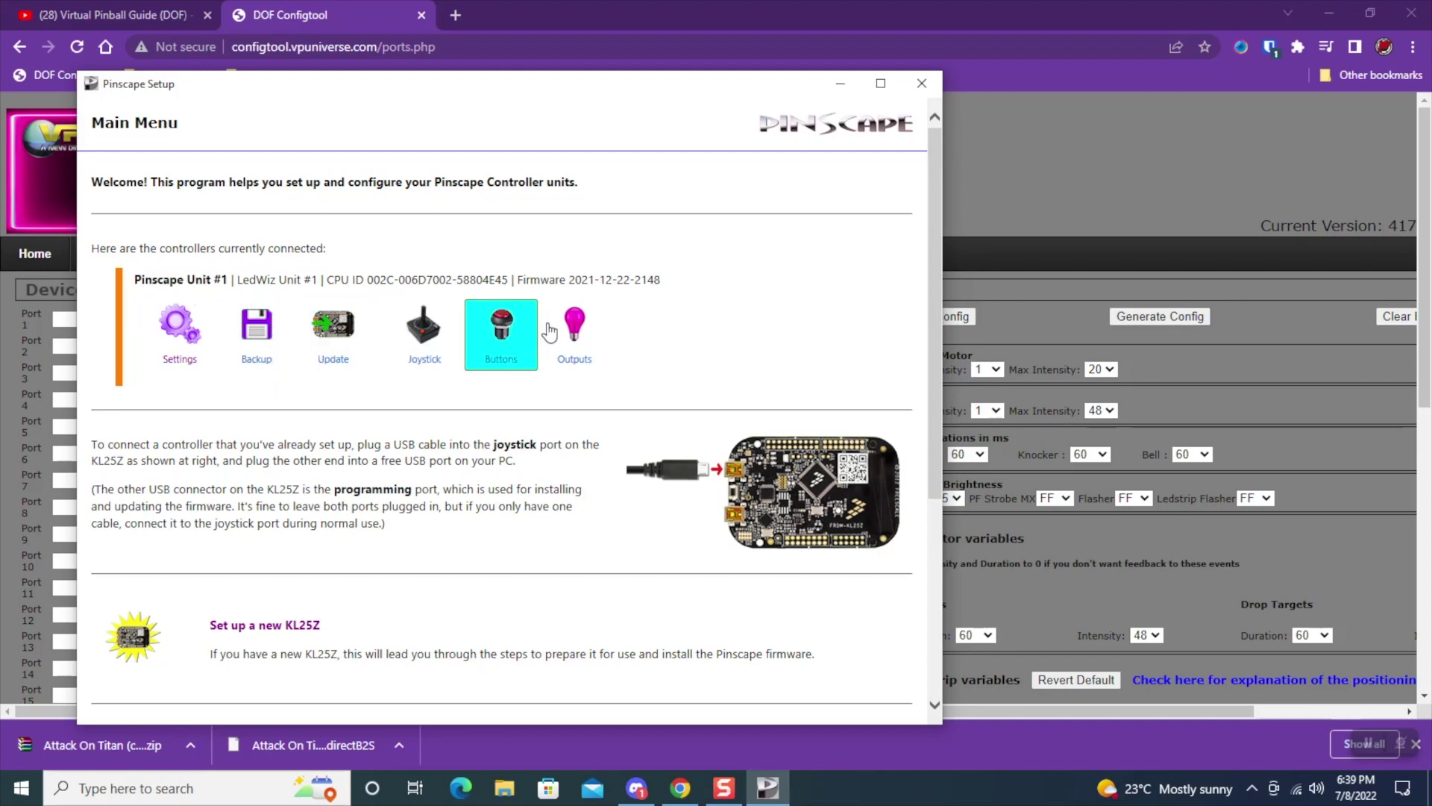
Test-fire Pinscape output 17 in the Output Tester, switching it on and back off
left_click(573, 351)
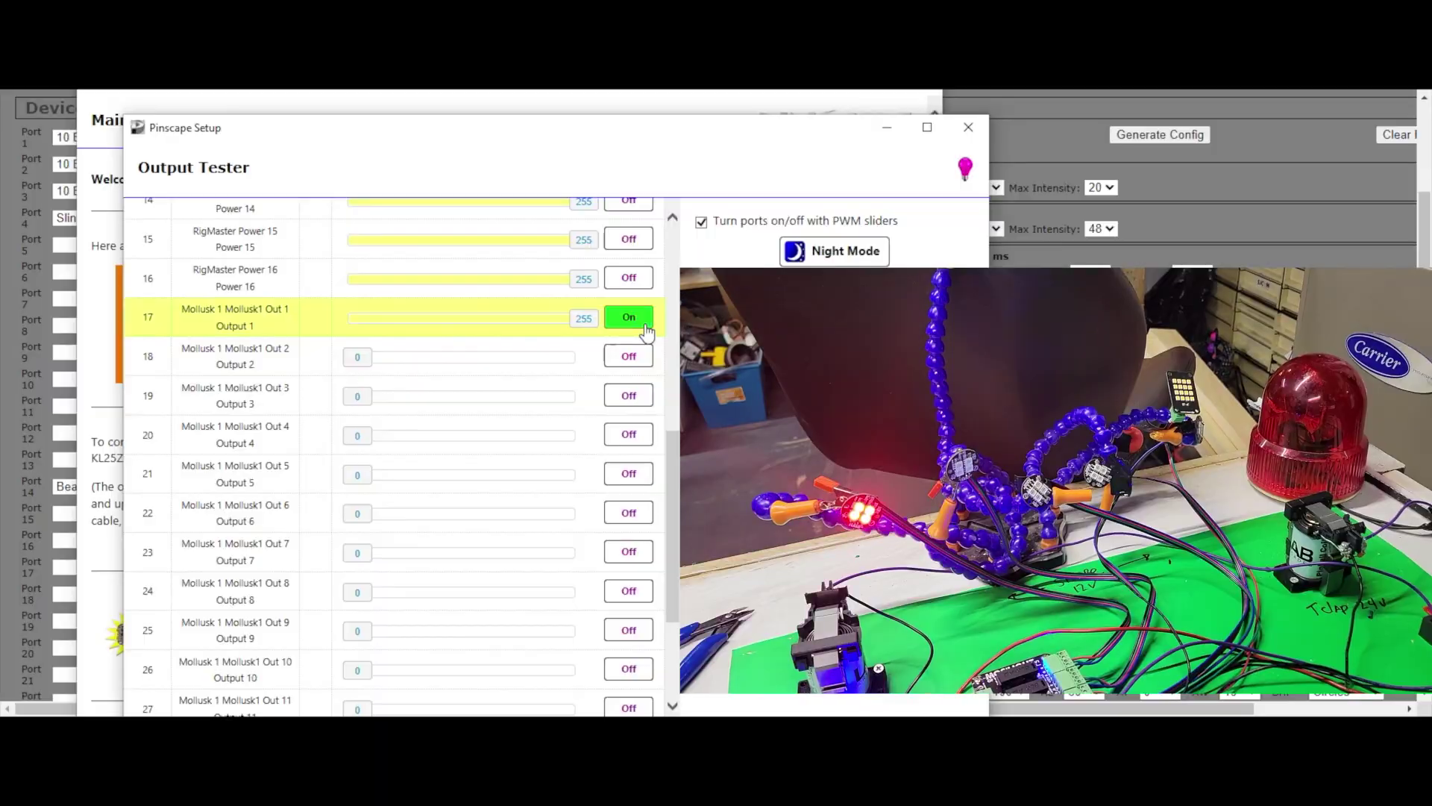
left_click(629, 318)
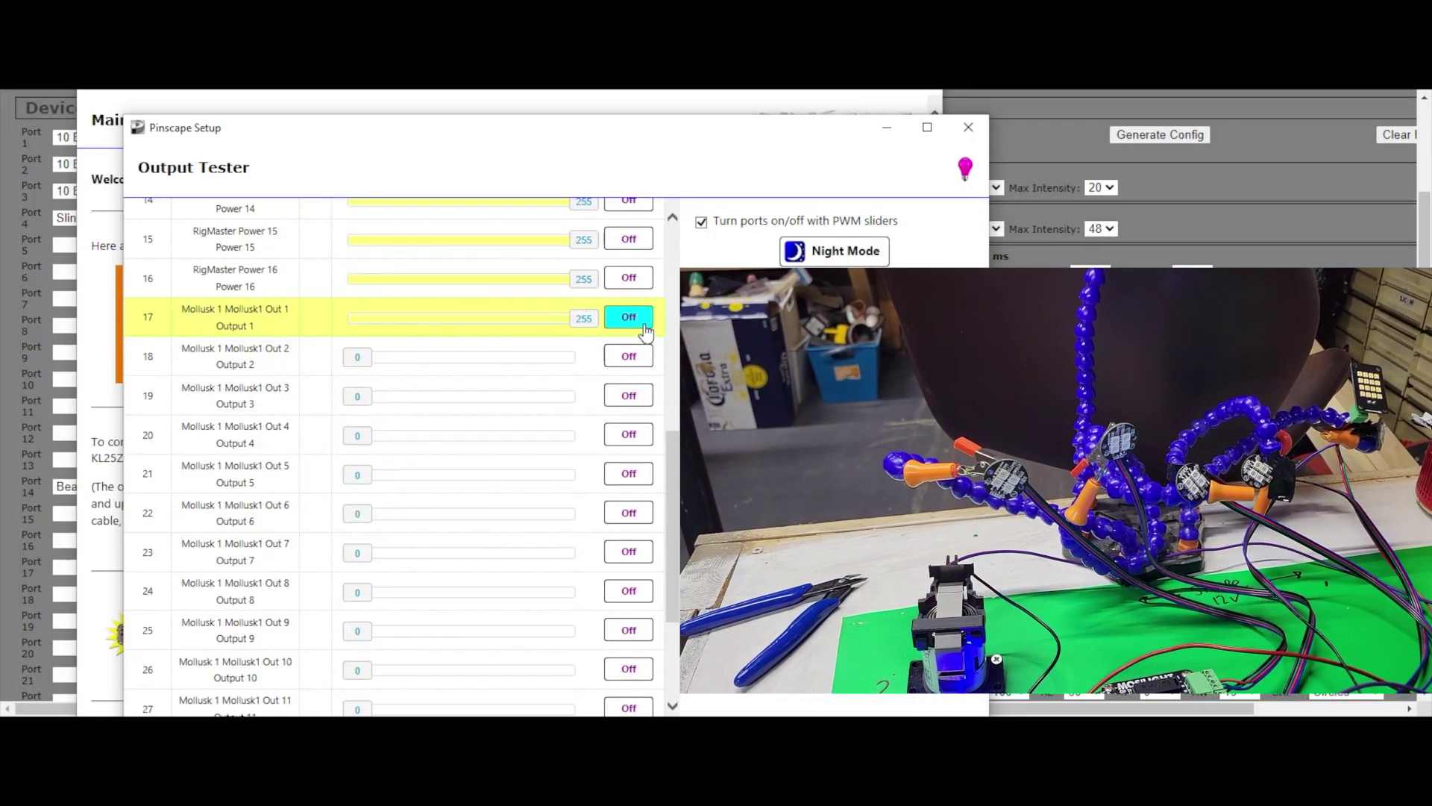
left_click(645, 328)
left_click(644, 329)
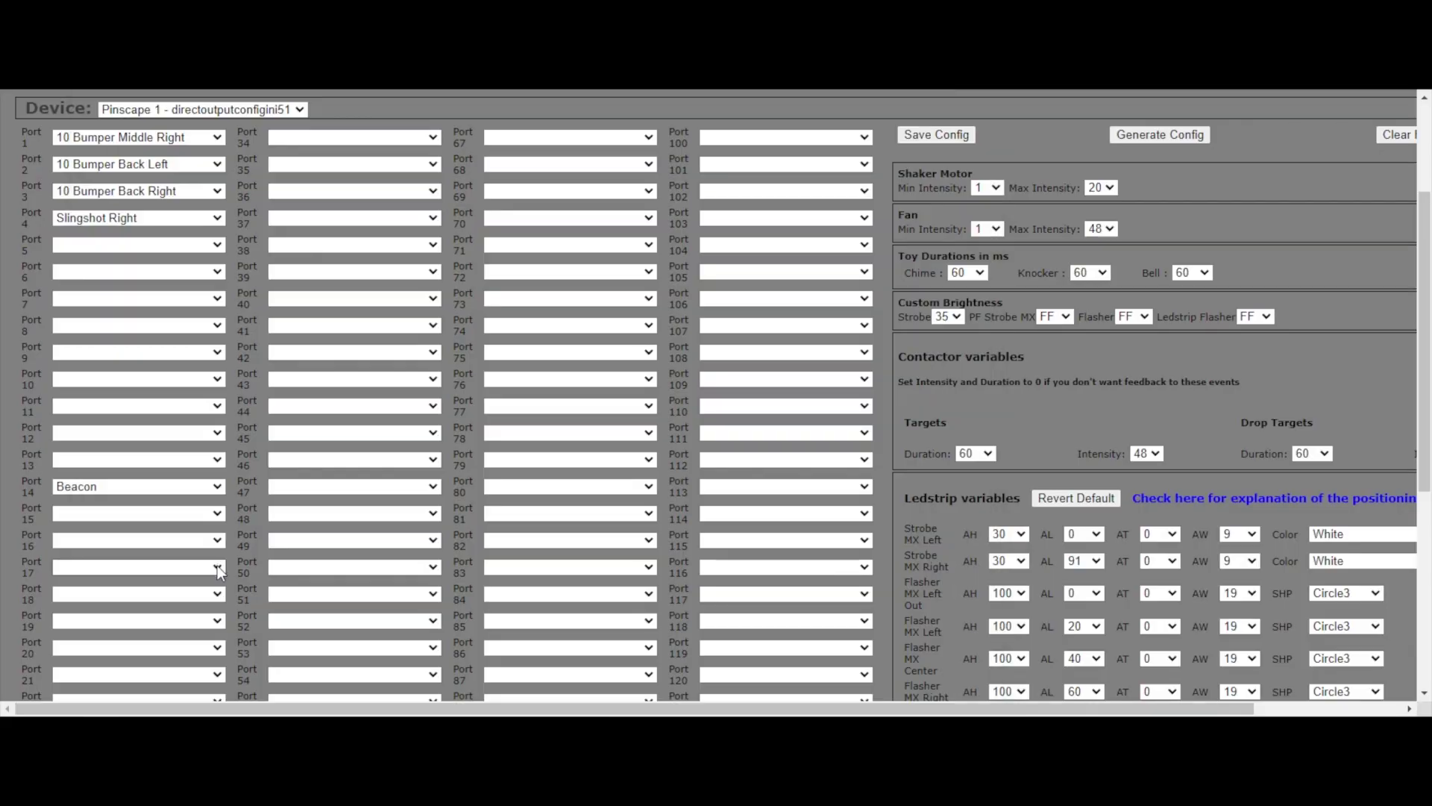
Assign 5 Flasher Outside Left, 5 Flasher Left and 5 Flasher Center to ports 17, 20 and 23
left_click(217, 244)
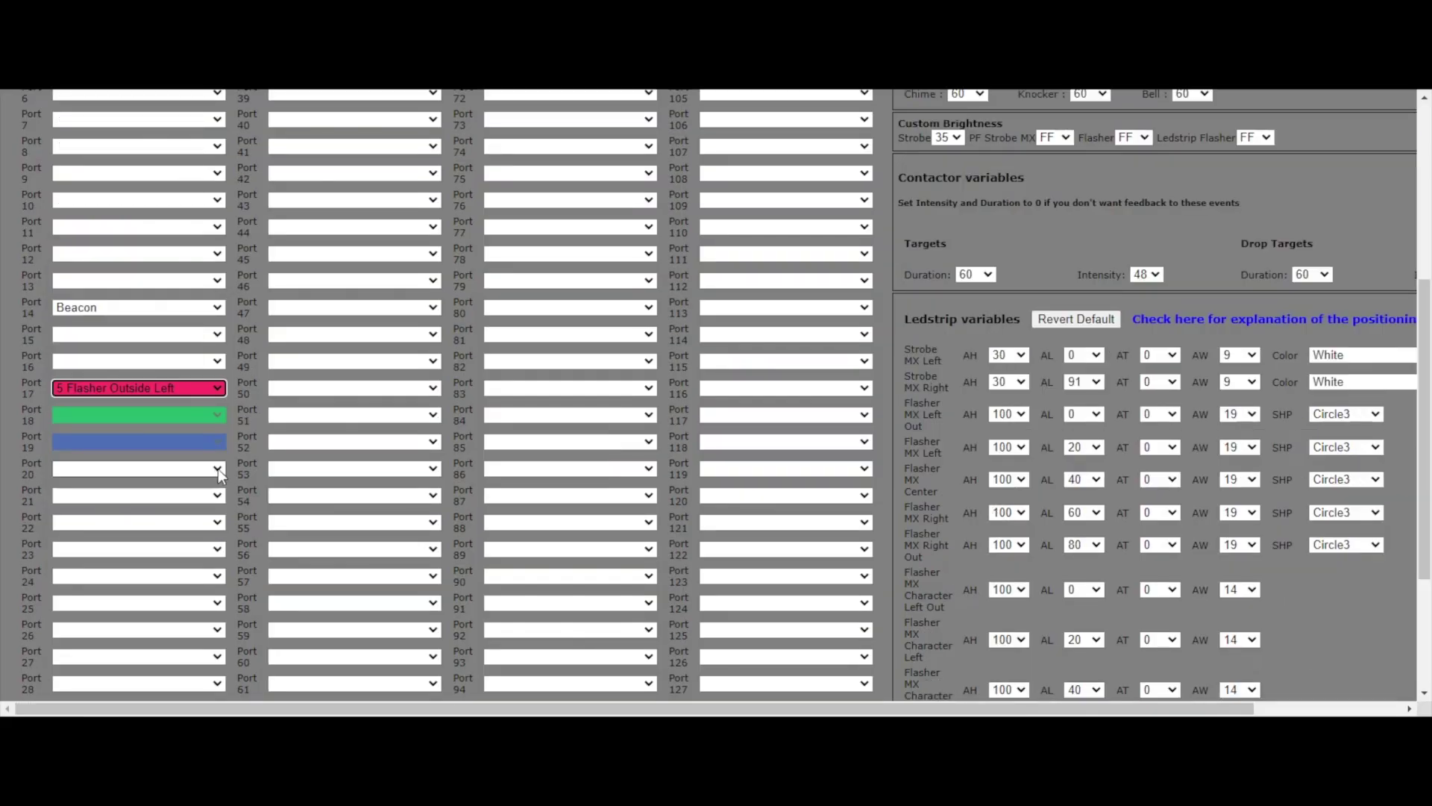
left_click(218, 468)
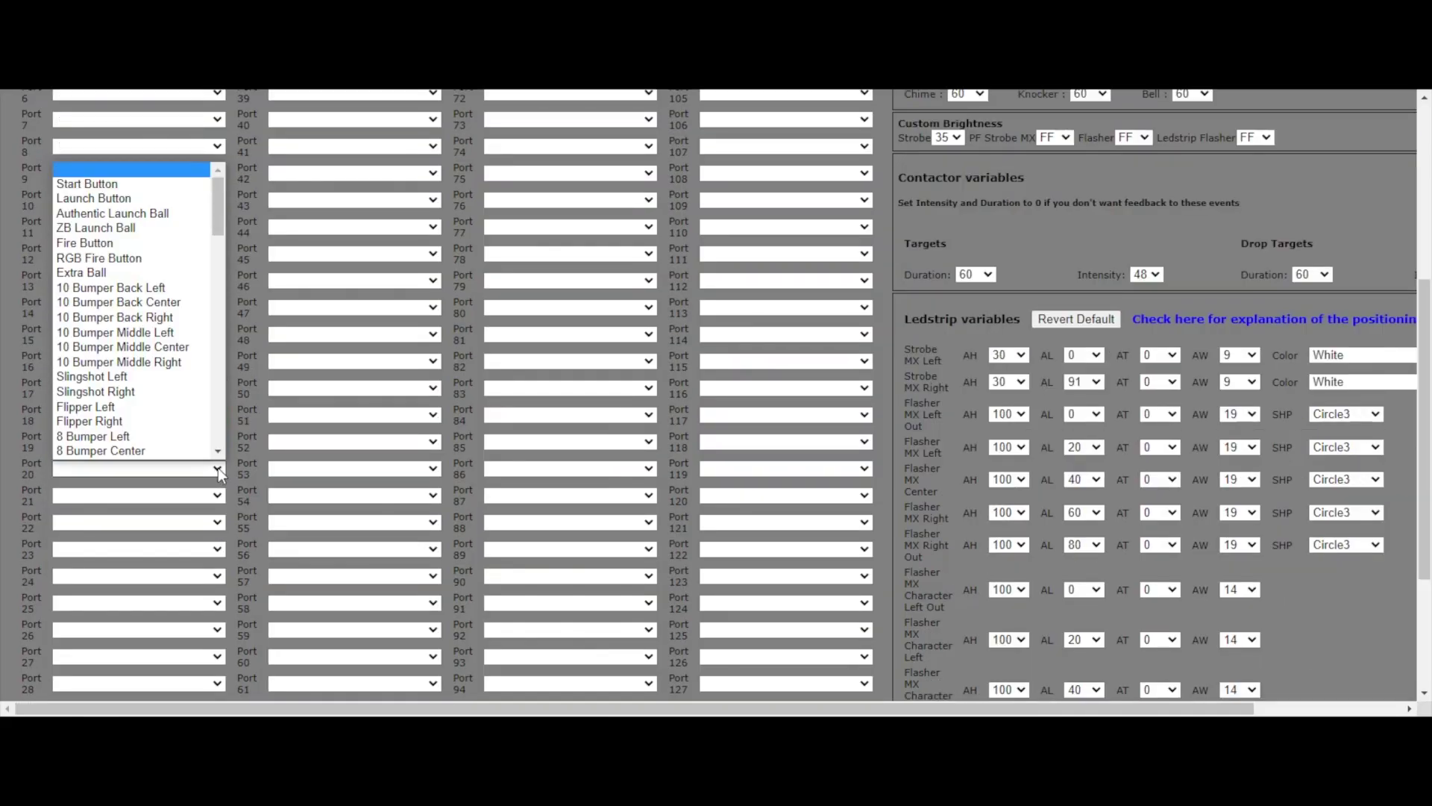
scroll(124, 302, "down", 5)
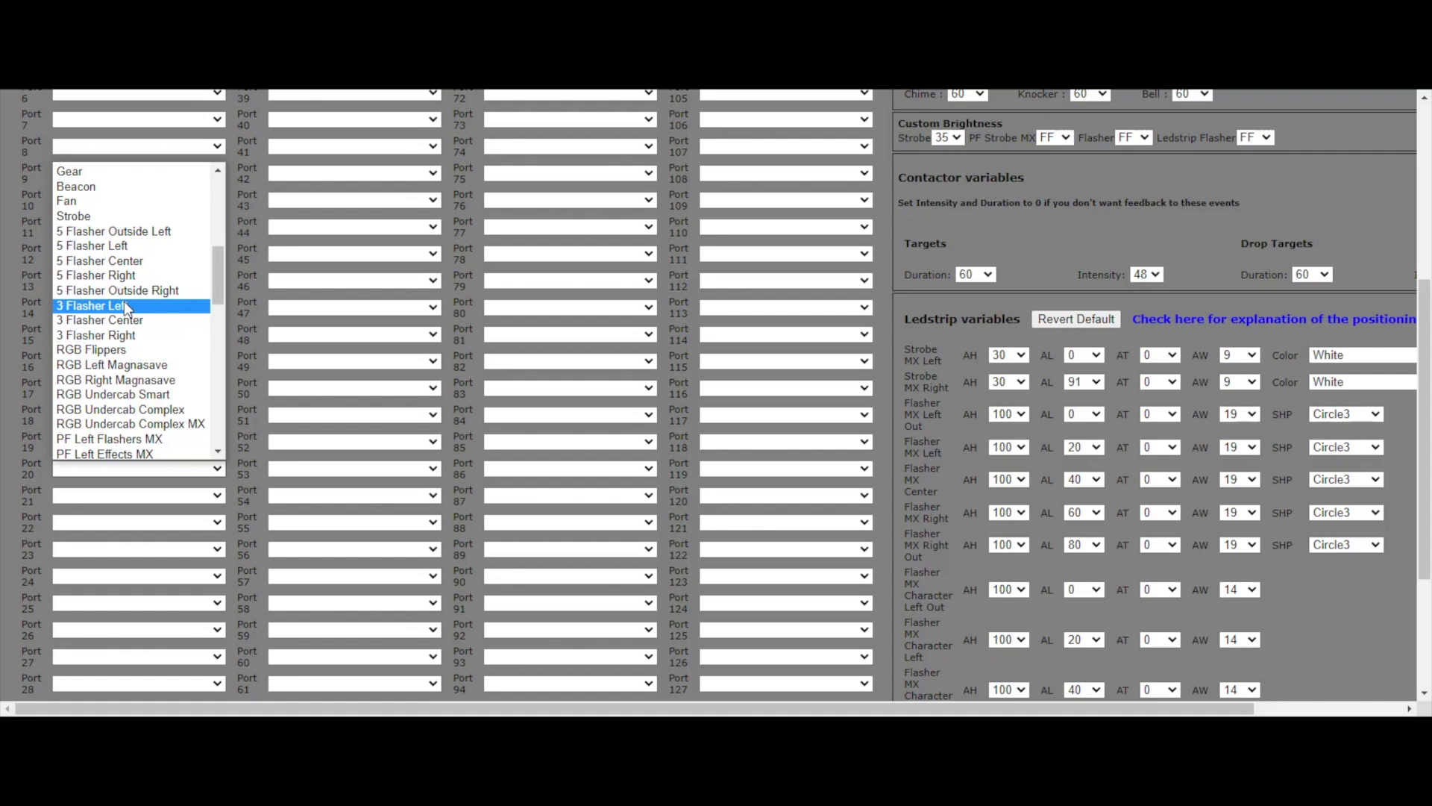
left_click(124, 245)
scroll(164, 479, "down", 1)
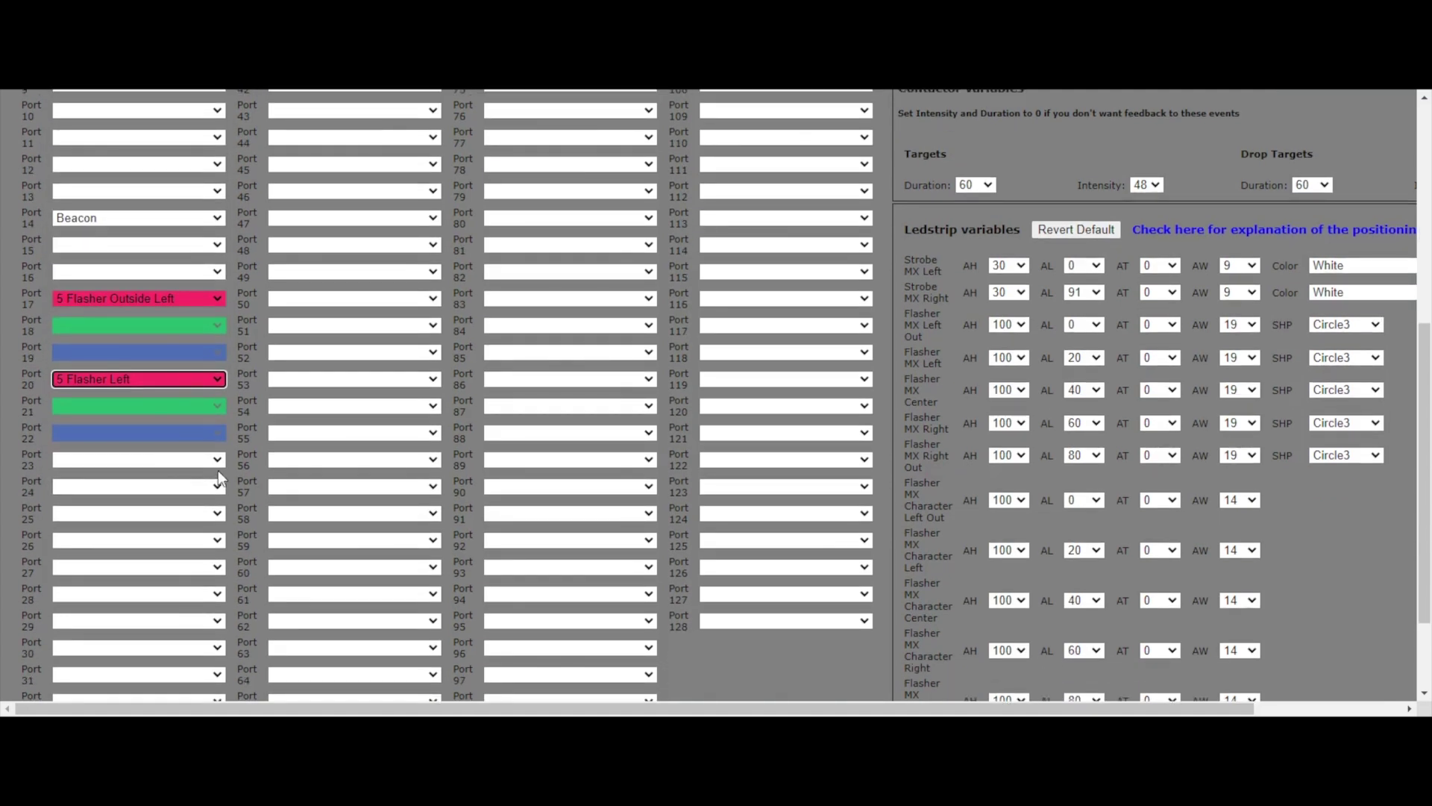
left_click(216, 461)
scroll(149, 552, "down", 5)
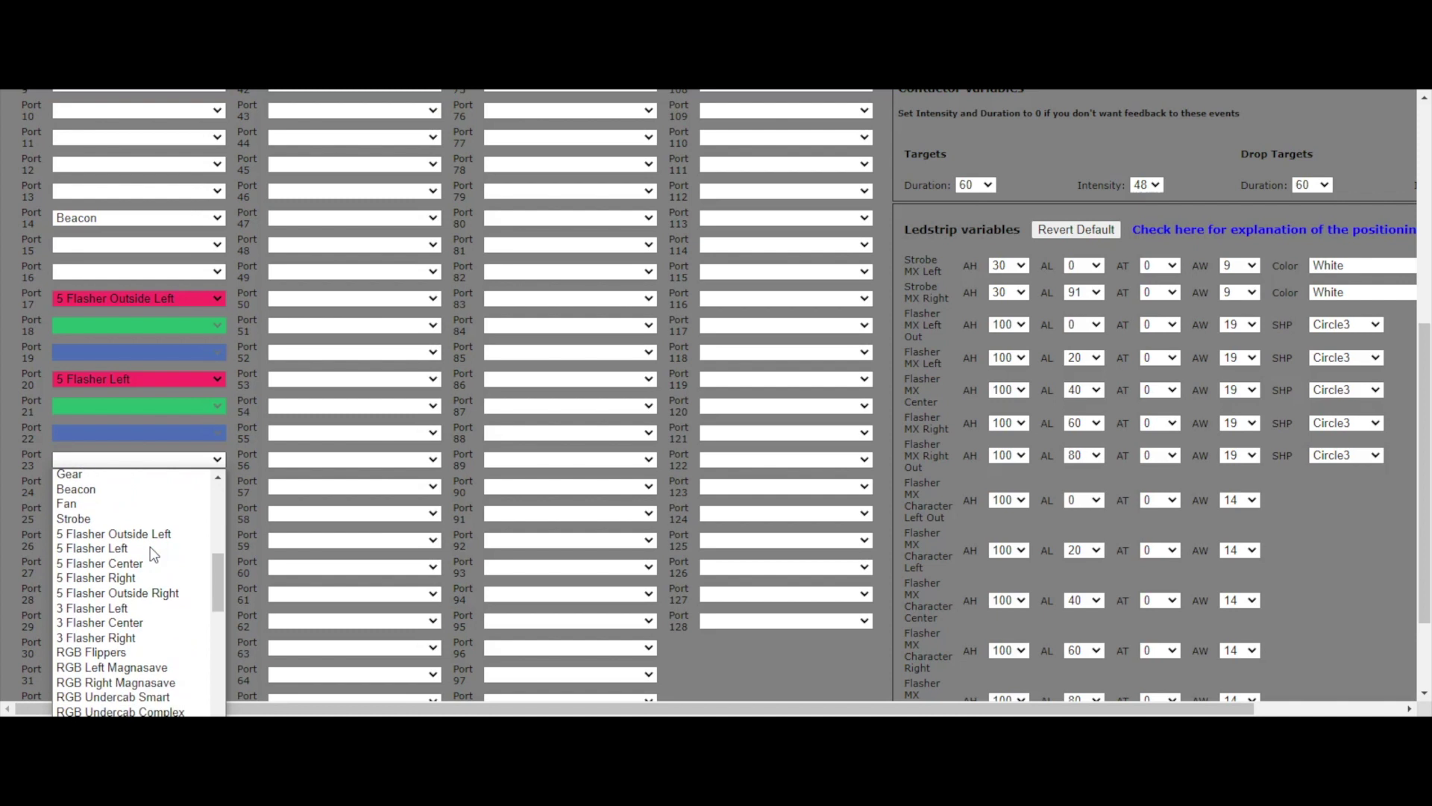
left_click(133, 562)
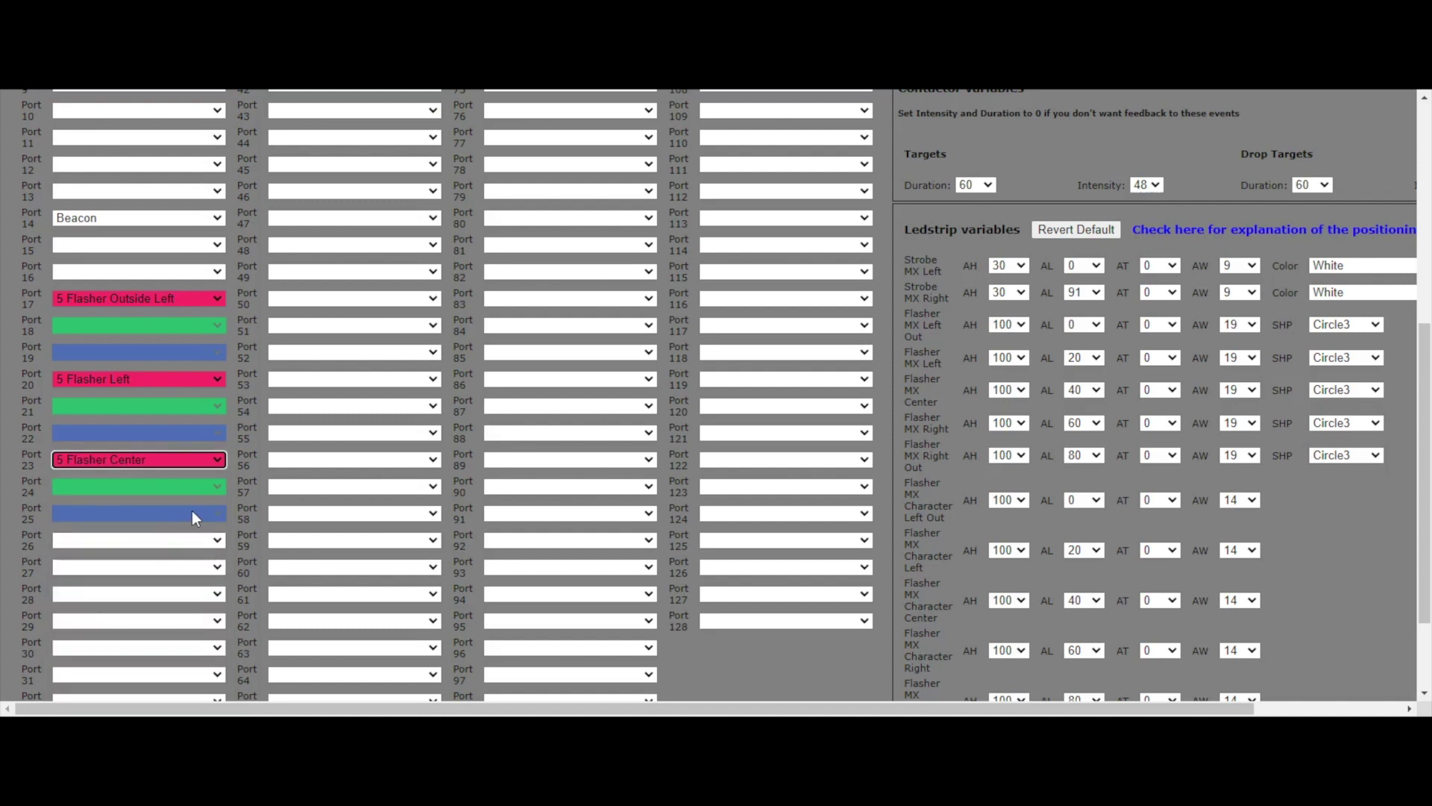
Assign 5 Flasher Right to port 26 and 5 Flasher Outside Right to port 29
left_click(217, 541)
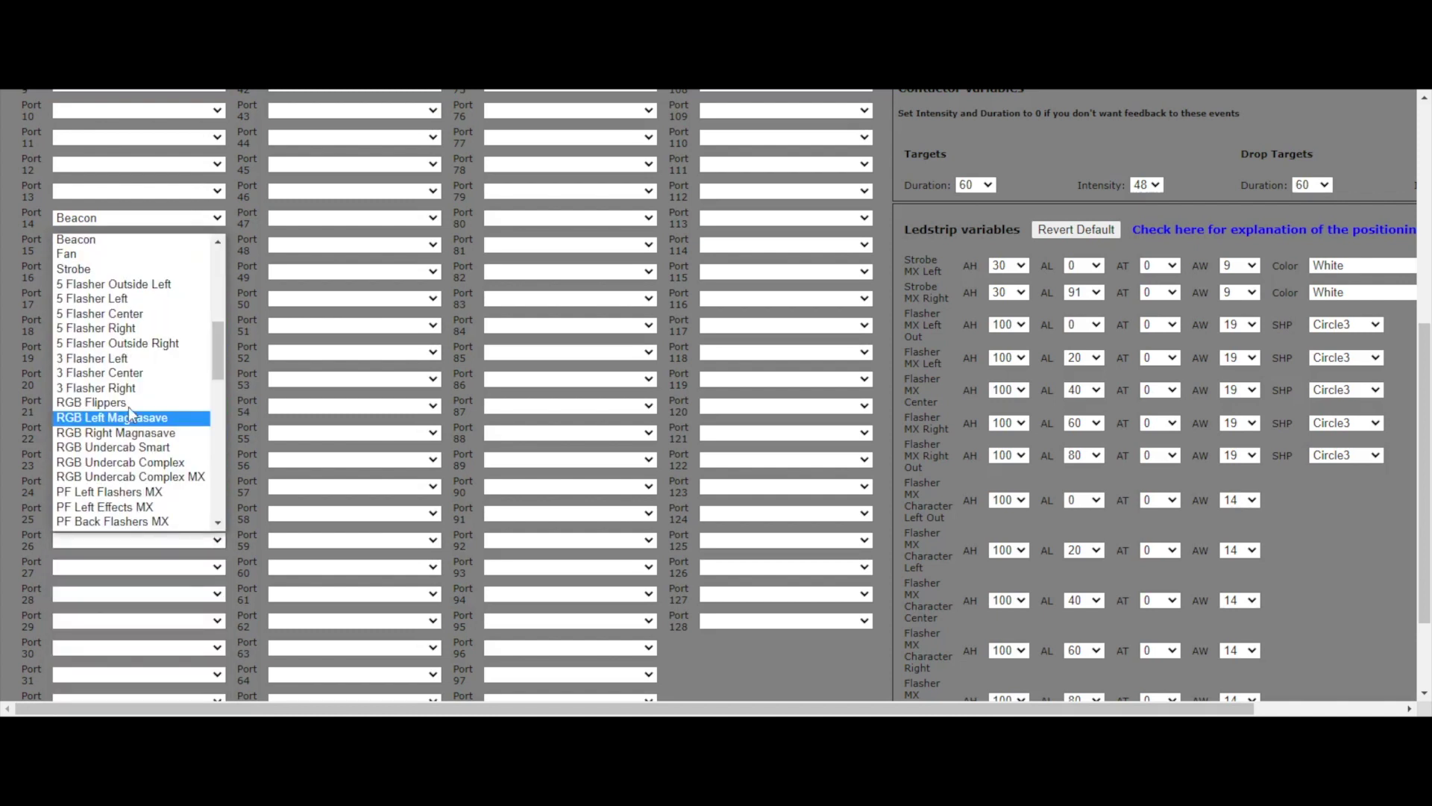
scroll(129, 411, "up", 2)
left_click(131, 348)
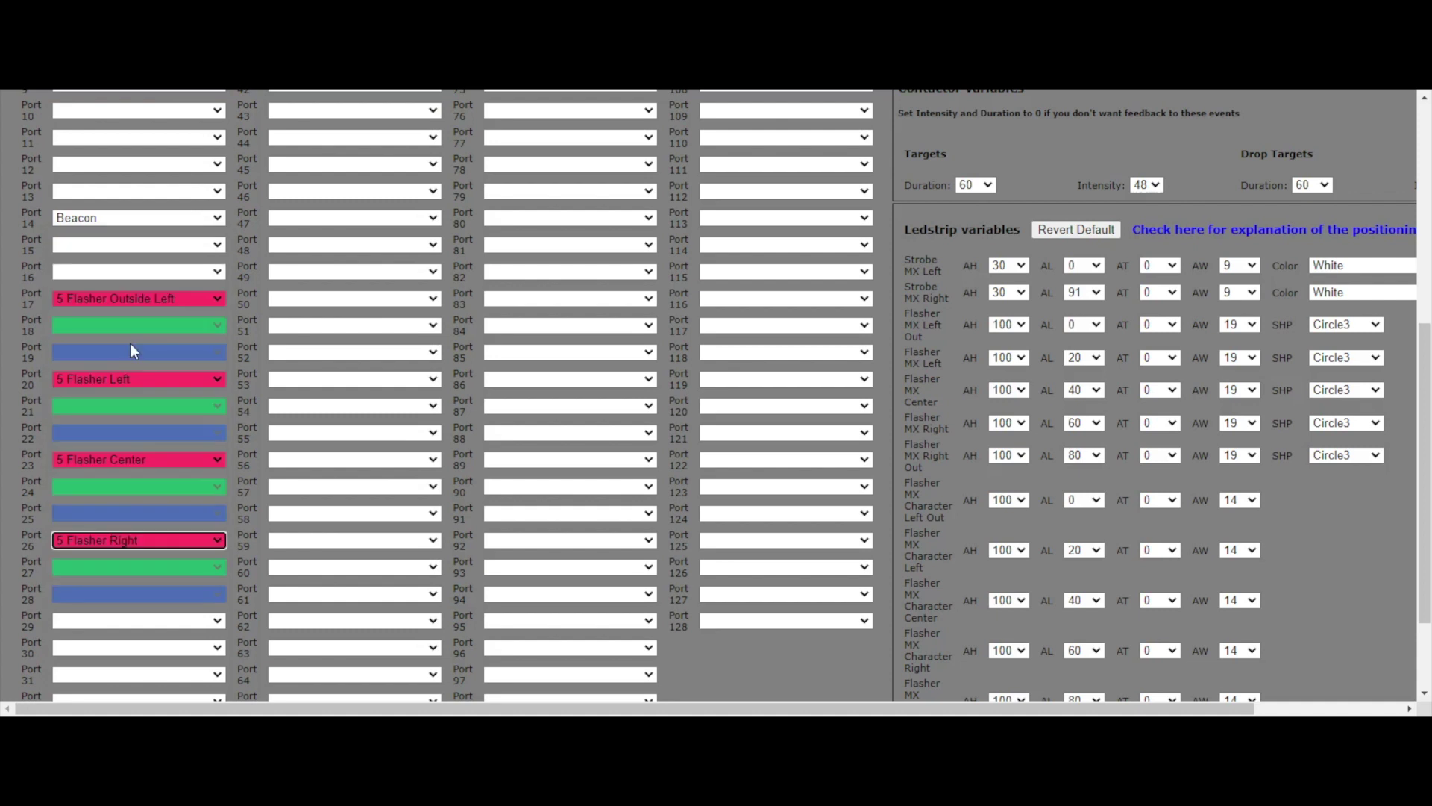
scroll(134, 593, "down", 2)
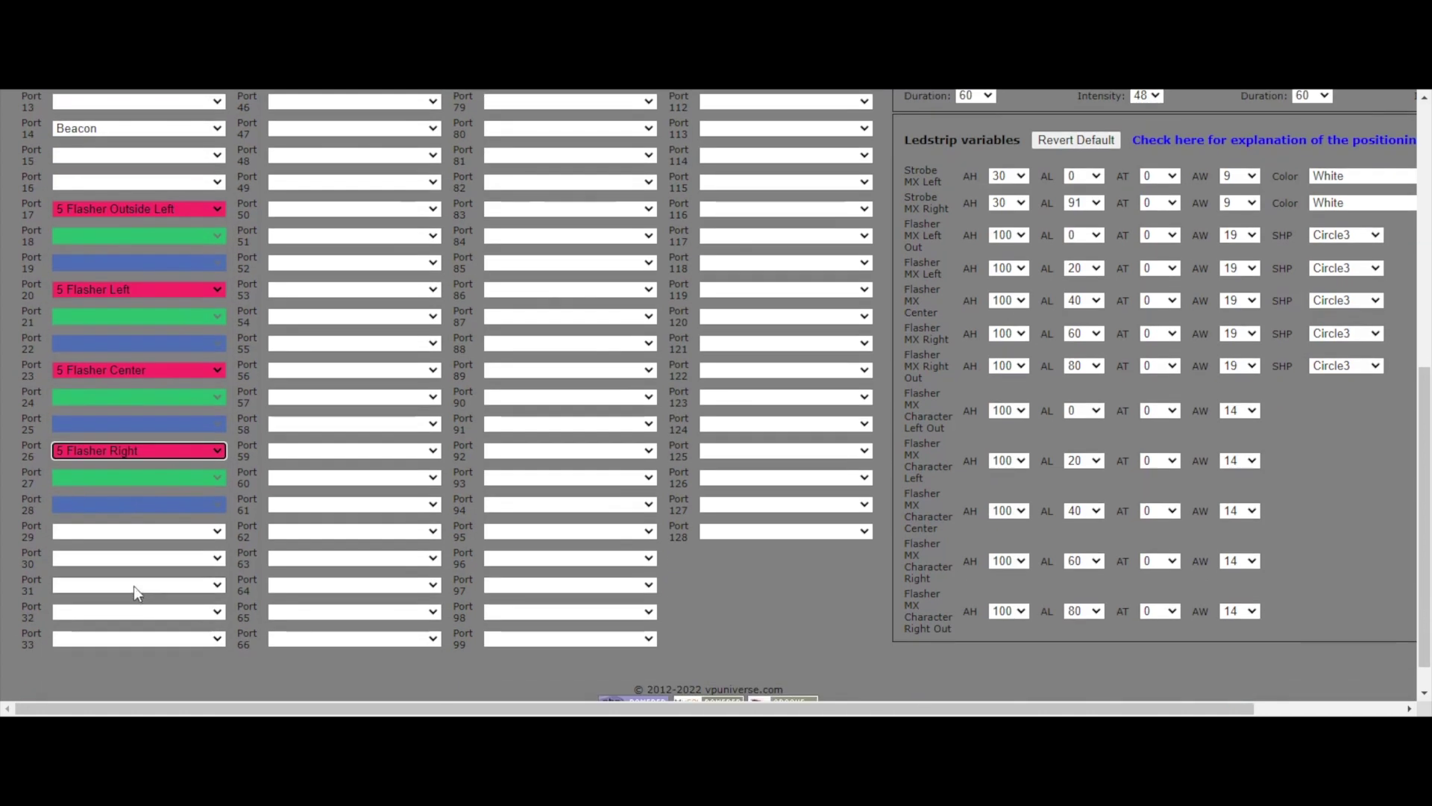
left_click(215, 531)
scroll(198, 511, "down", 4)
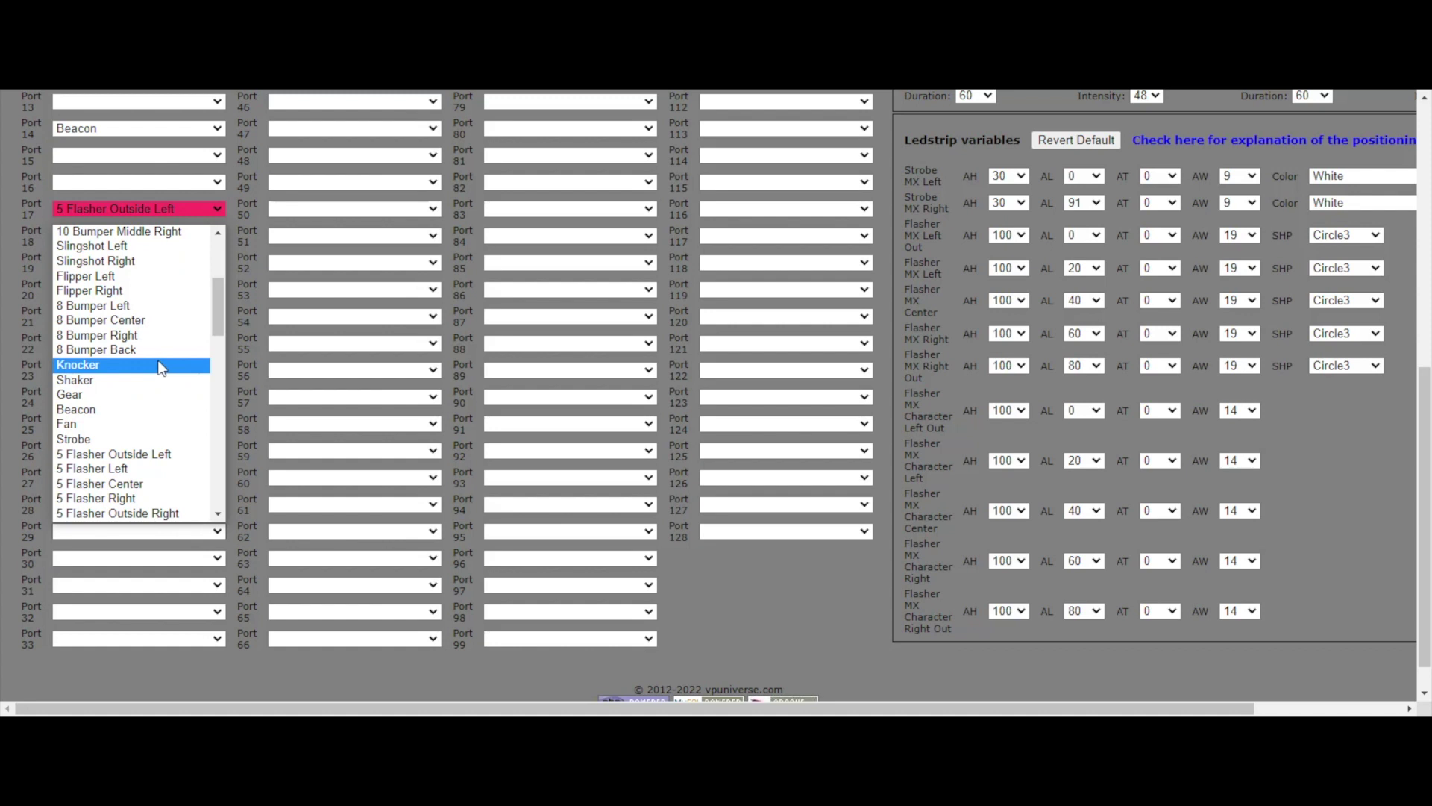
left_click(138, 513)
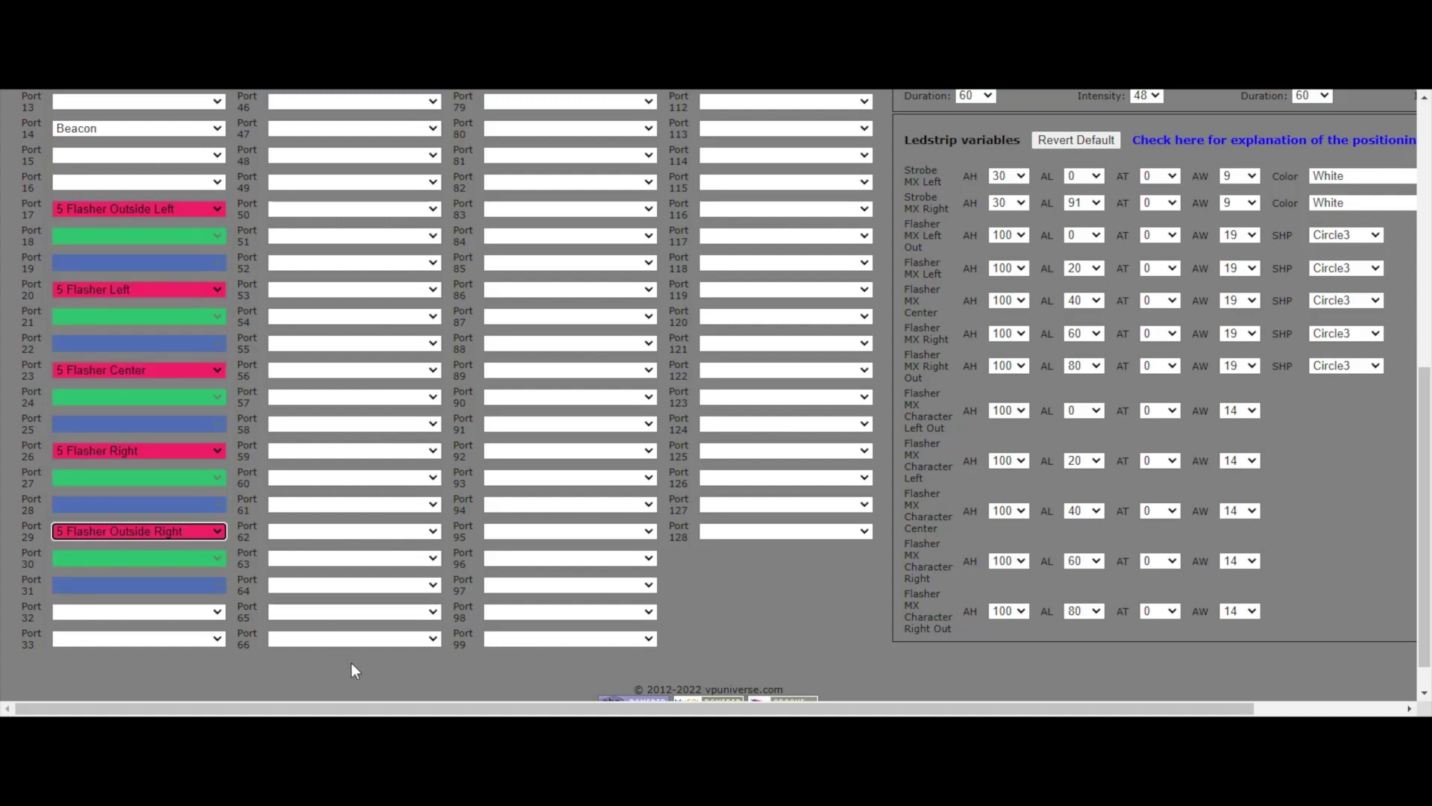
scroll(352, 664, "down", 1)
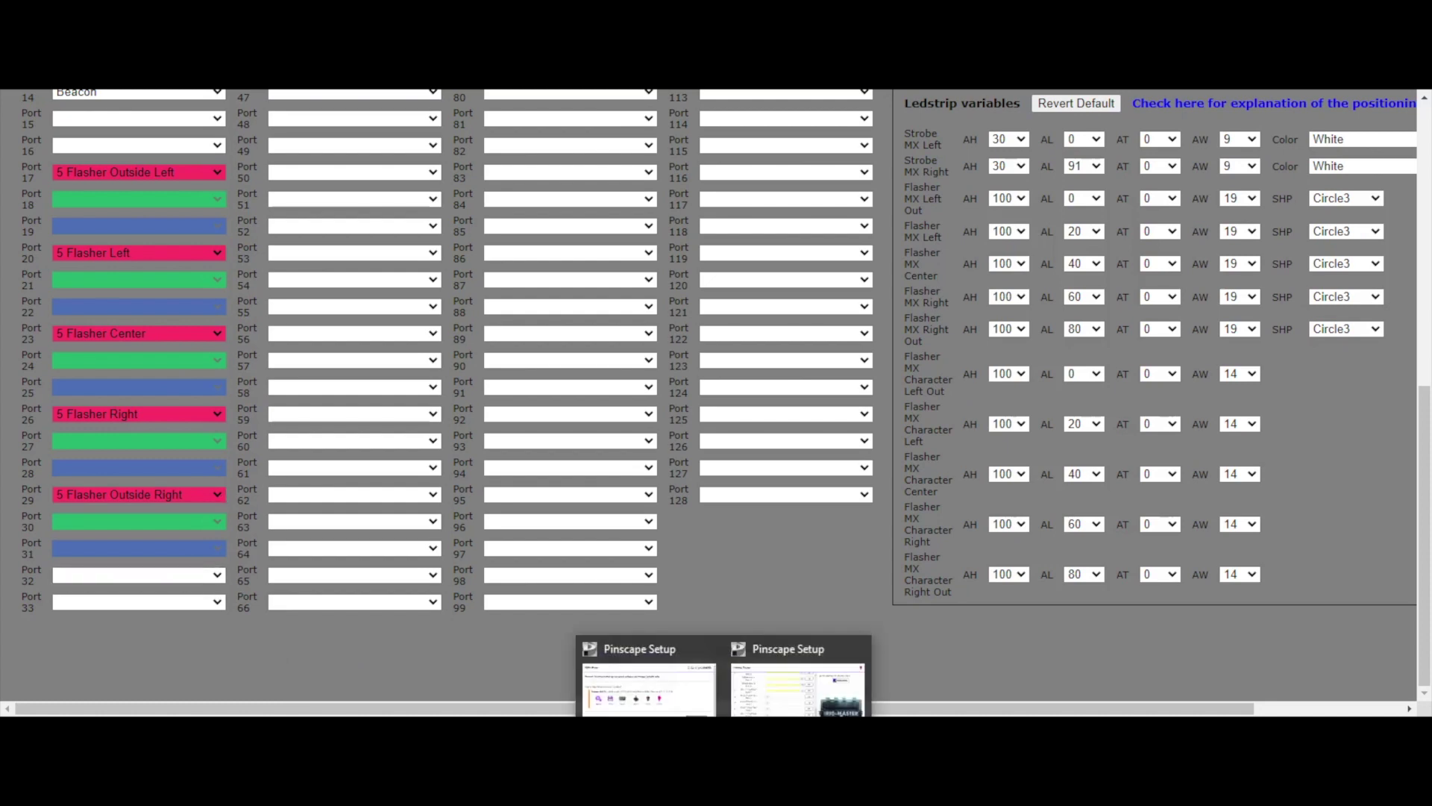
Test output 32 in the Pinscape Output Tester and set port 20 to Strobe
left_click(798, 679)
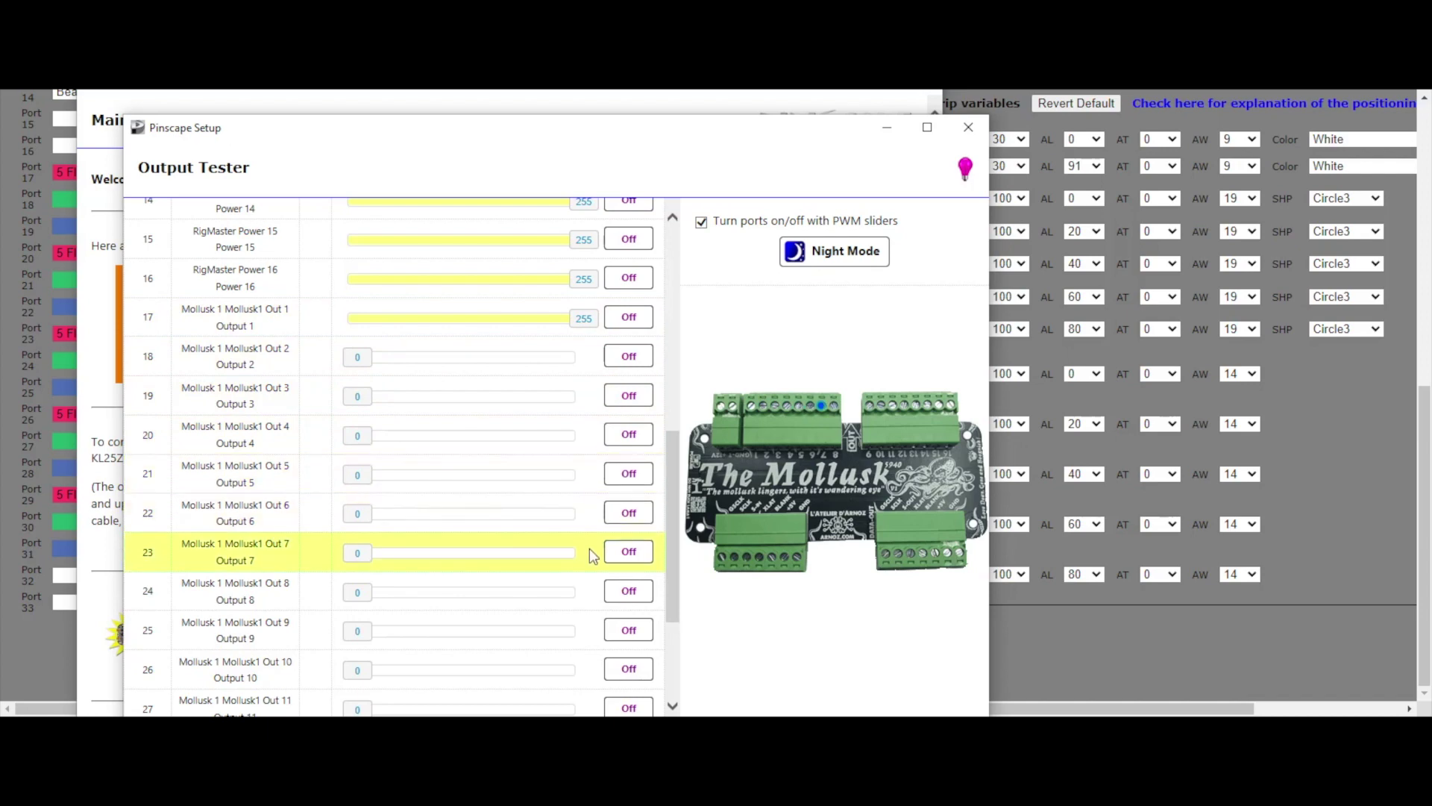
scroll(590, 554, "down", 3)
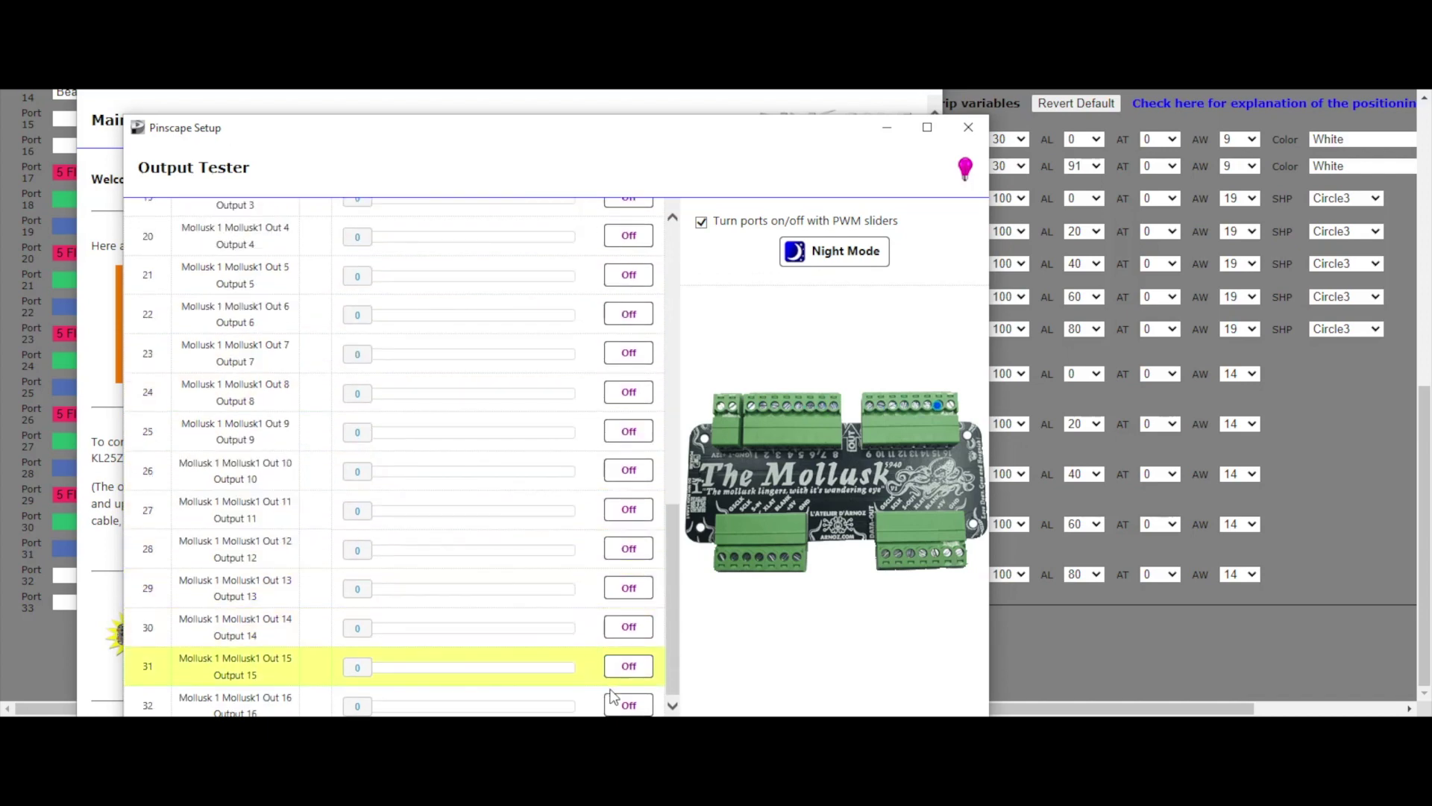
left_click(629, 705)
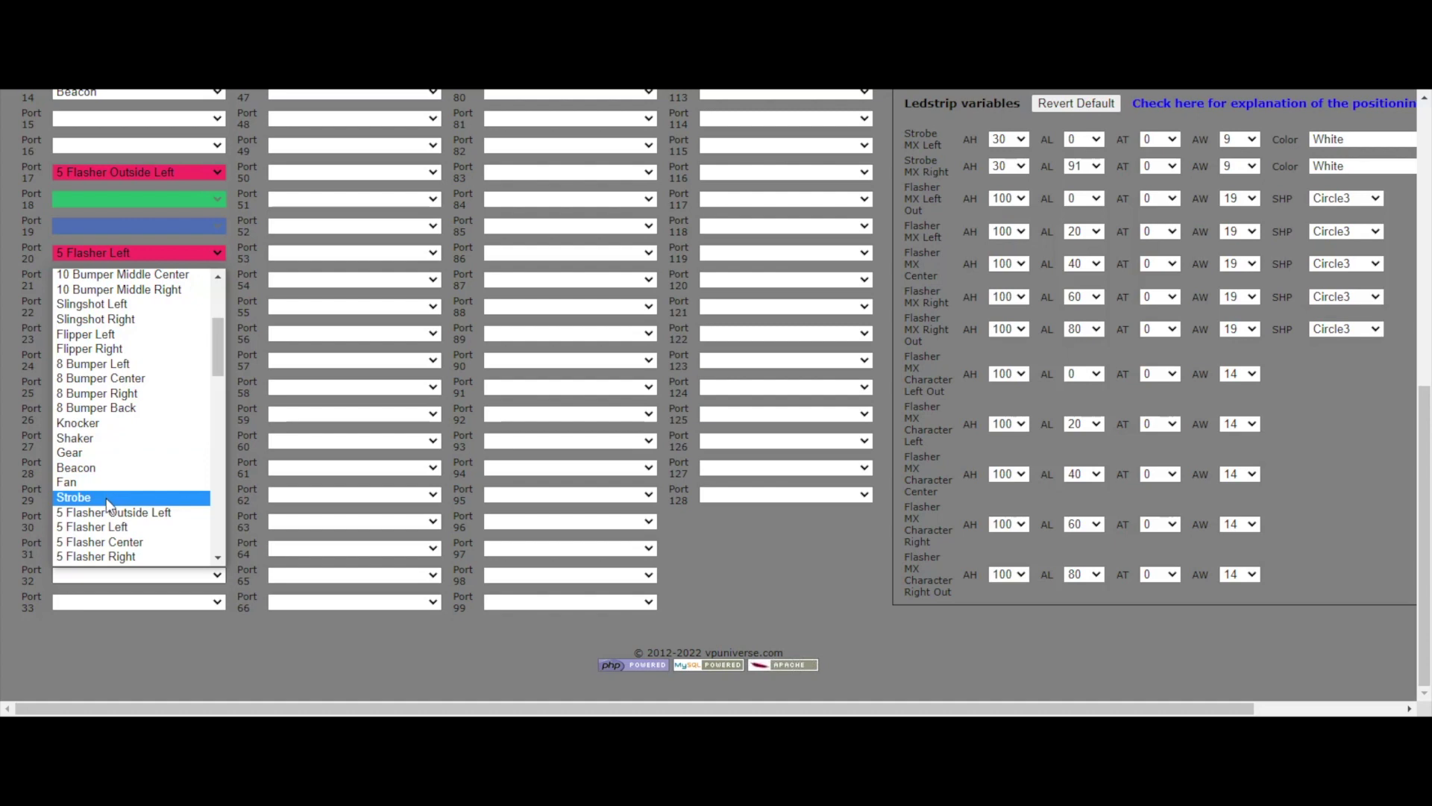
left_click(106, 498)
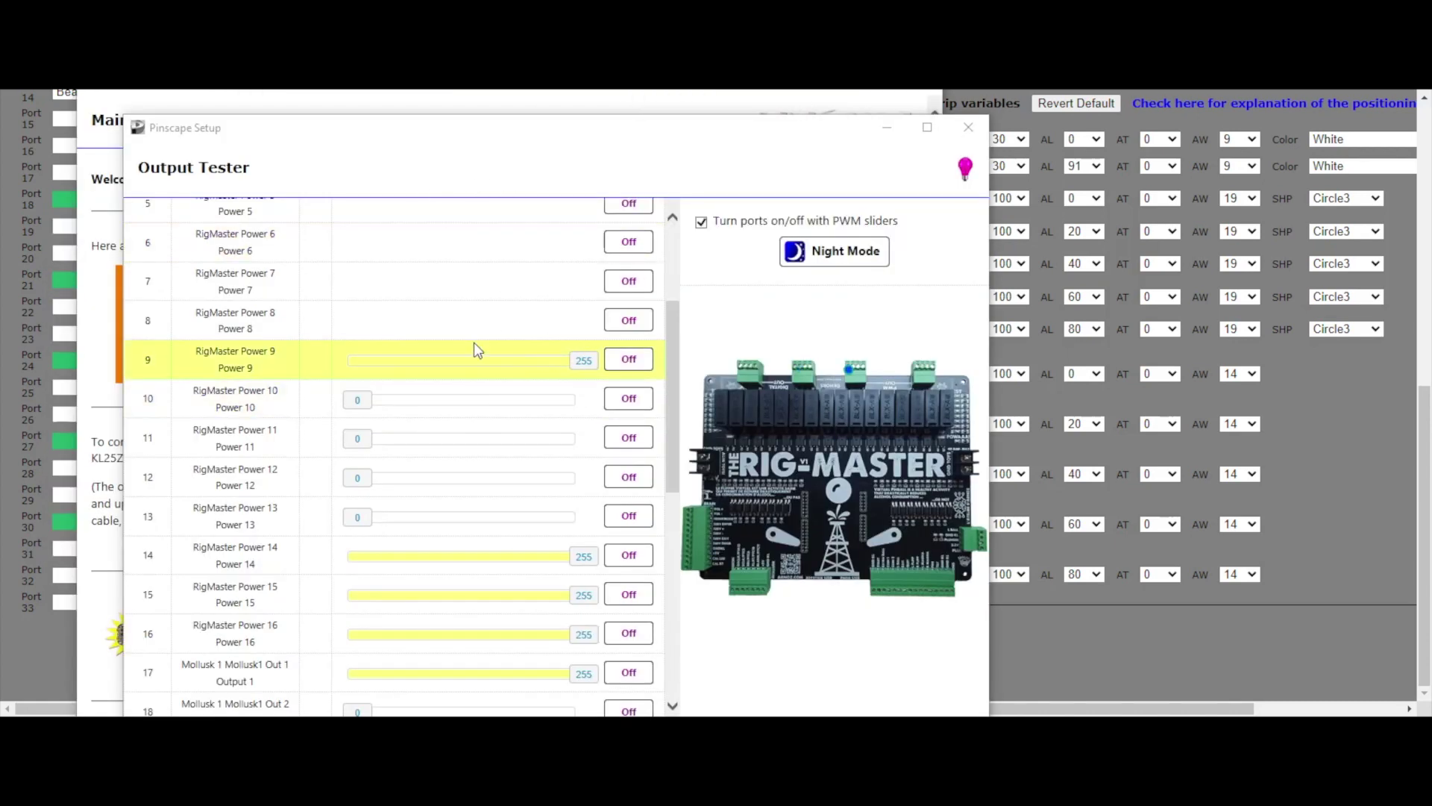
Light output 9's pushbutton on and off, then assign Start Button to port 9
left_click(630, 365)
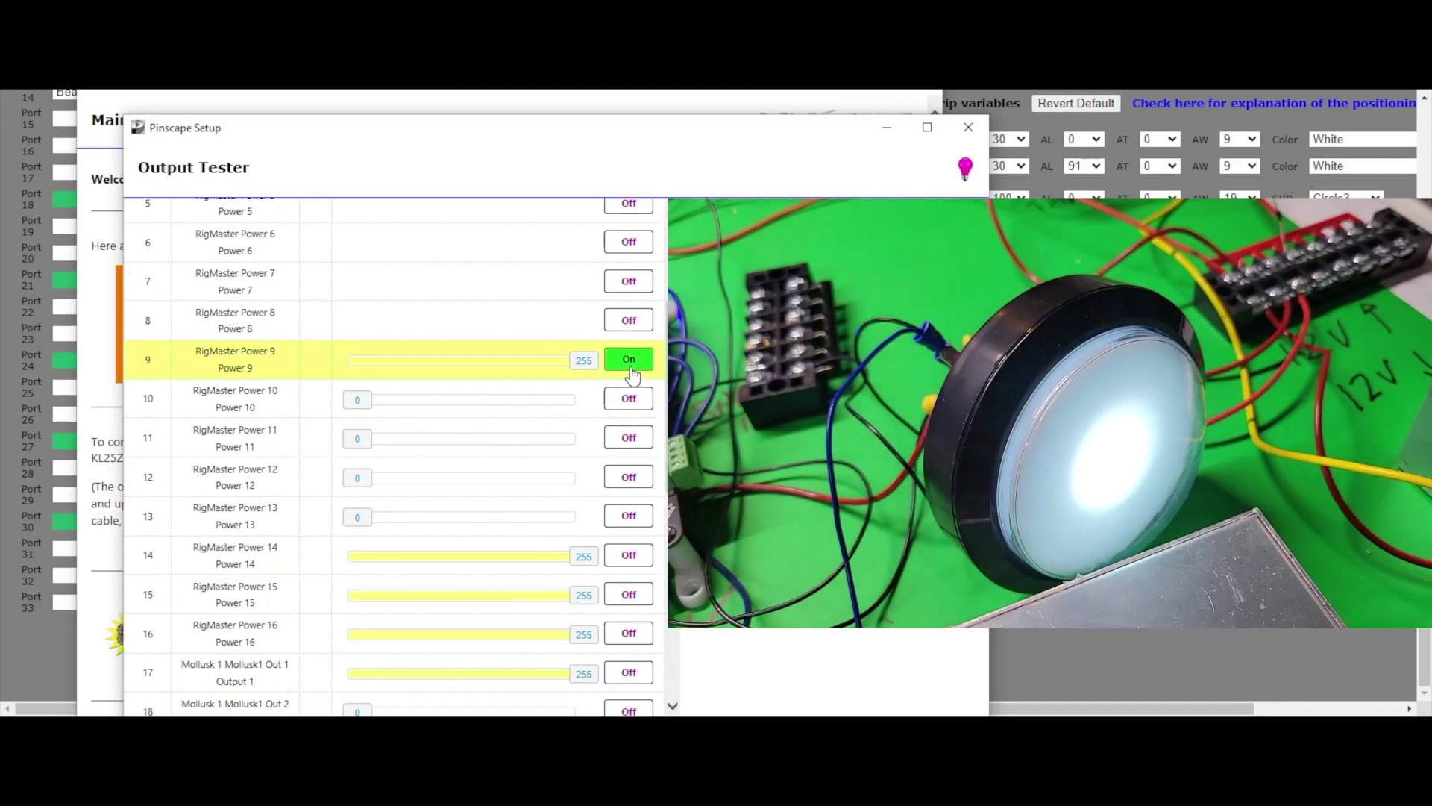
left_click(630, 360)
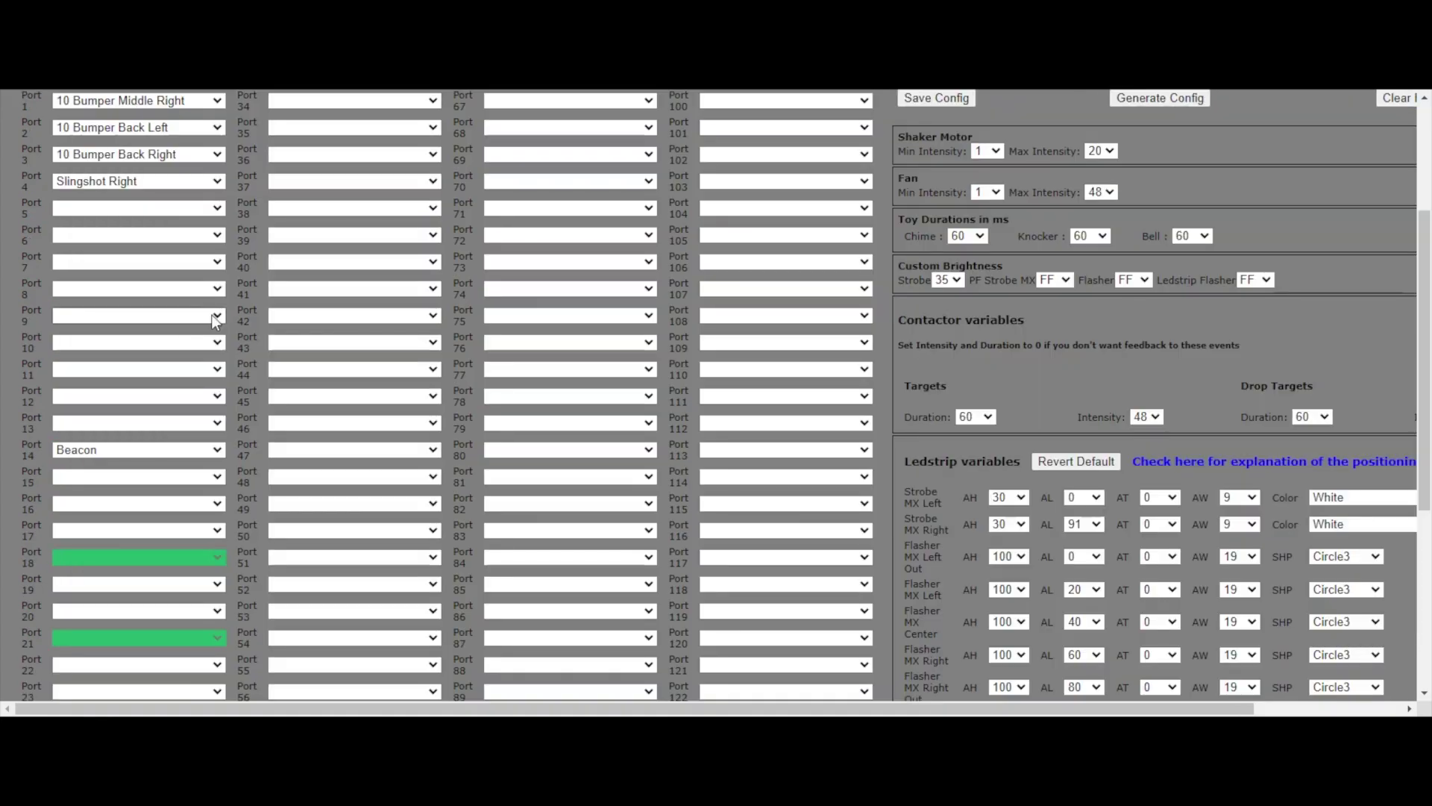
left_click(216, 317)
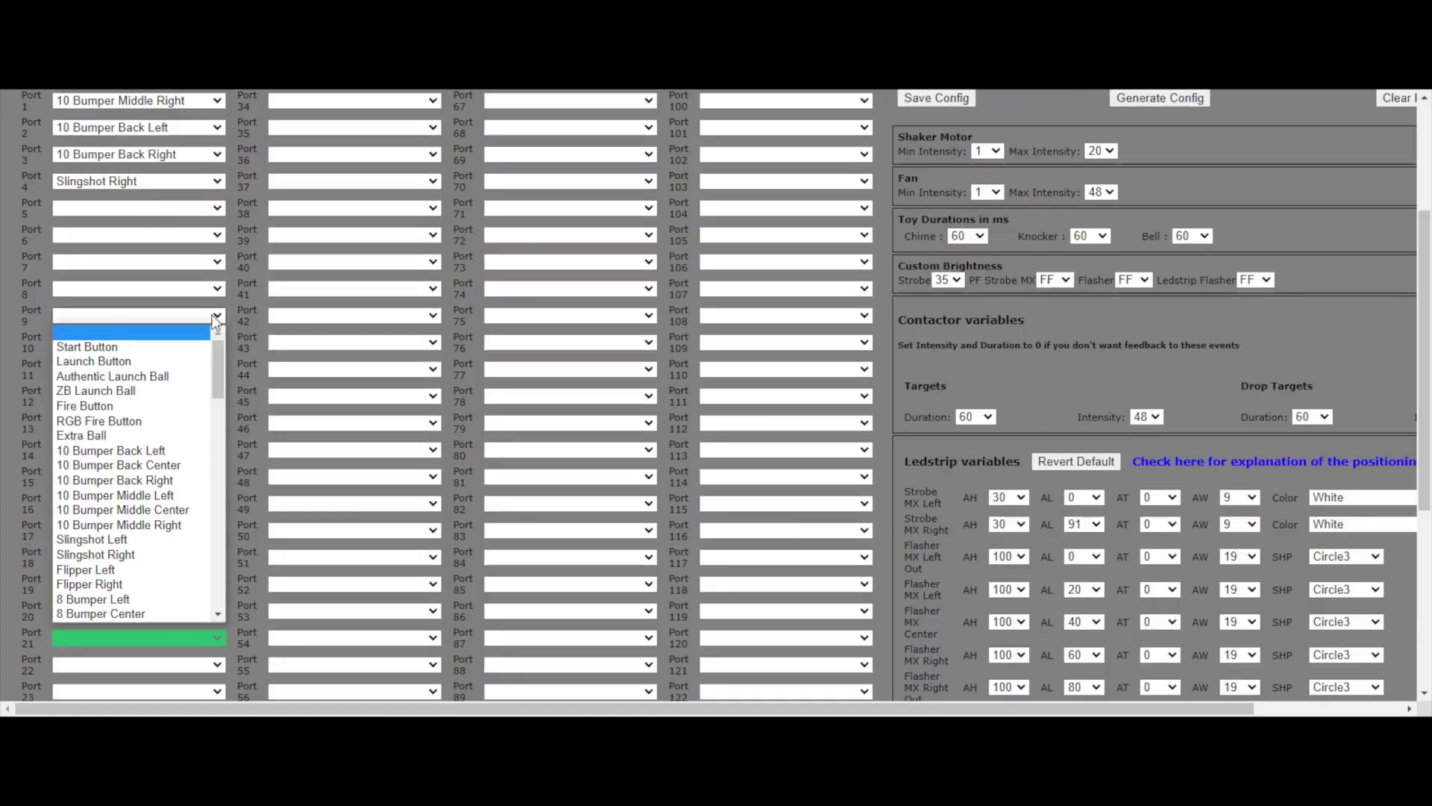
left_click(123, 346)
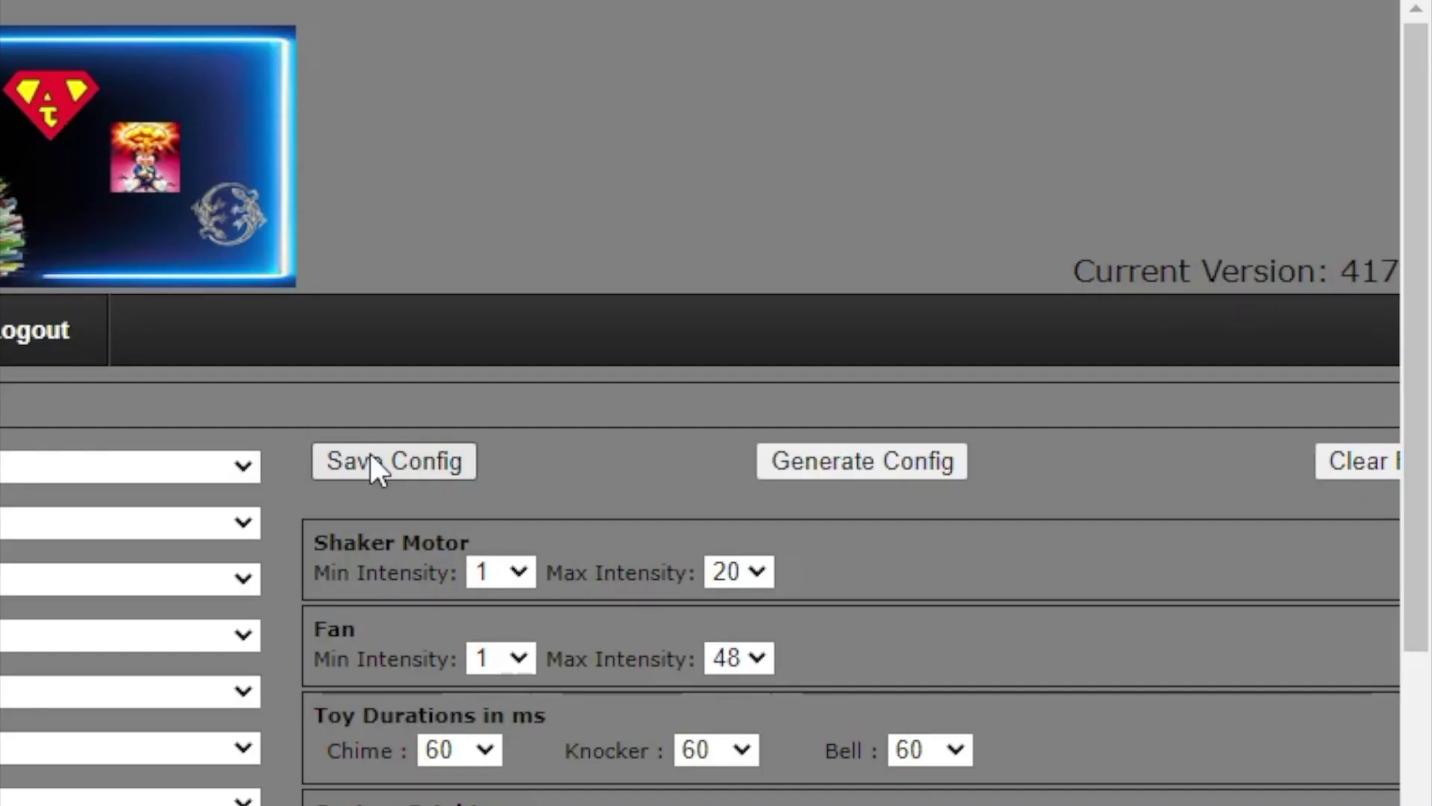
Save the Pinscape port assignment configuration
left_click(370, 462)
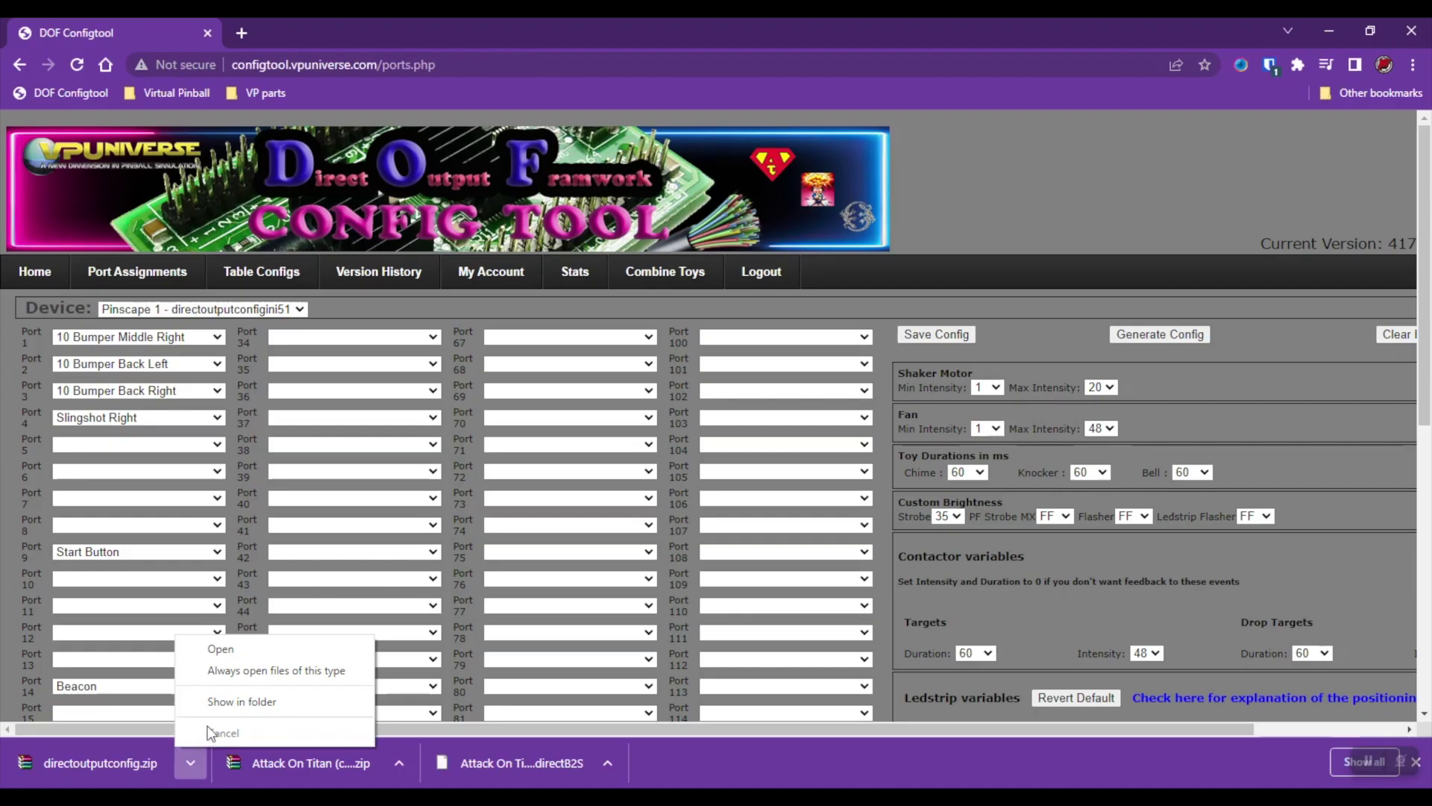
Cut directoutputconfig.zip from its download folder
left_click(227, 704)
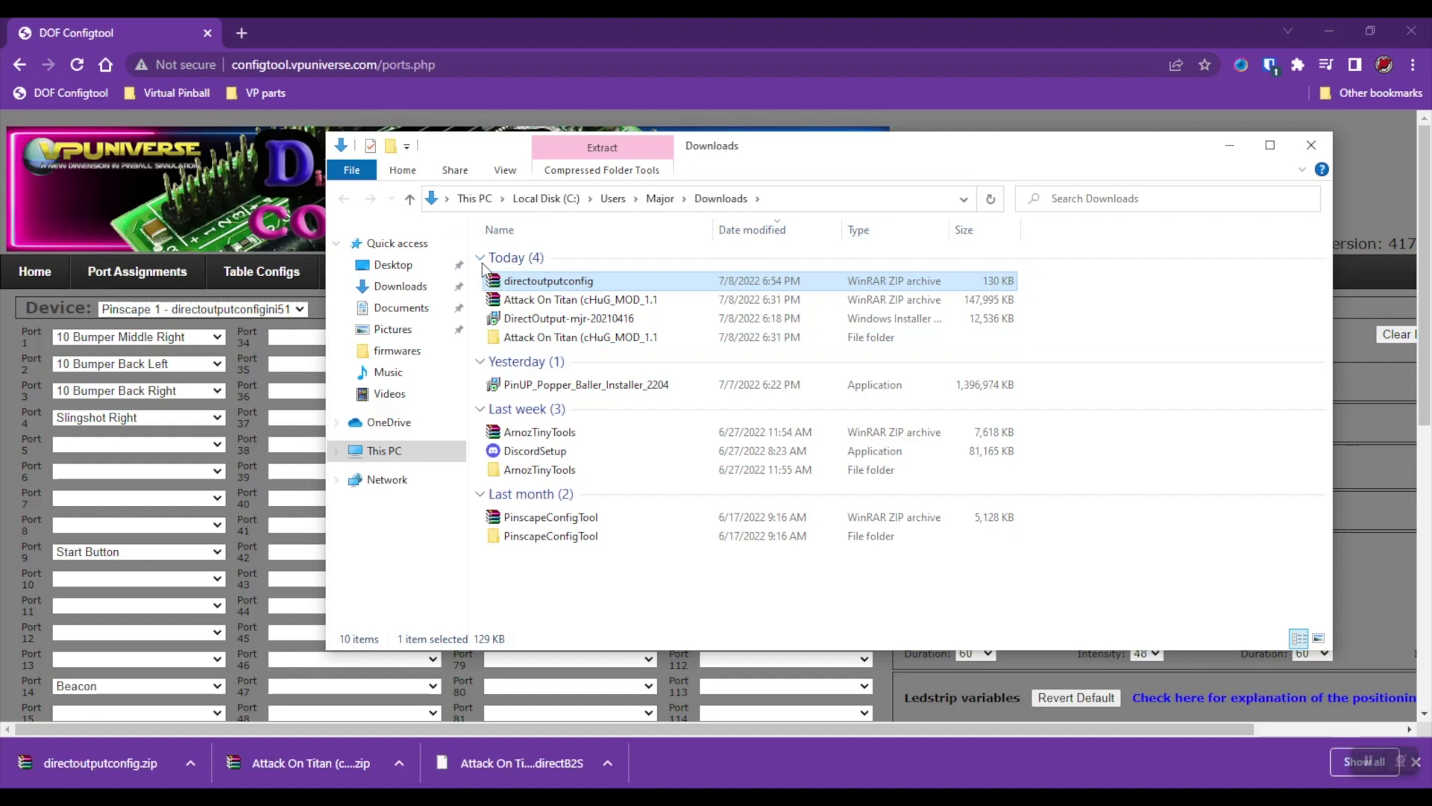
right_click(530, 282)
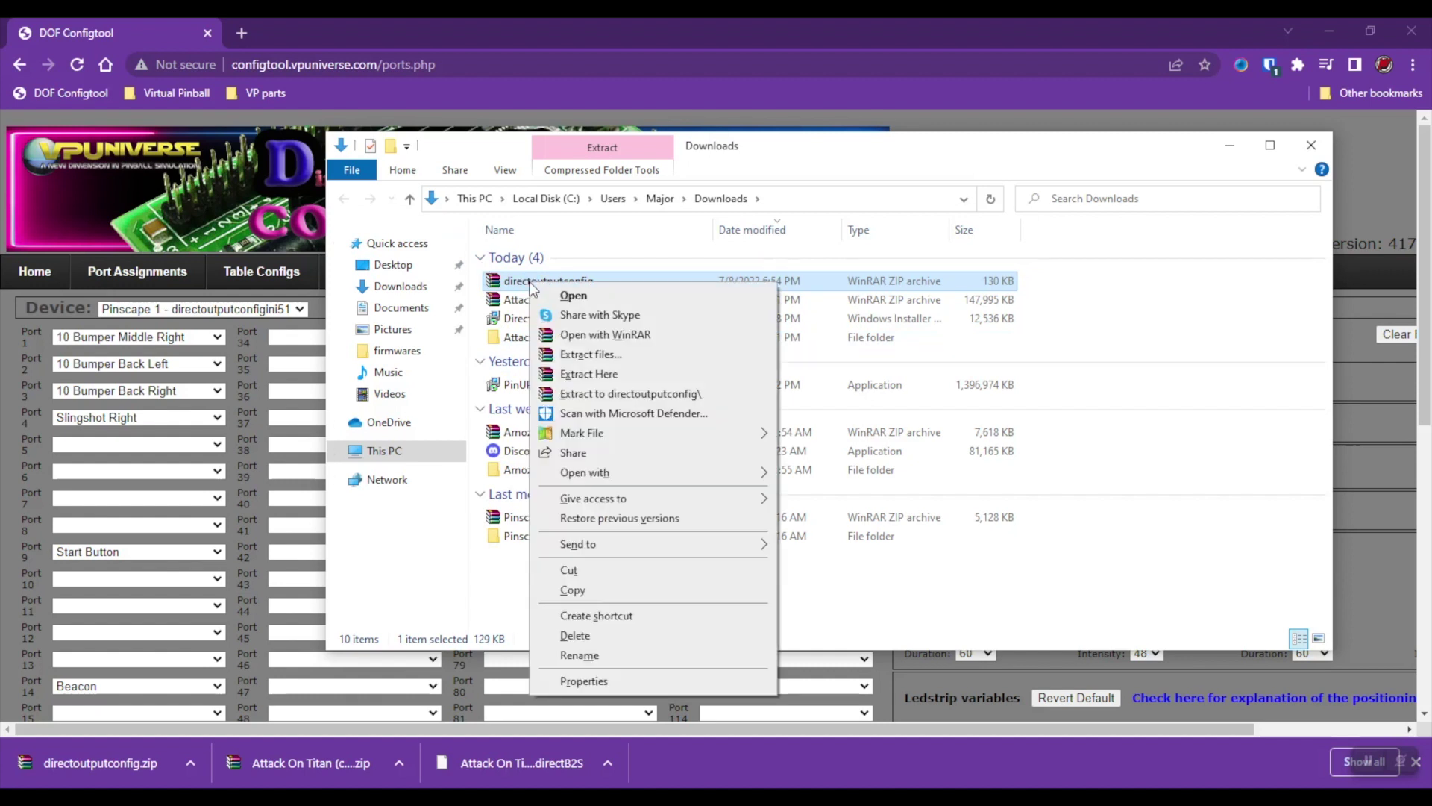
left_click(572, 569)
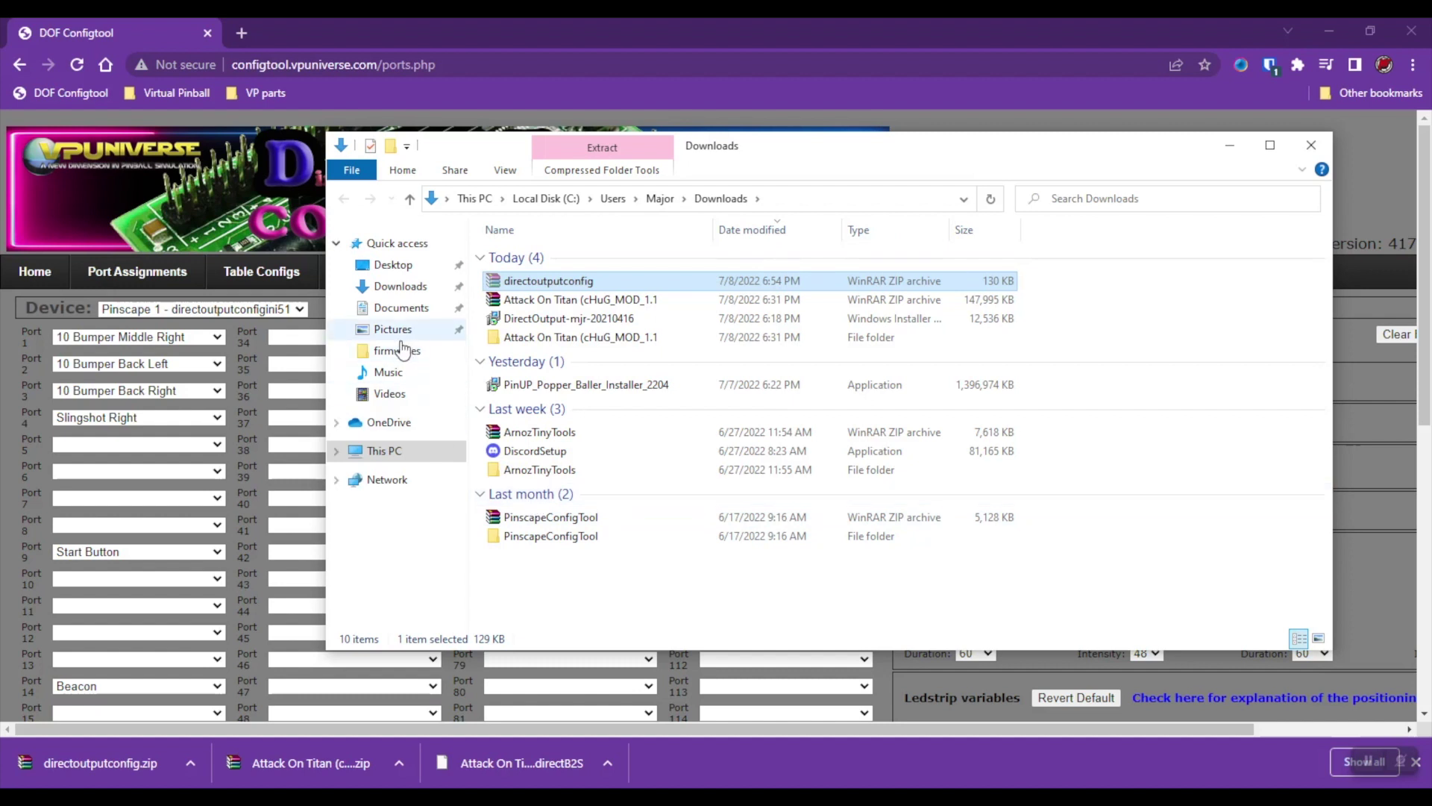
Paste the zip into DirectOutput\Config via the Desktop shortcut and extract it there
left_click(397, 269)
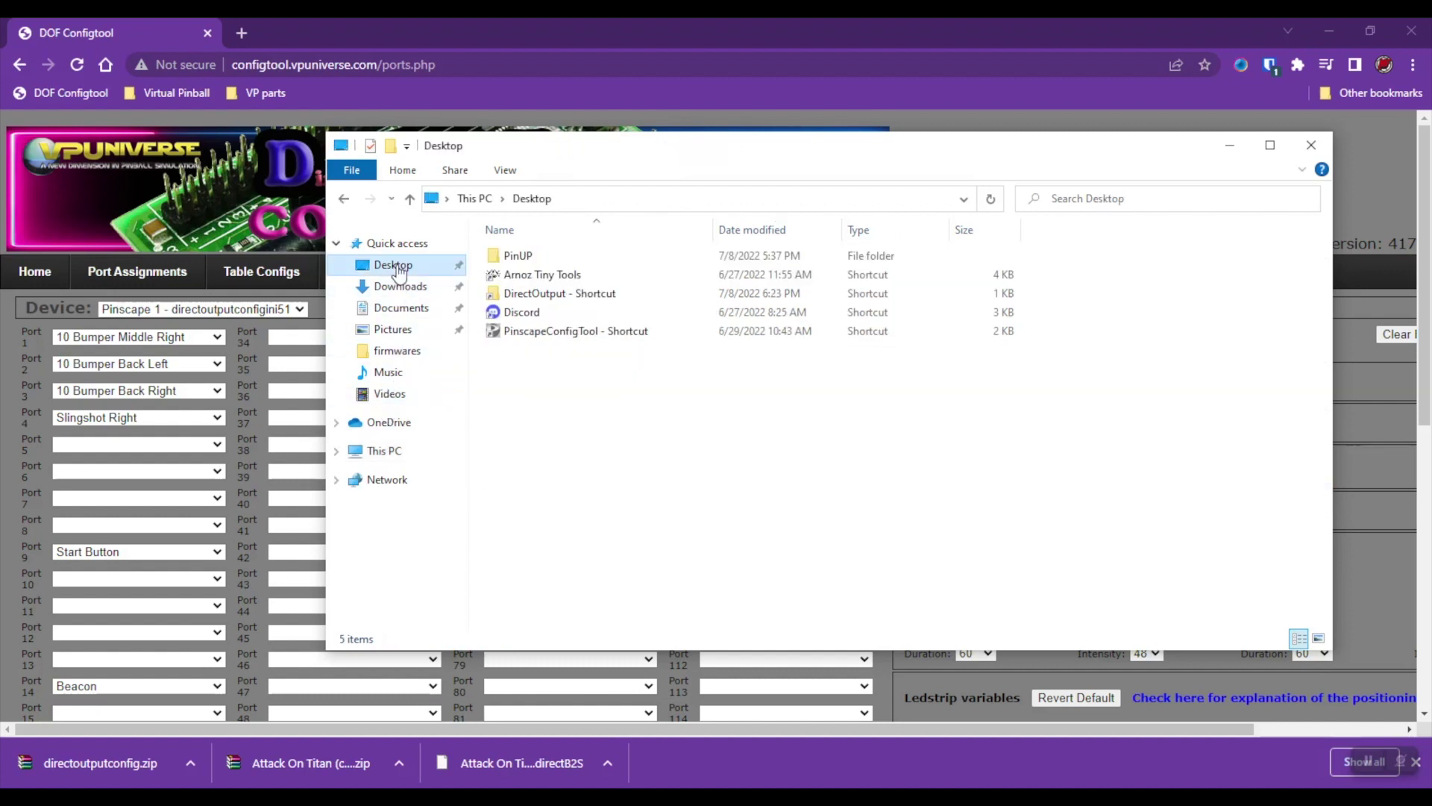
double_click(533, 294)
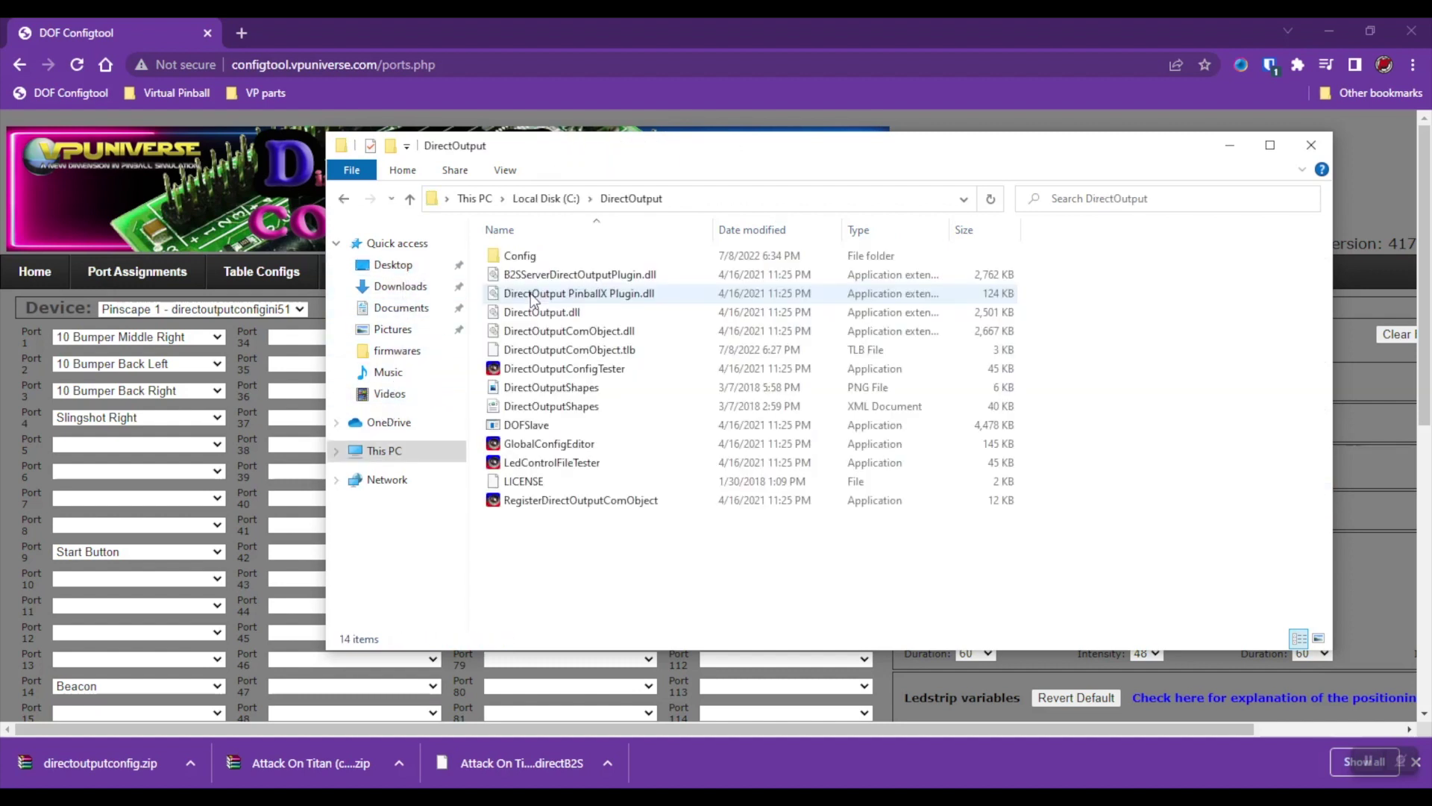
double_click(525, 258)
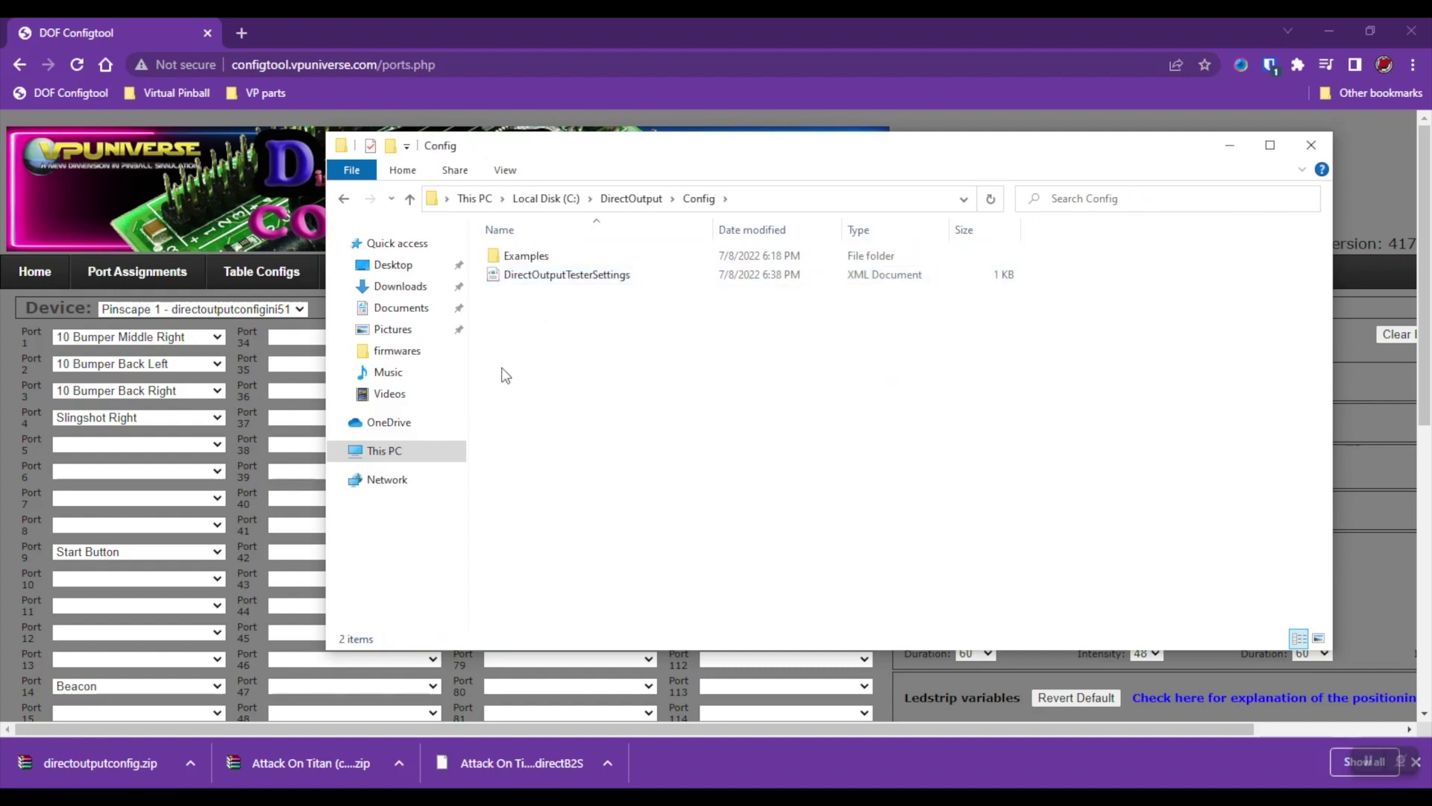
right_click(517, 347)
left_click(542, 468)
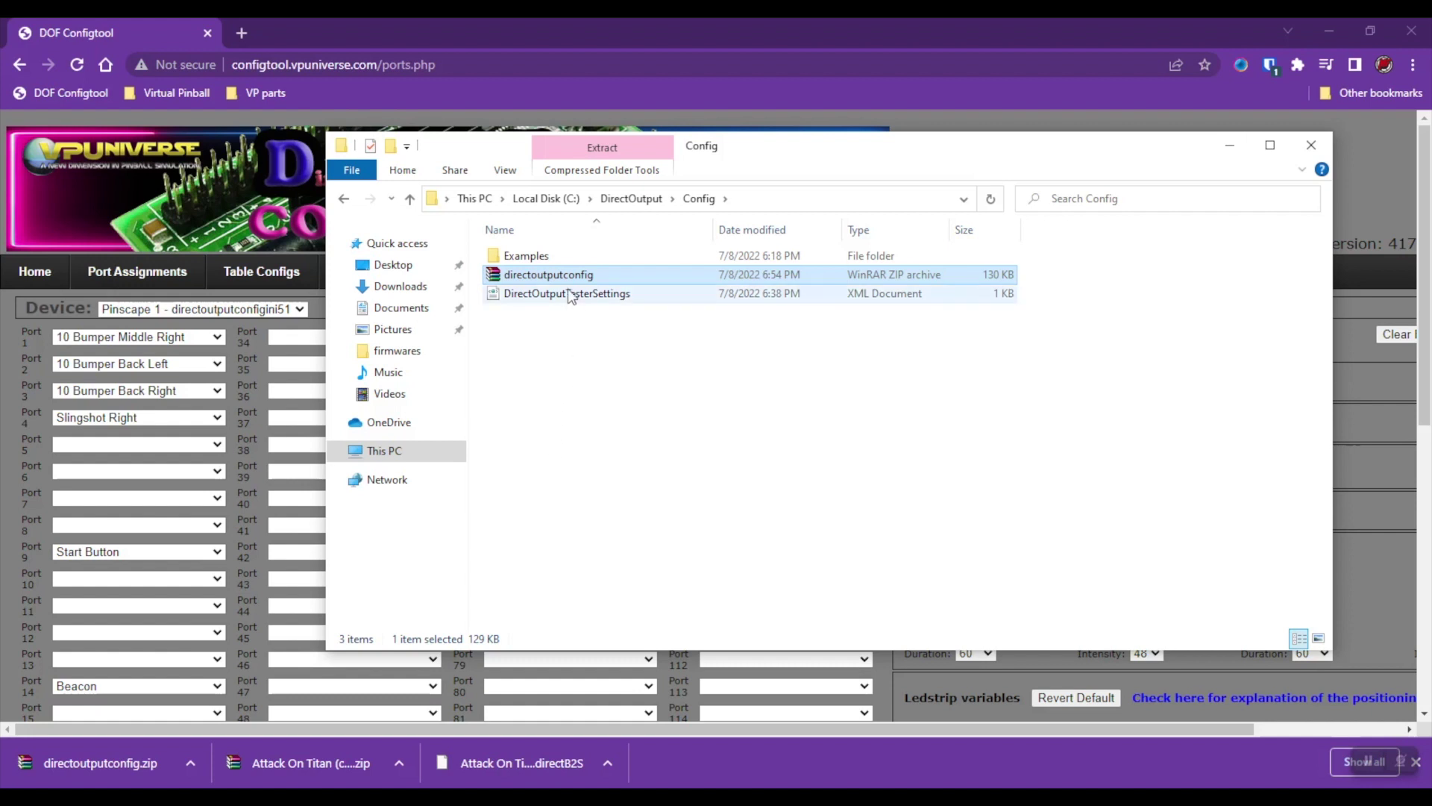
right_click(553, 275)
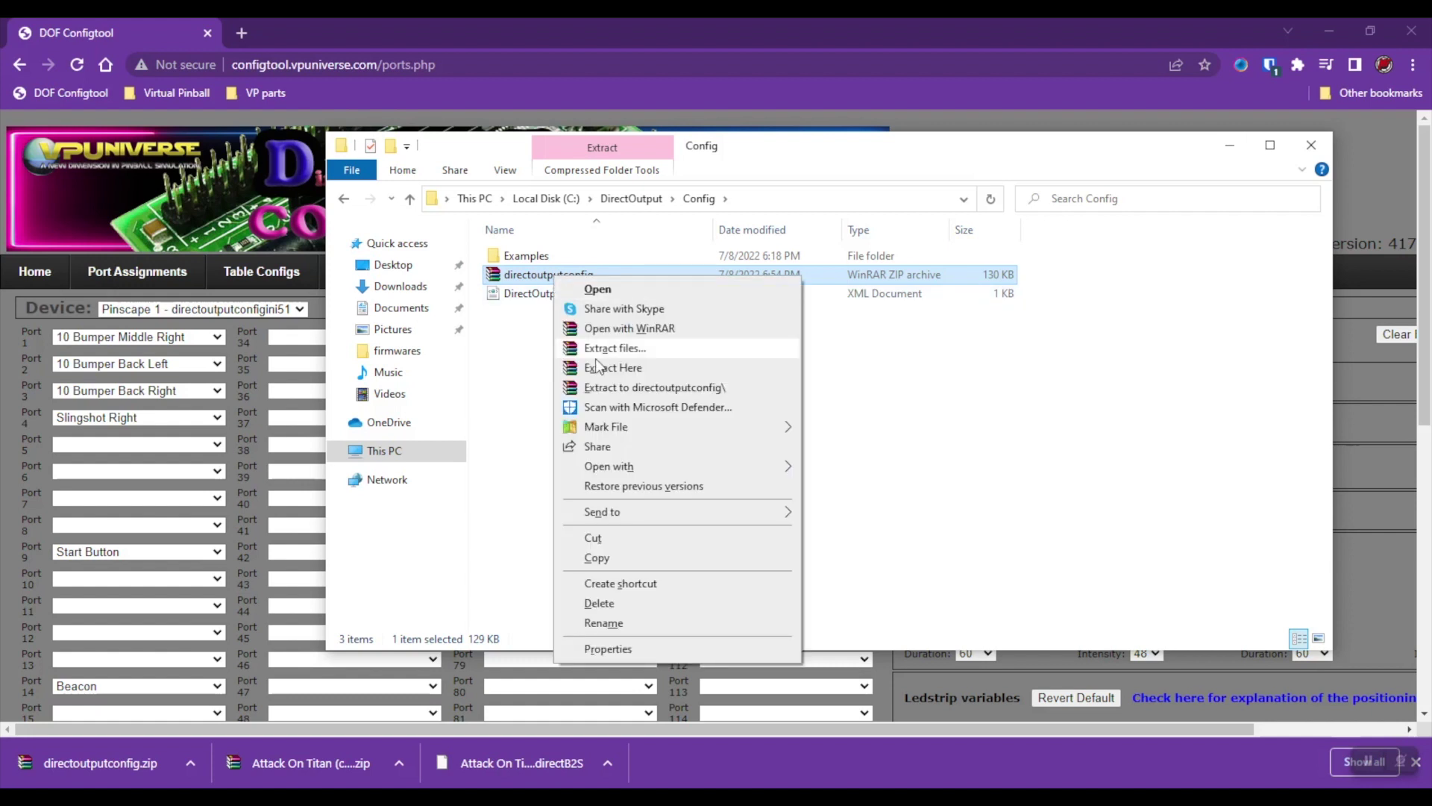
left_click(597, 388)
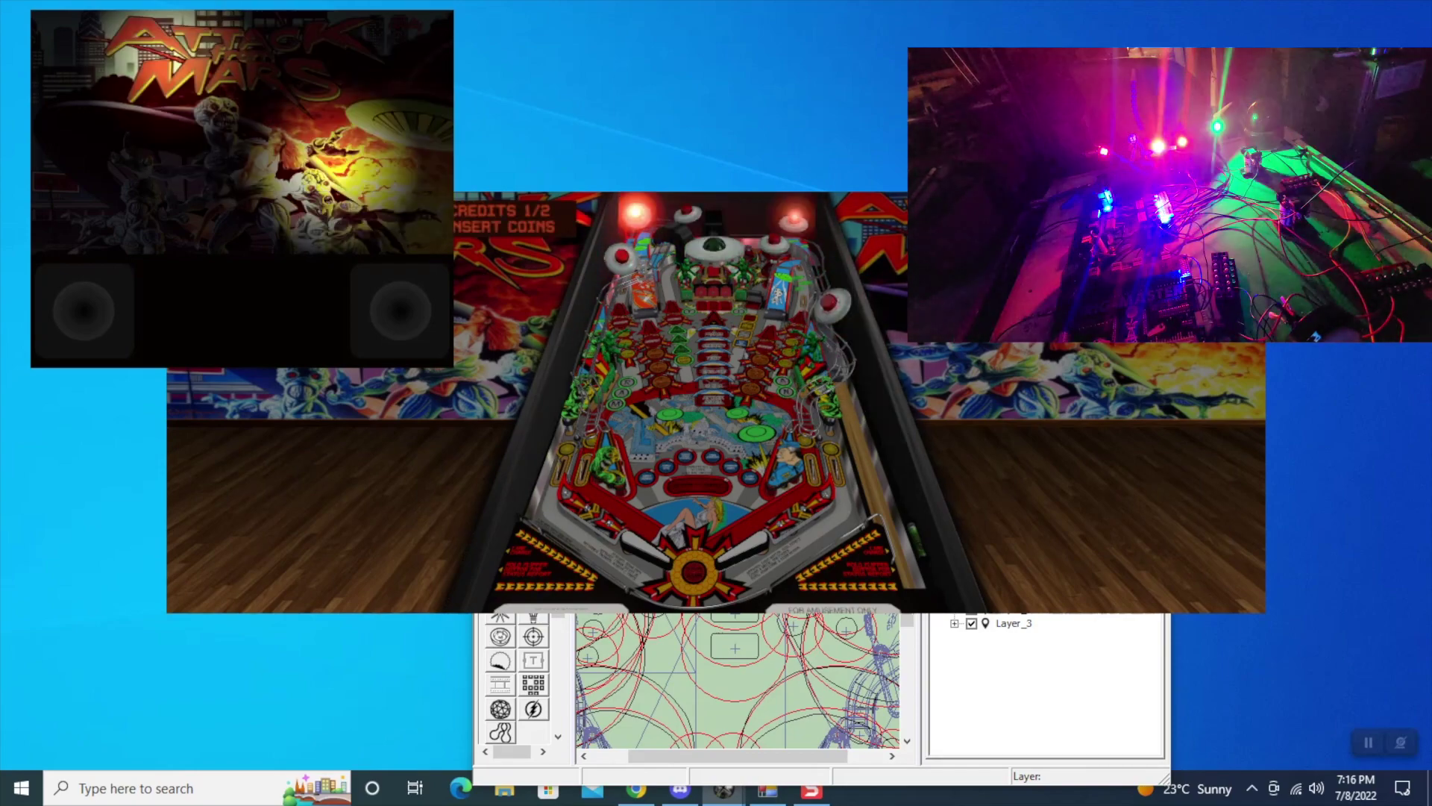
Add one credit to Attack from Mars with the coin key (5) while the cabinet lights flash
key("5")
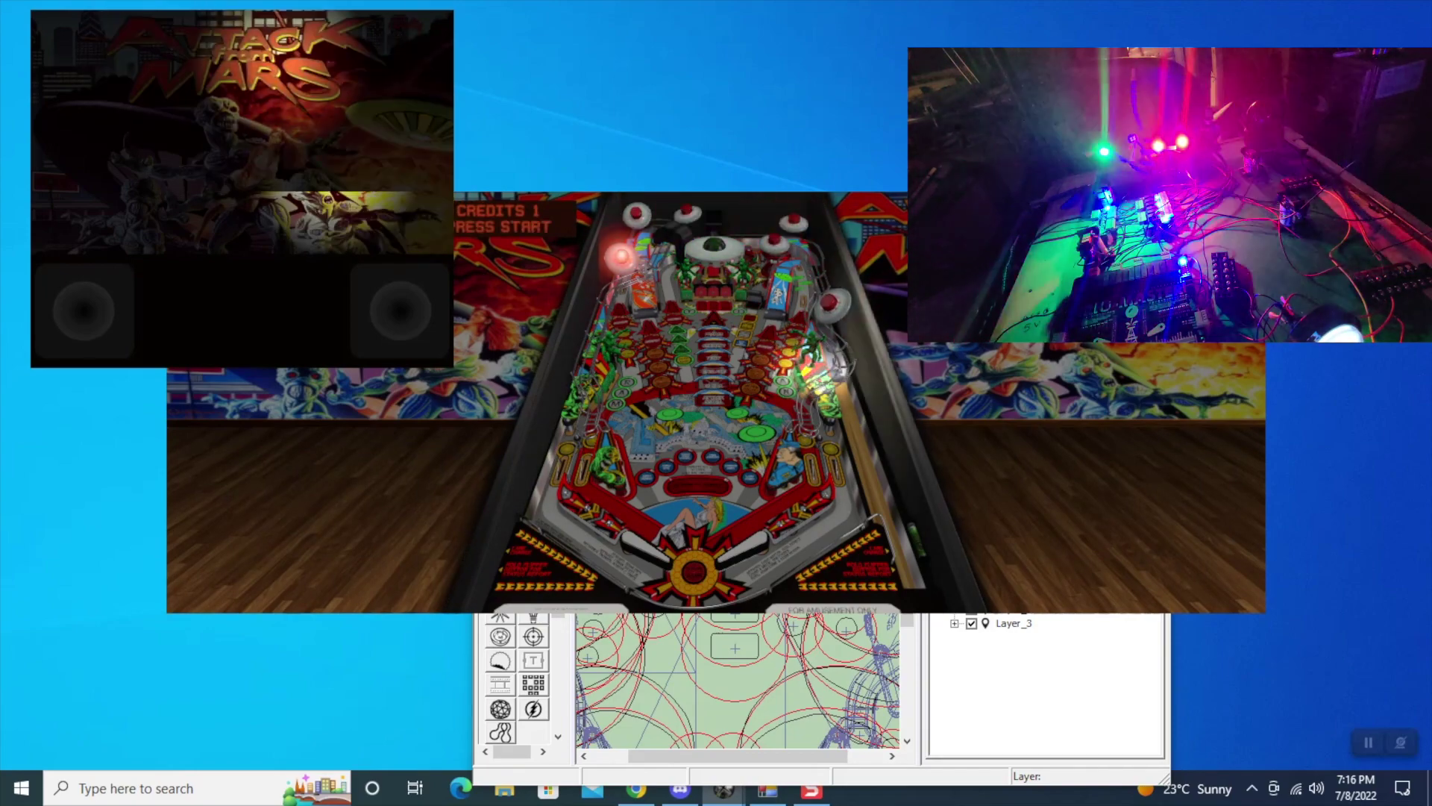